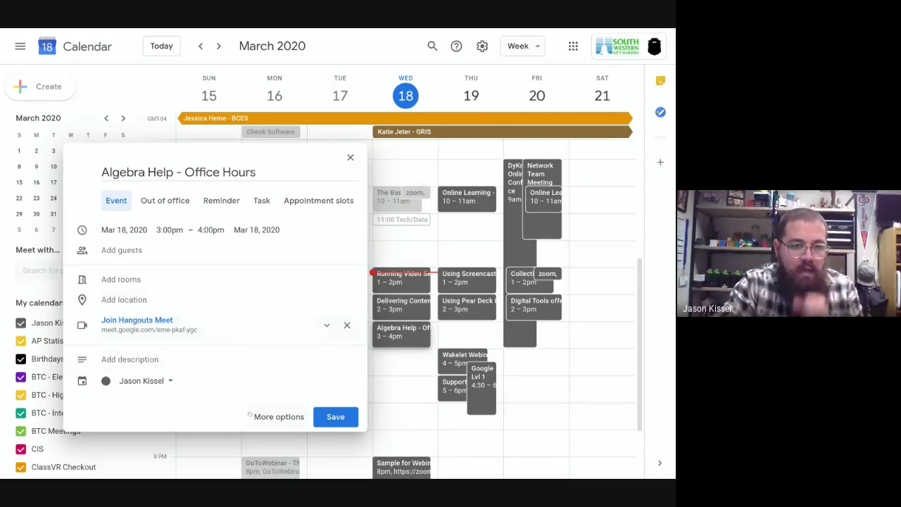
# - Expand the Algebra Help - Office Hours draft to its full details page and resume presenting the screen in Google Meet
pyautogui.click(266, 417)
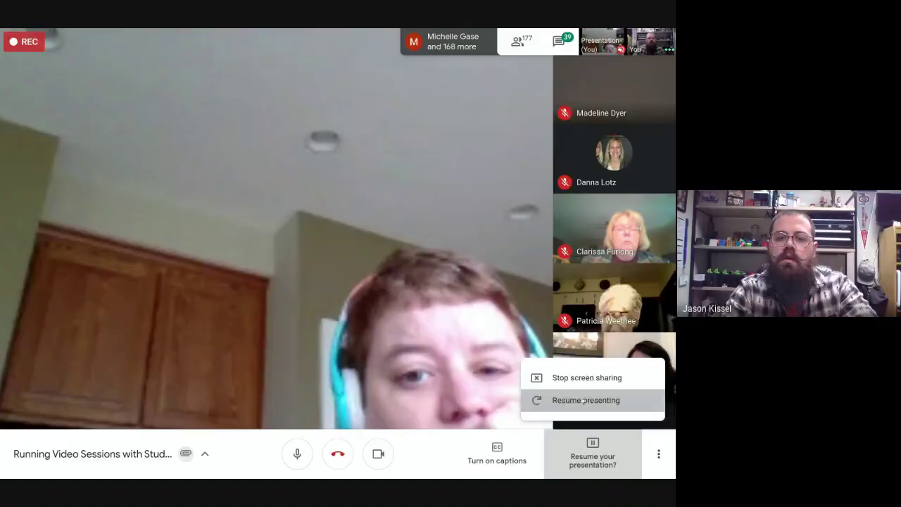
pyautogui.click(584, 400)
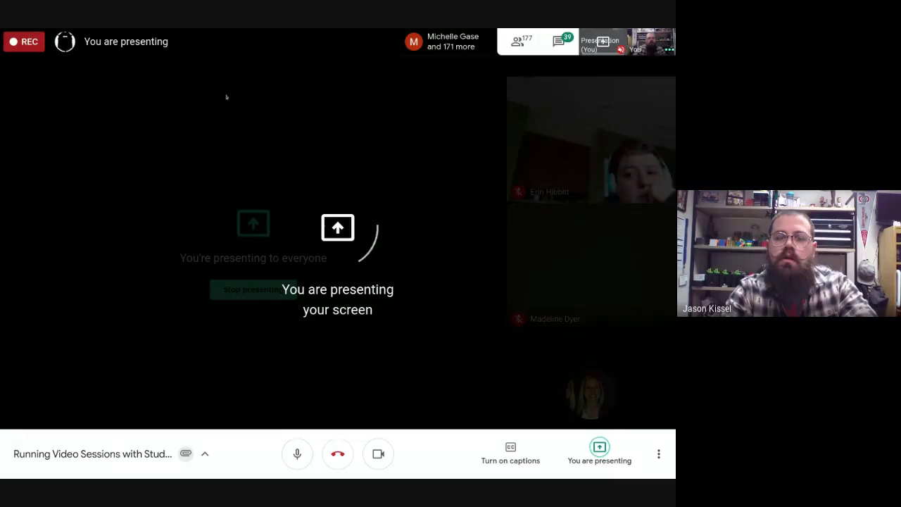
pyautogui.click(49, 37)
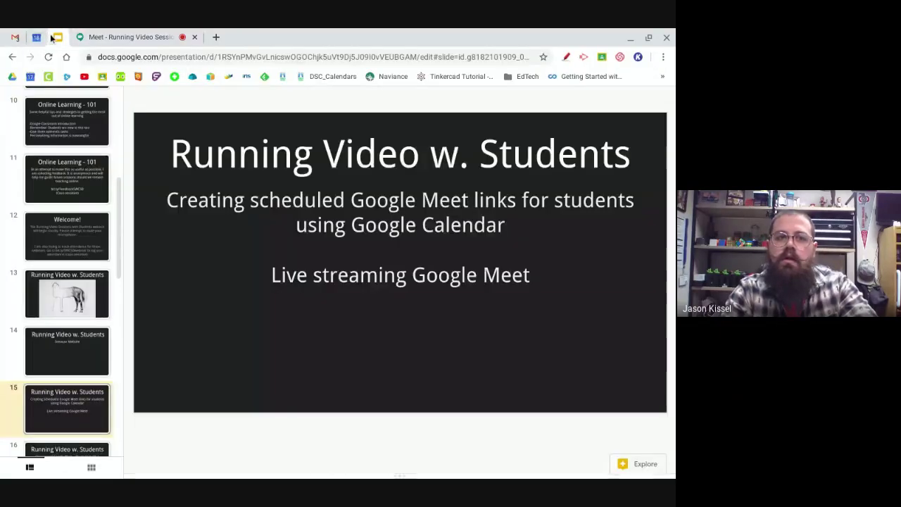
pyautogui.click(36, 37)
pyautogui.press('F11')
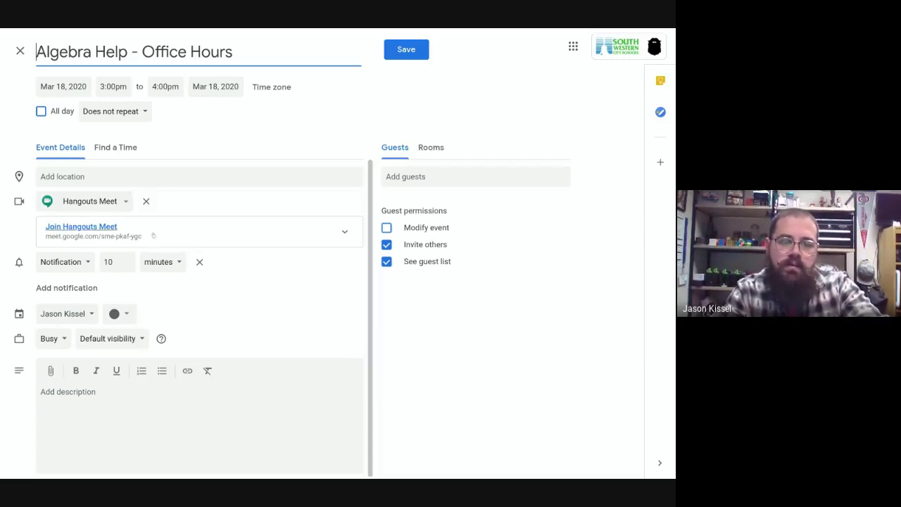
# - Search for "math" among the guests of the Algebra Help event and clear the entry
pyautogui.click(397, 177)
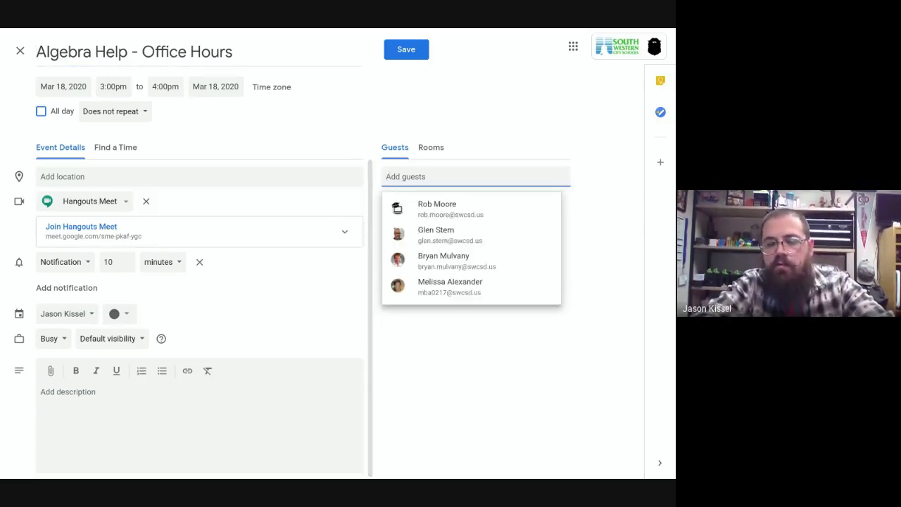
pyautogui.write('math')
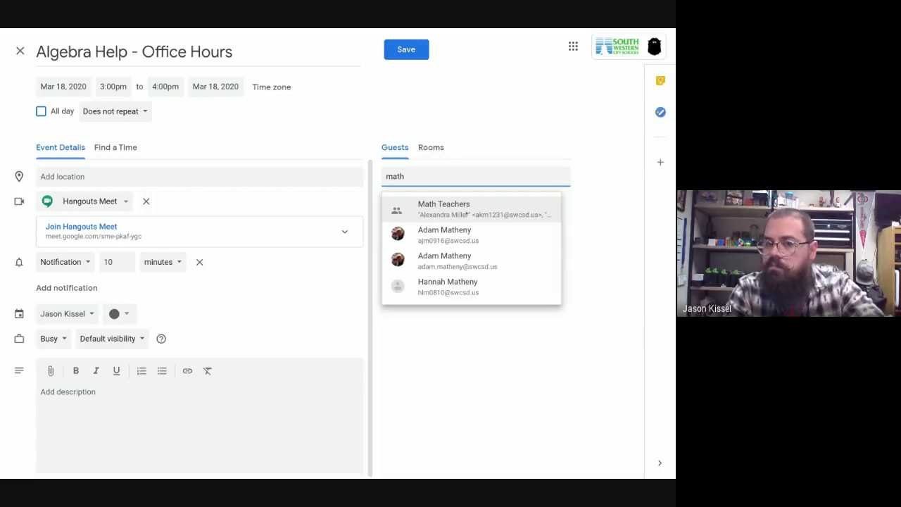
pyautogui.press('BackSpace')
pyautogui.press('BackSpace')
pyautogui.press('BackSpace')
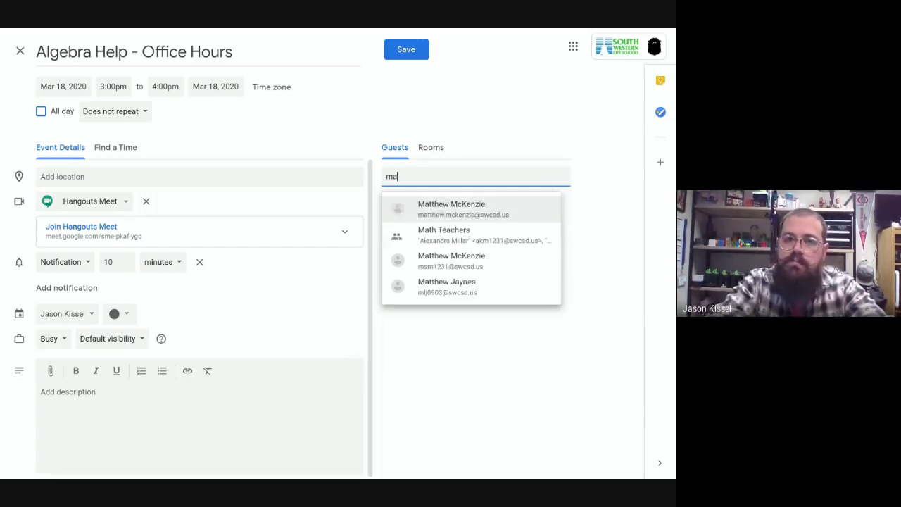
pyautogui.press('BackSpace')
pyautogui.click(453, 368)
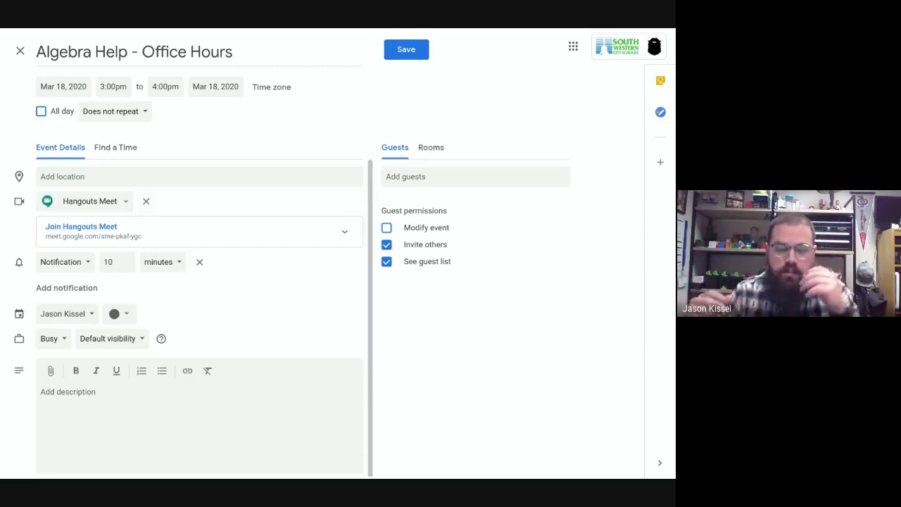
# - Open the file picker for attaching a file to the event description and close it without choosing anything
pyautogui.scroll(-1, 130, 382)
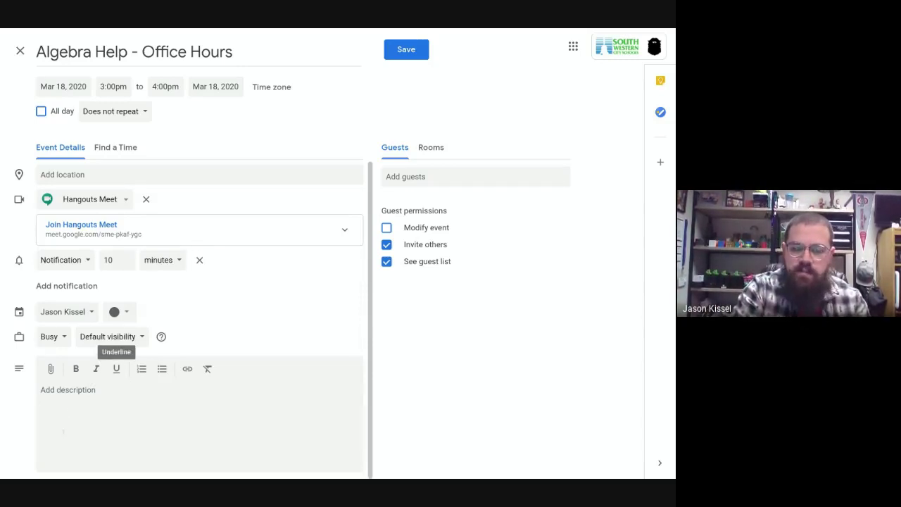
pyautogui.click(49, 369)
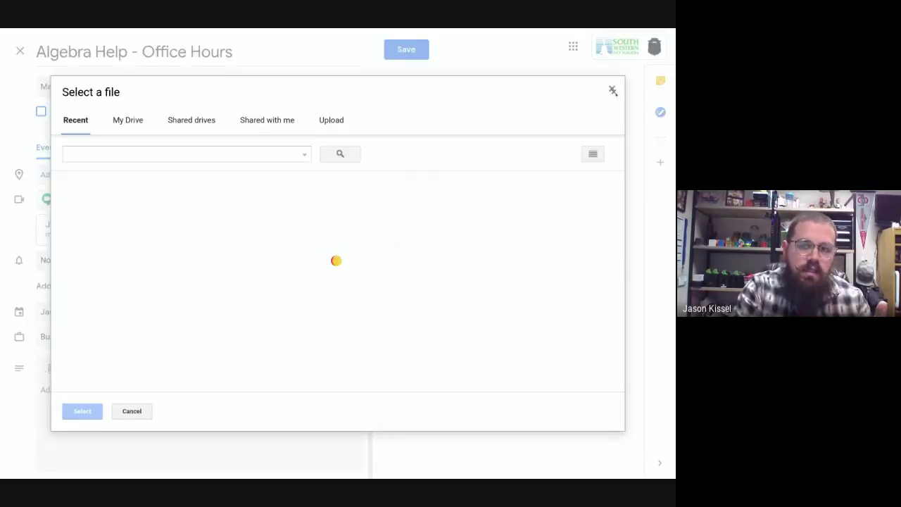
pyautogui.click(612, 90)
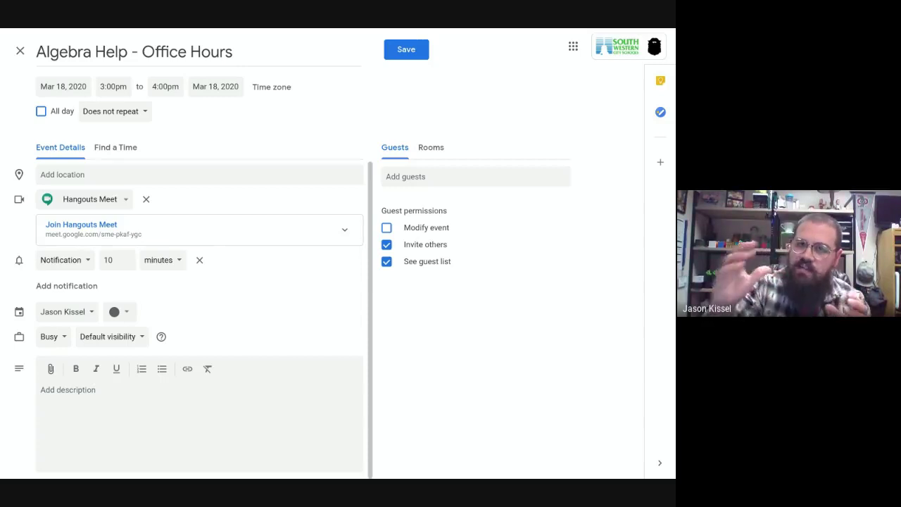
pyautogui.press('super+a')
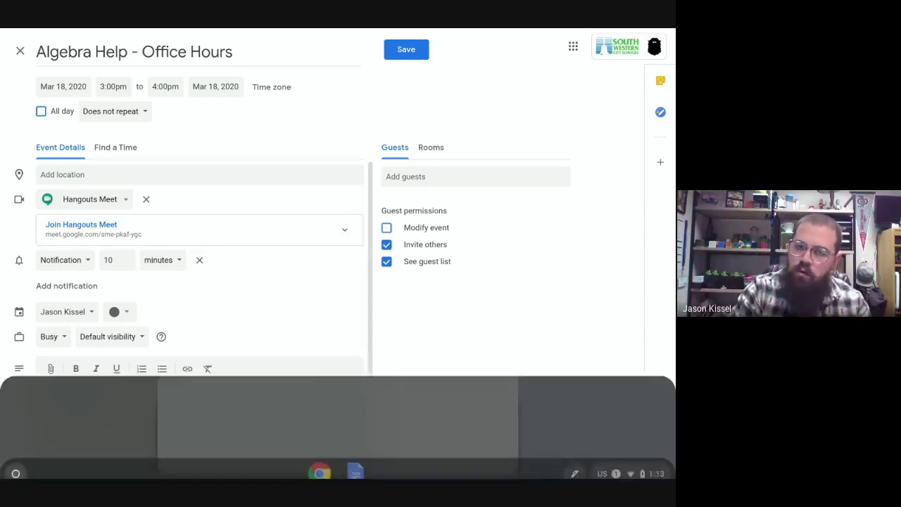
pyautogui.click(235, 313)
pyautogui.click(118, 432)
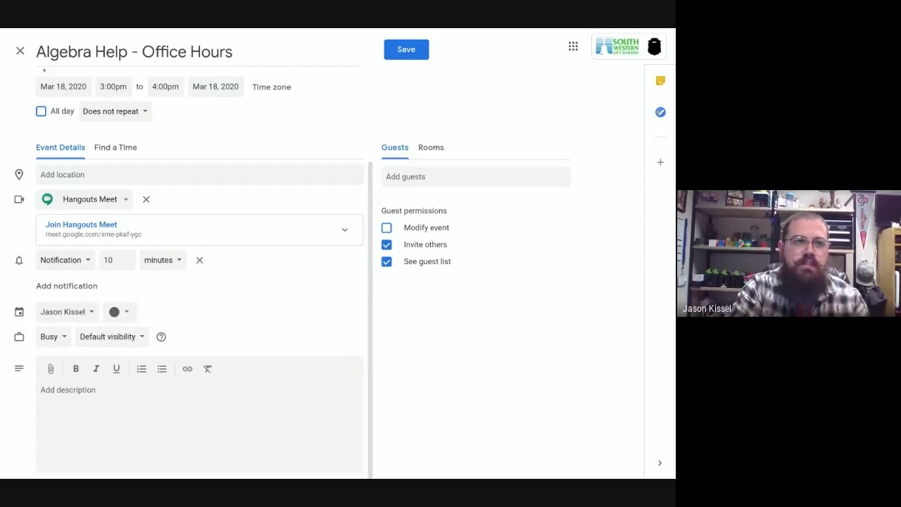
# - Close the Algebra Help - Office Hours event and discard its unsaved changes
pyautogui.click(19, 49)
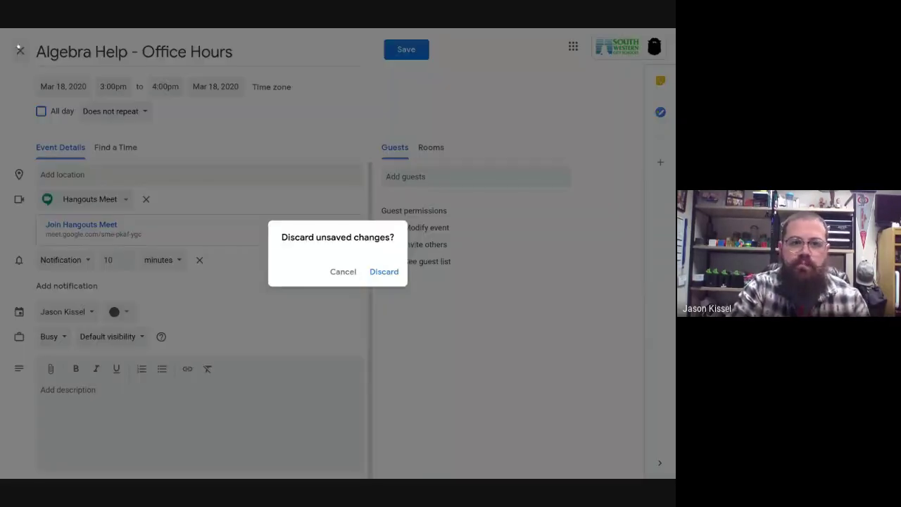
pyautogui.click(387, 273)
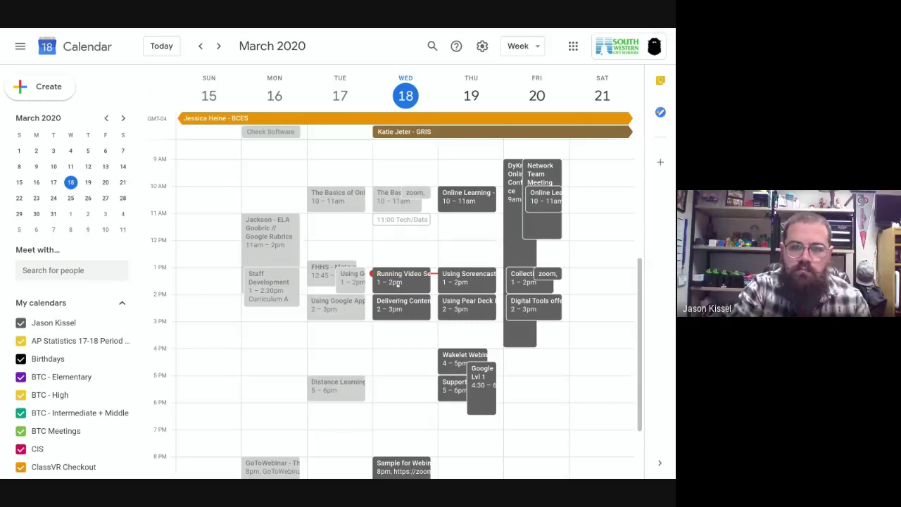
# - Review the attachments and description links on the Running Video Sessions with Students event's full details page, and return to the calendar
pyautogui.click(397, 282)
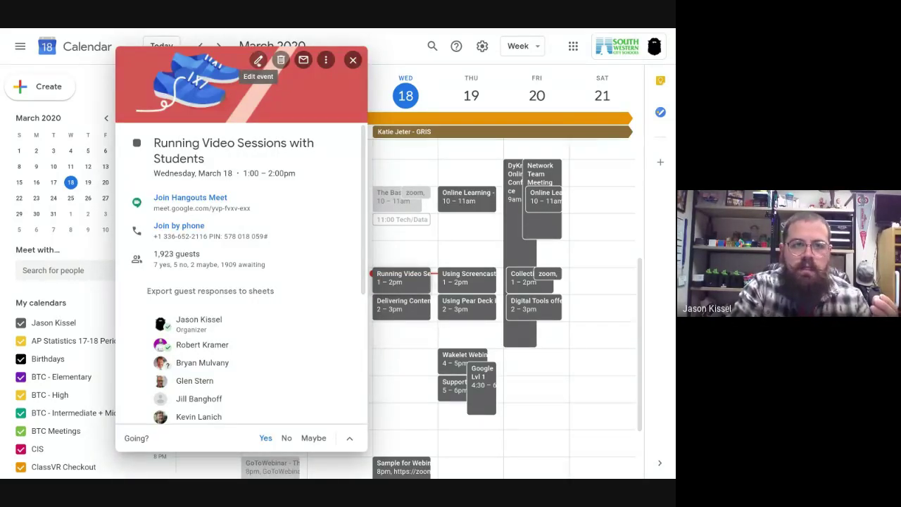
pyautogui.click(257, 60)
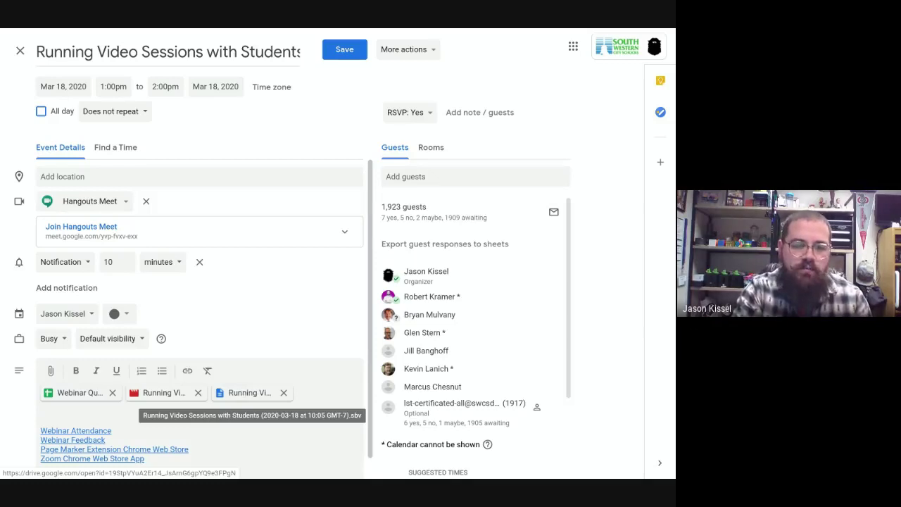
pyautogui.scroll(-1, 72, 445)
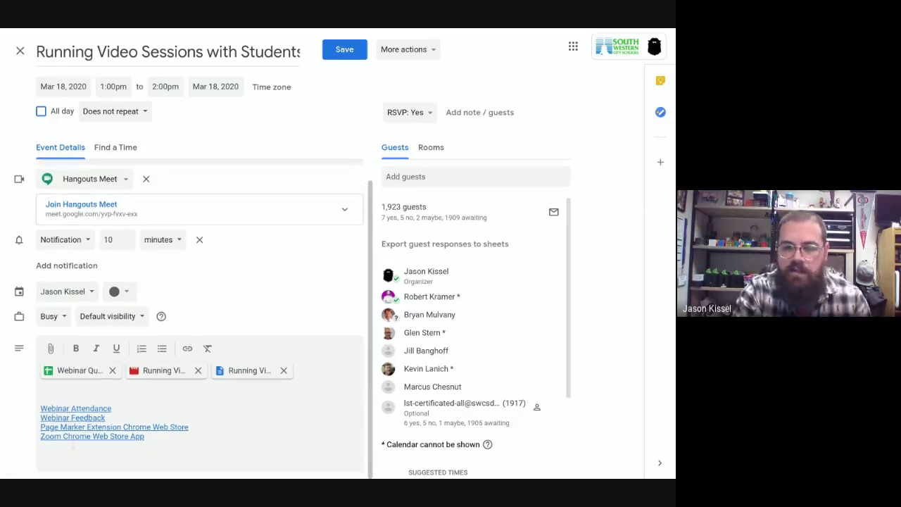
pyautogui.scroll(1, 339, 285)
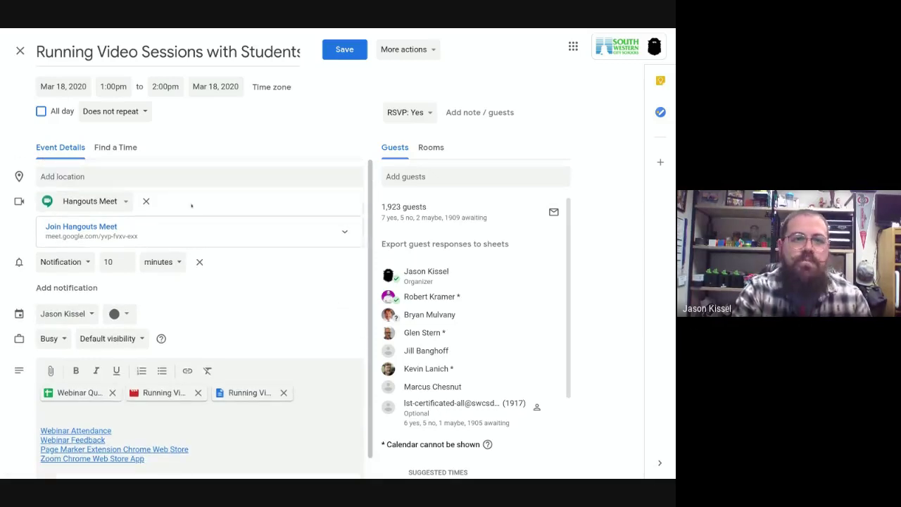
pyautogui.click(17, 48)
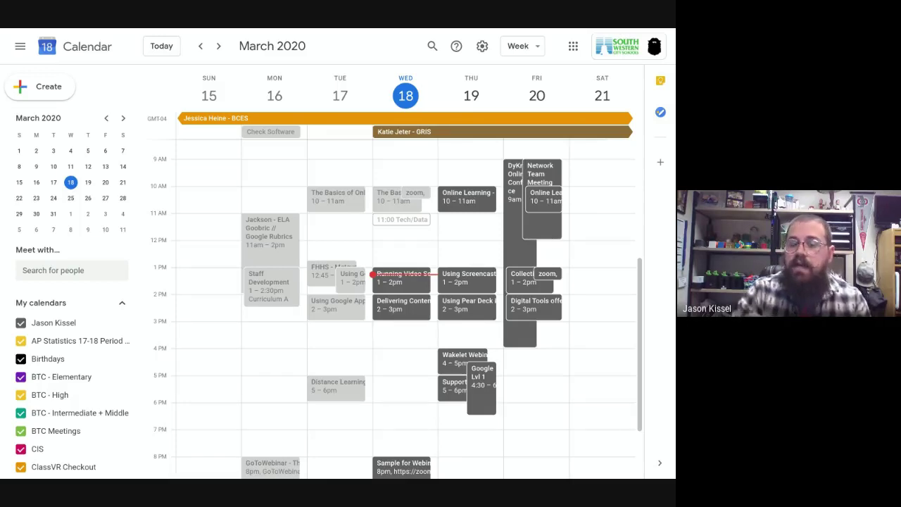
# - Create an event on Wednesday, March 18 at 4:00pm with the title "Livestream Algebra 1"
pyautogui.scroll(-1, 388, 380)
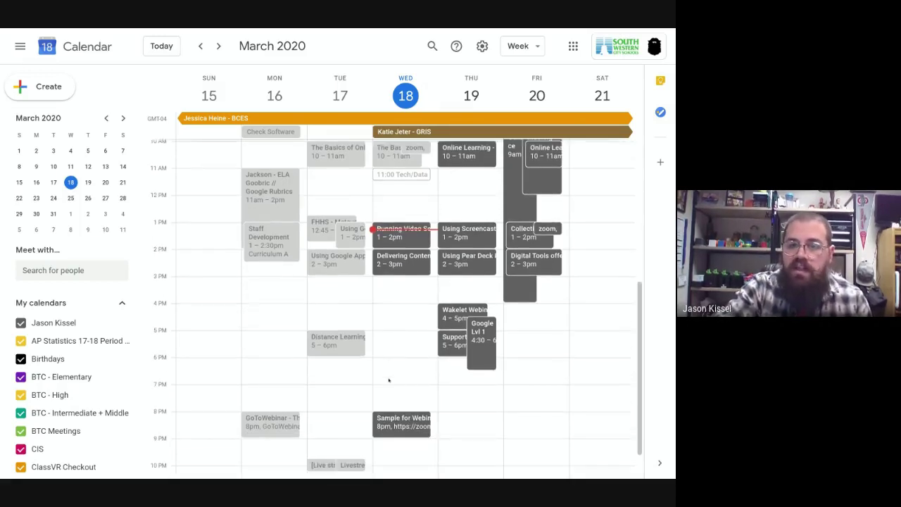
pyautogui.click(382, 308)
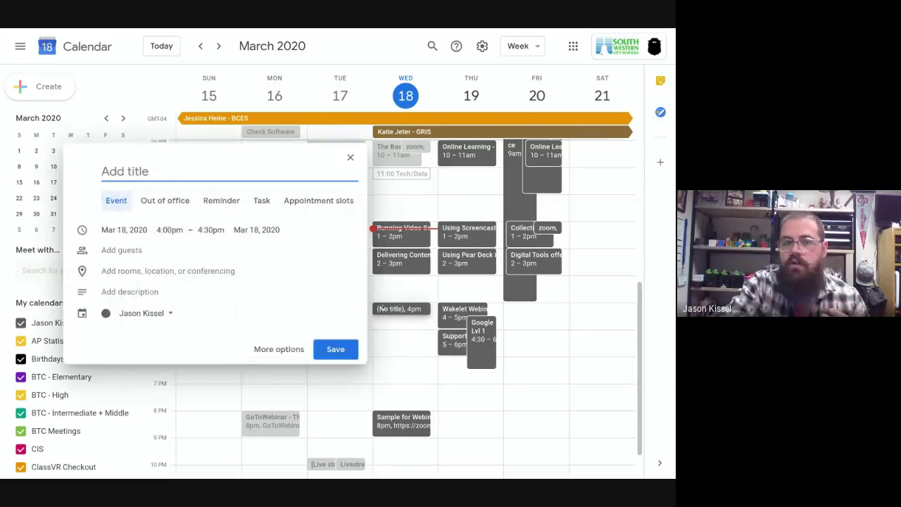
pyautogui.write('Li')
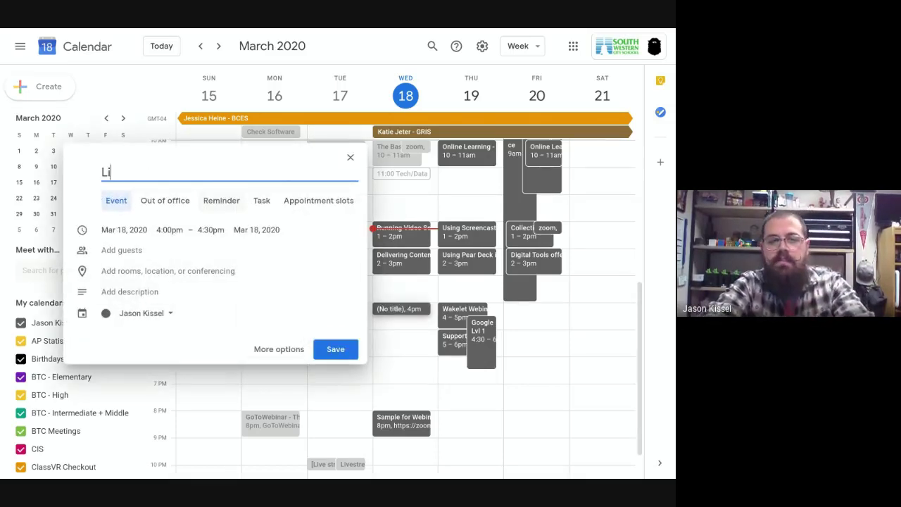
pyautogui.write('vestream Alger')
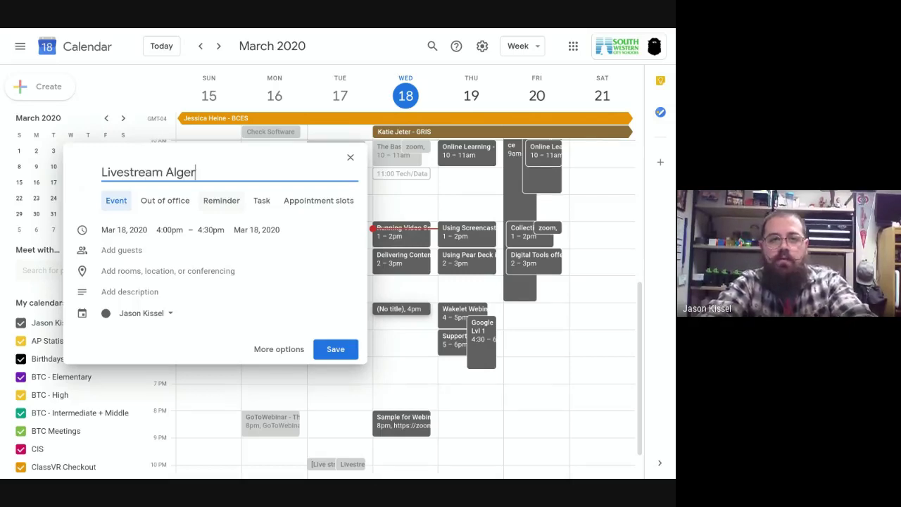
pyautogui.press('BackSpace')
pyautogui.write('bra 1')
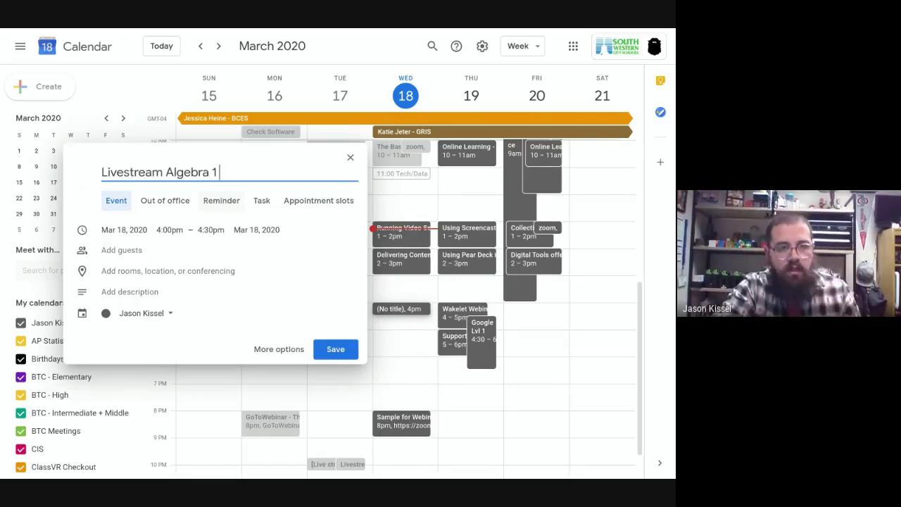
# - Add Hangouts Meet conferencing to the Livestream Algebra 1 event
pyautogui.click(124, 257)
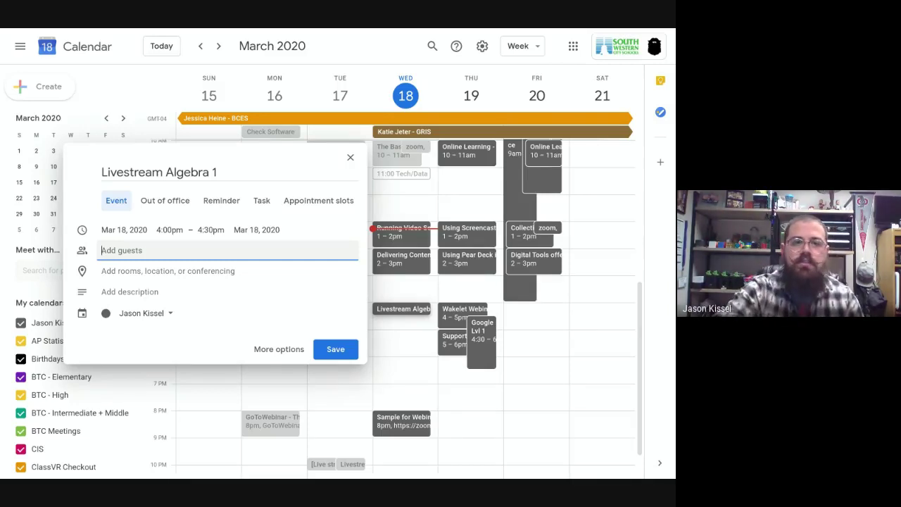
pyautogui.click(156, 278)
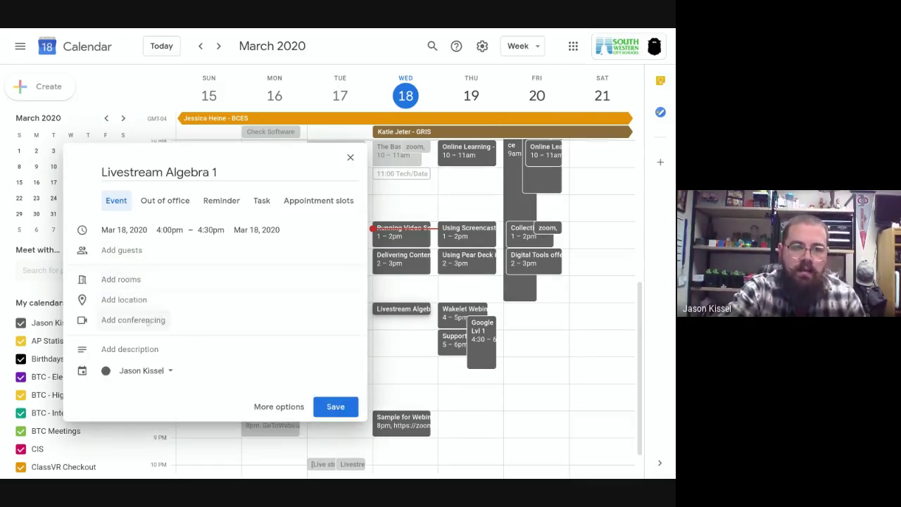
pyautogui.click(149, 321)
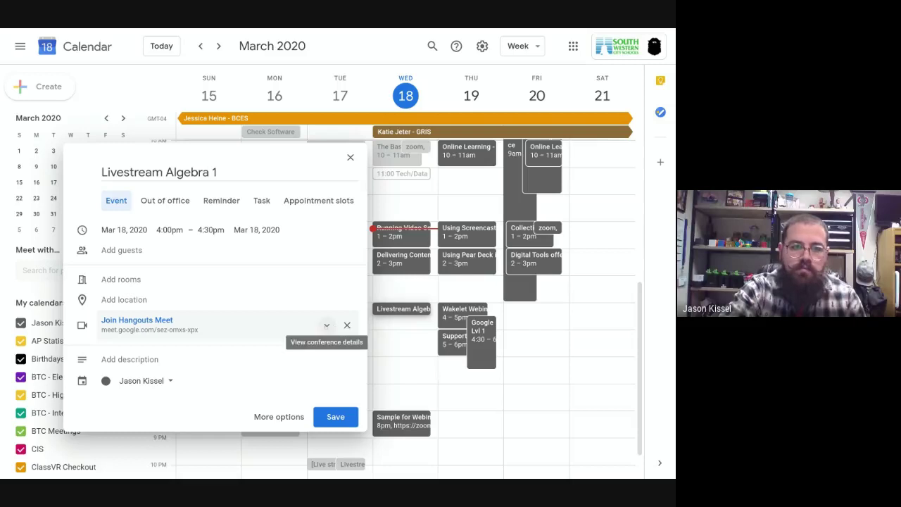
# - Add a live stream in the event's conference details and save the Livestream Algebra 1 event
pyautogui.click(327, 324)
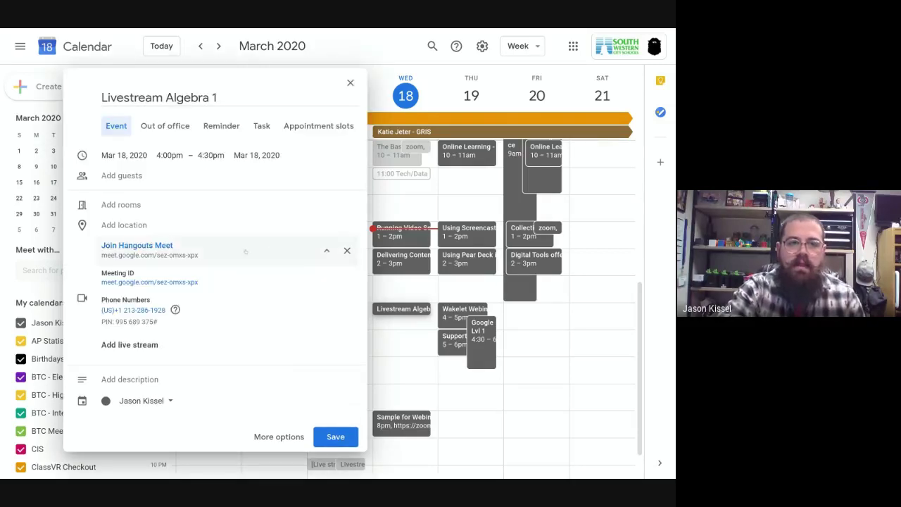
pyautogui.click(327, 250)
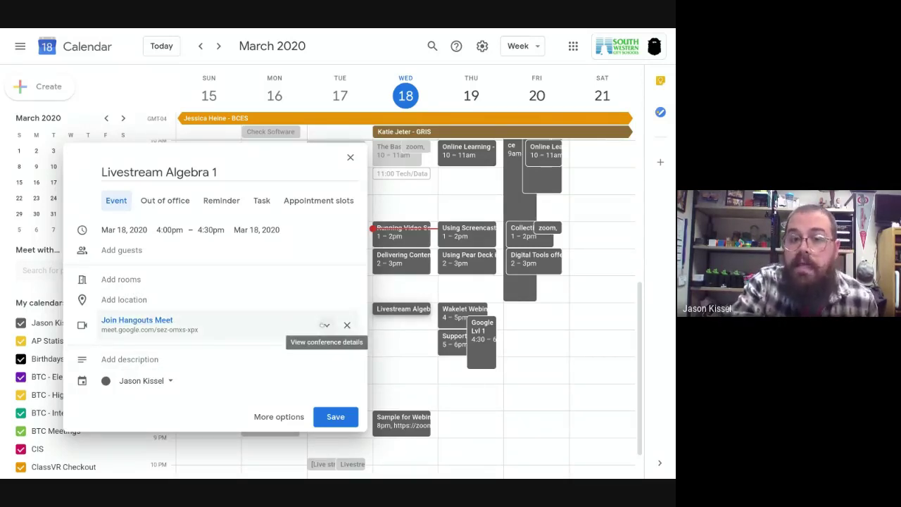
pyautogui.click(325, 324)
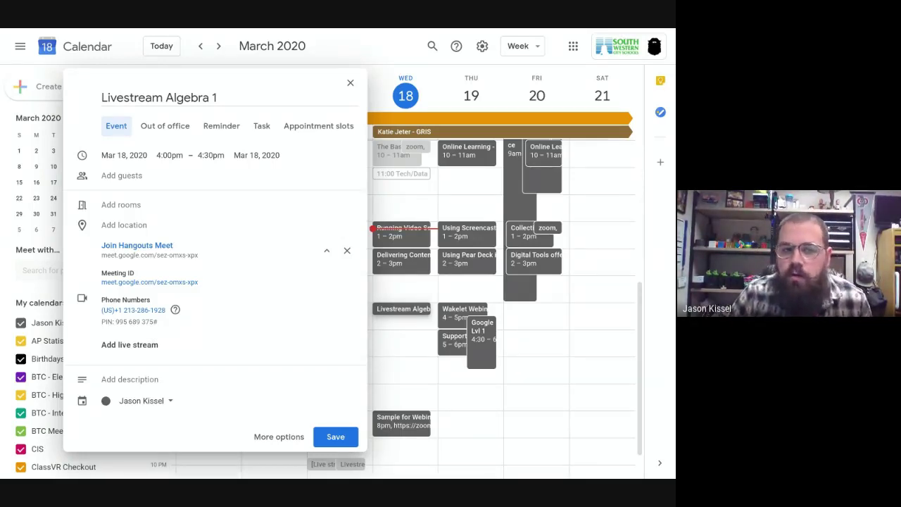
pyautogui.click(128, 344)
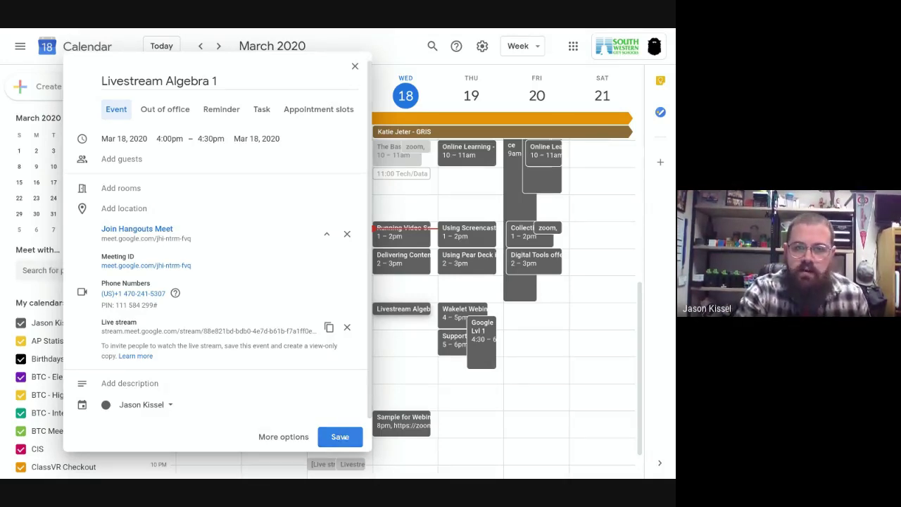
pyautogui.click(340, 437)
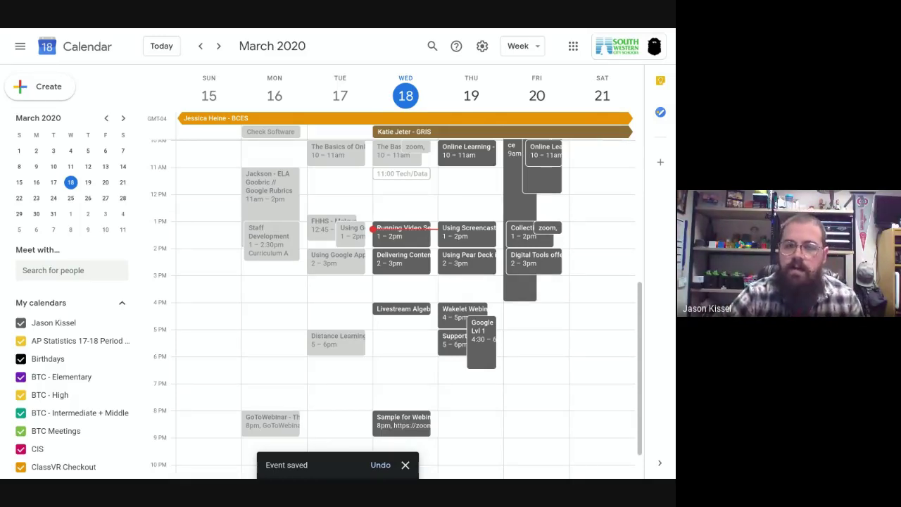
# - Create and save a view-only event from the Livestream Algebra 1 event, and check the new event's details
pyautogui.click(388, 307)
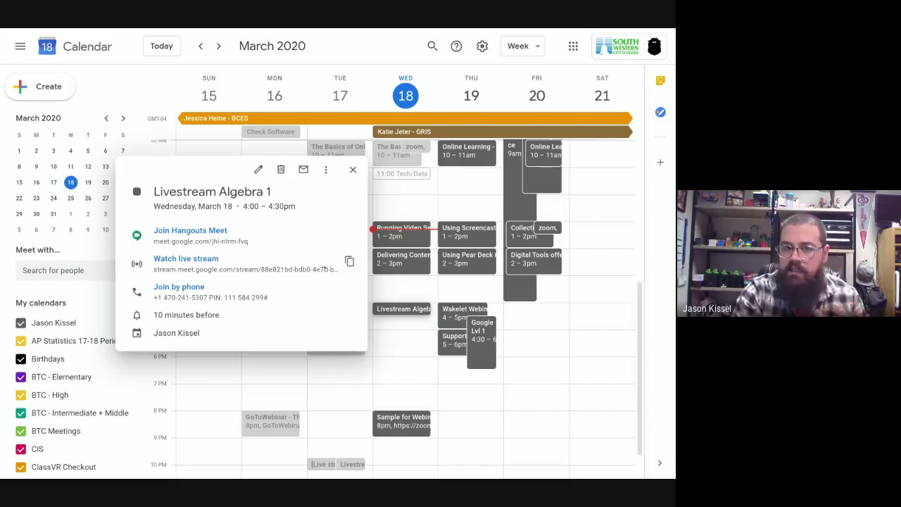
pyautogui.click(259, 169)
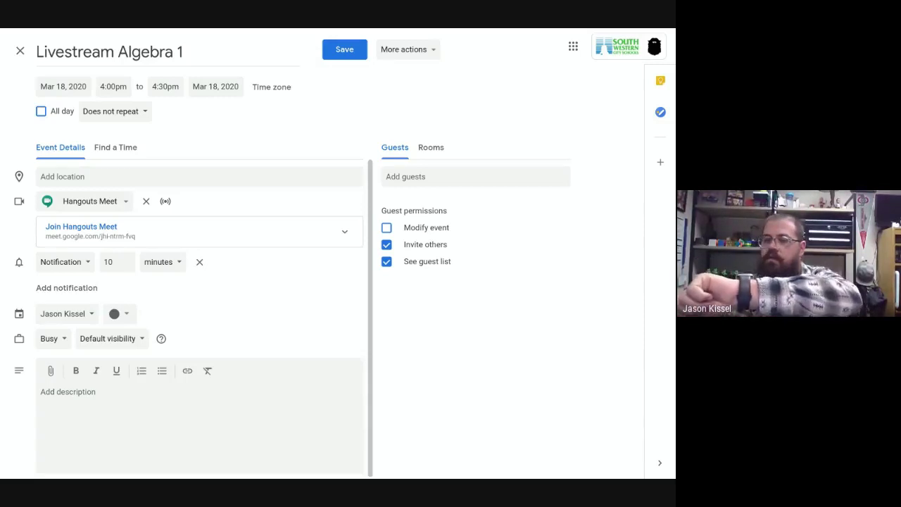
pyautogui.click(424, 51)
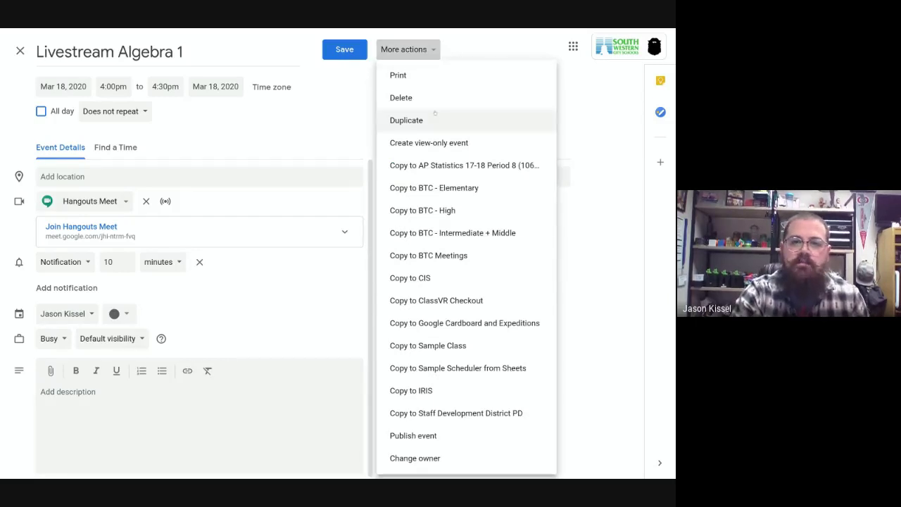
pyautogui.click(434, 142)
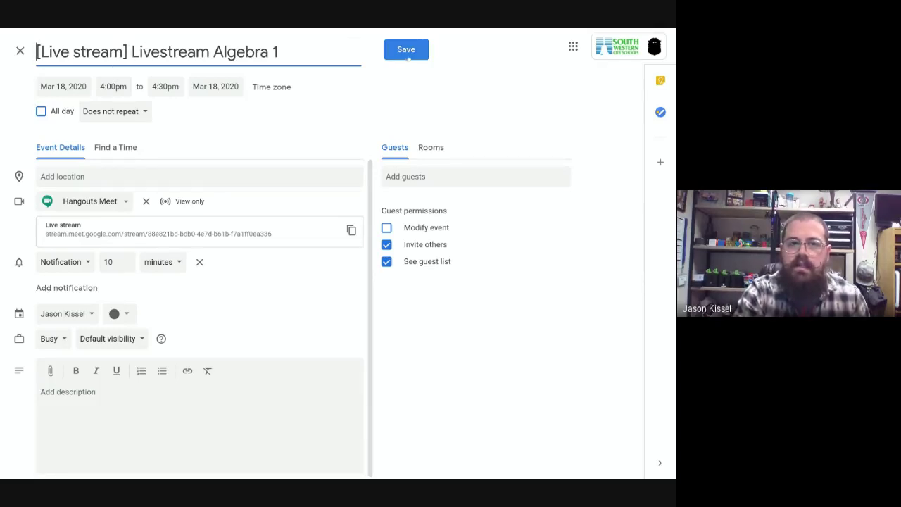
pyautogui.click(399, 50)
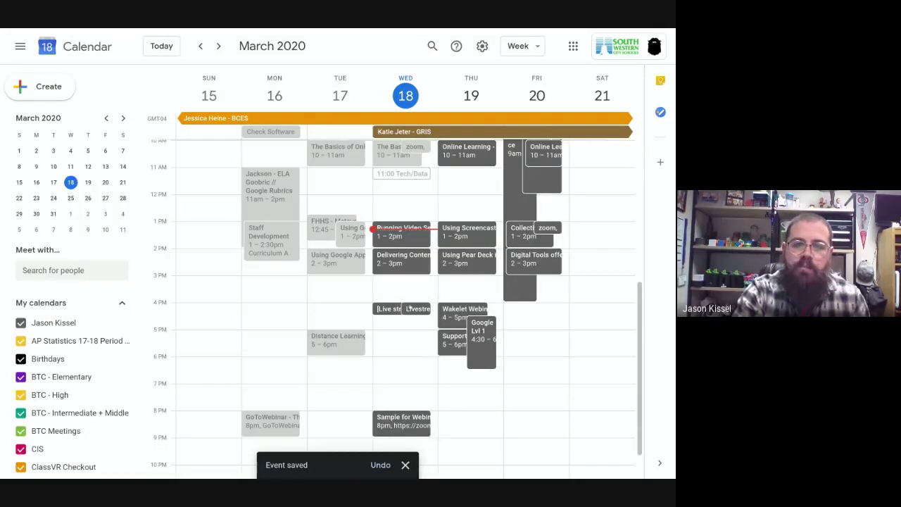
pyautogui.click(408, 308)
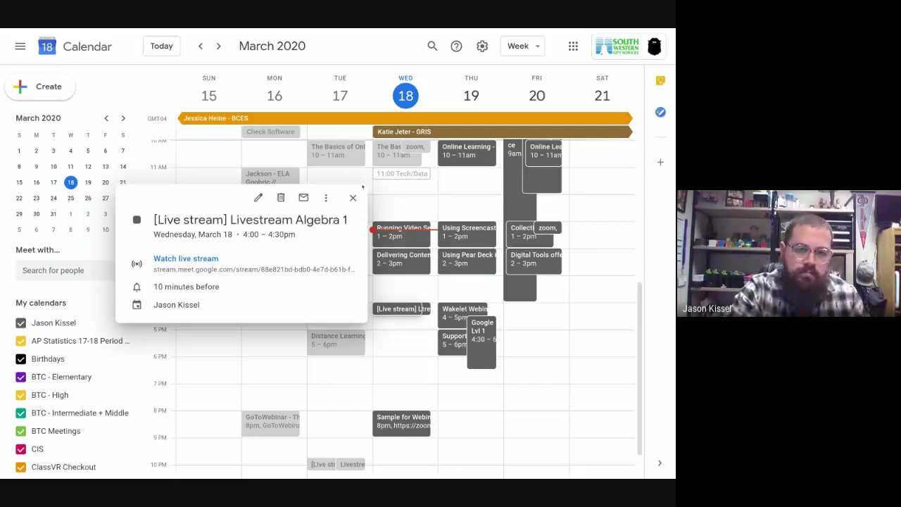
pyautogui.press('Escape')
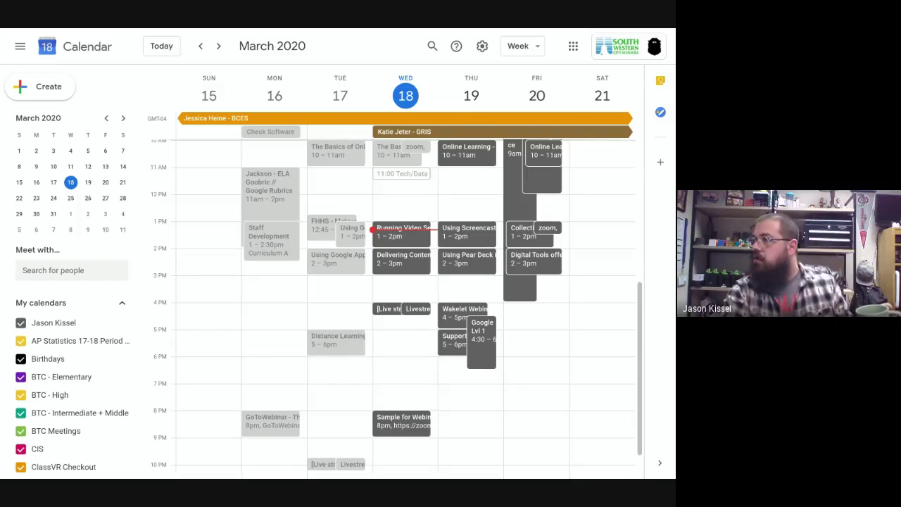
# - Open meet.google.com in a new browser tab and display the Meet home page in full screen
pyautogui.moveTo(267, 30)
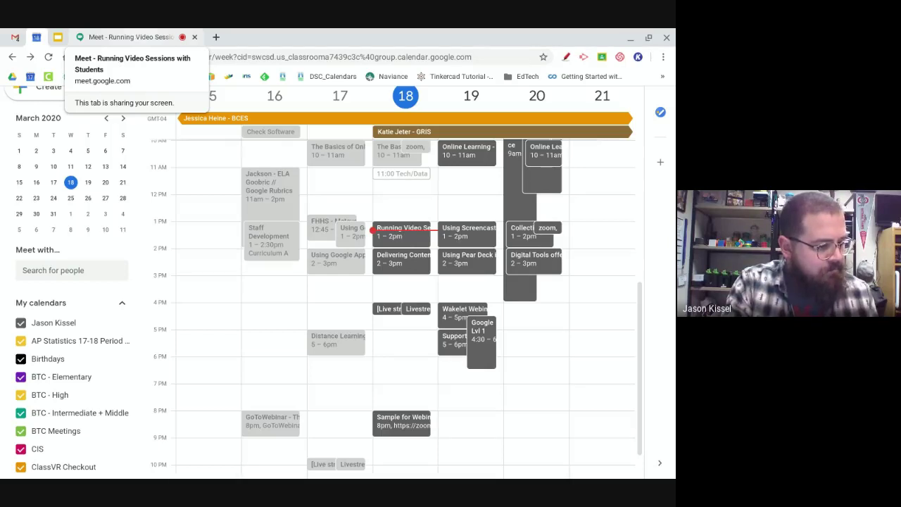
pyautogui.click(120, 37)
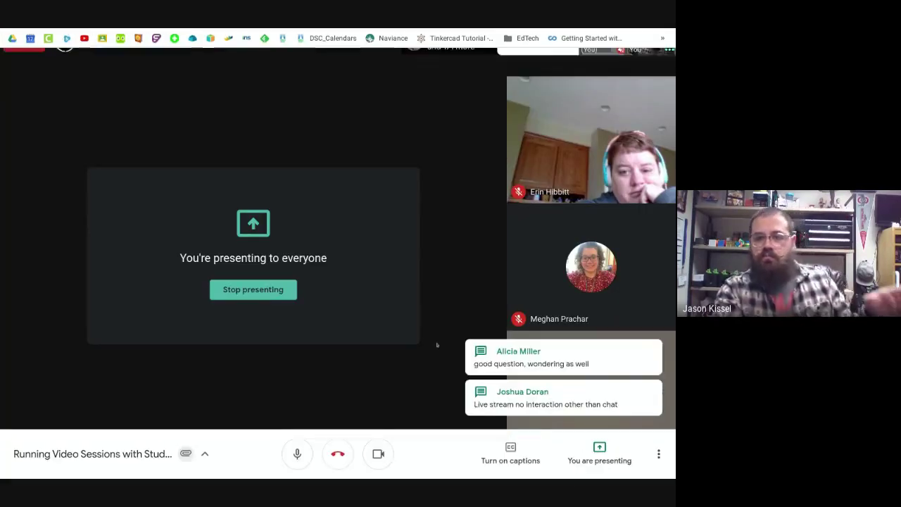
pyautogui.moveTo(219, 32)
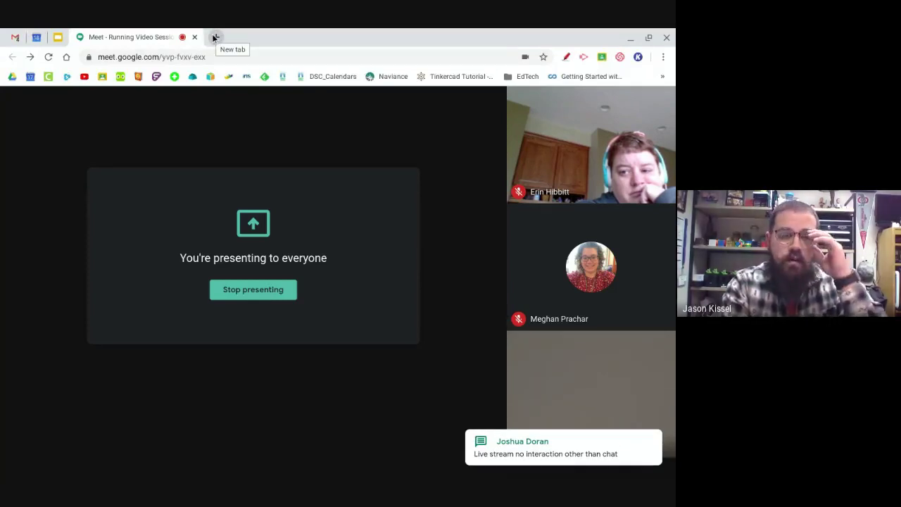
pyautogui.moveTo(315, 463)
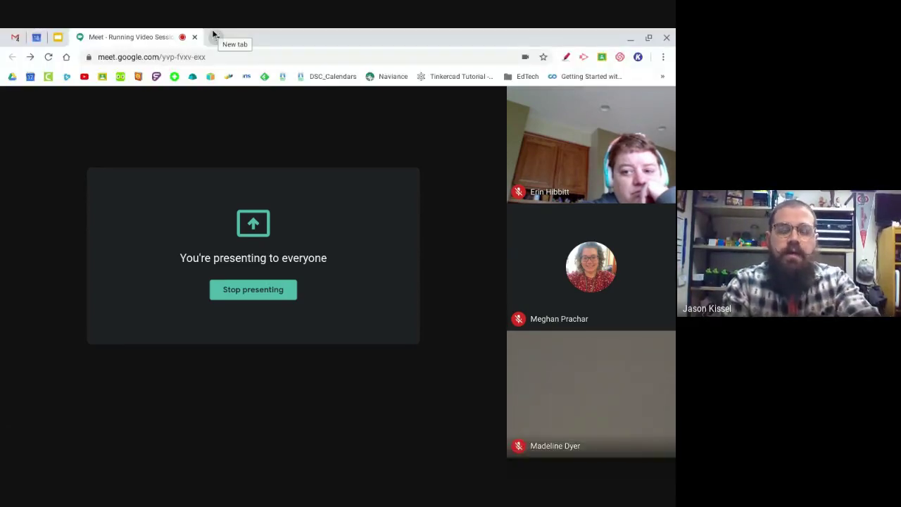
pyautogui.click(213, 33)
pyautogui.write('m')
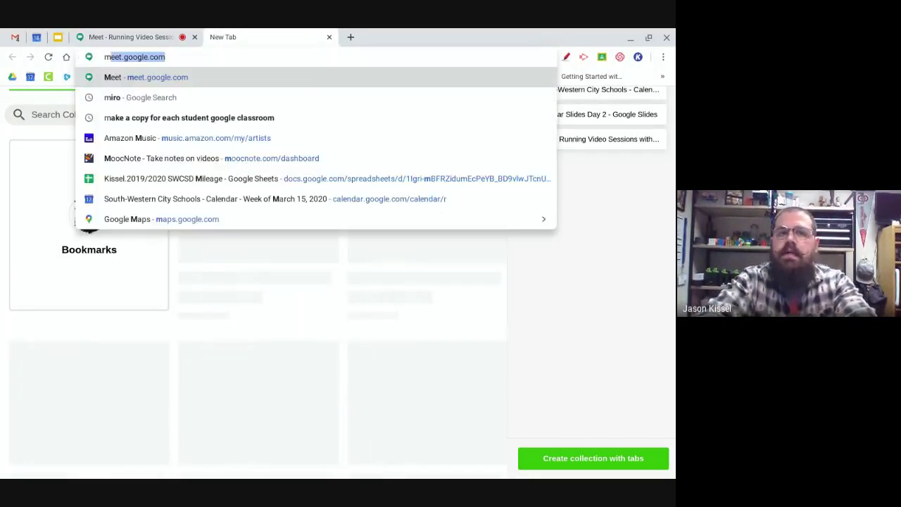
pyautogui.write('eet.google.com')
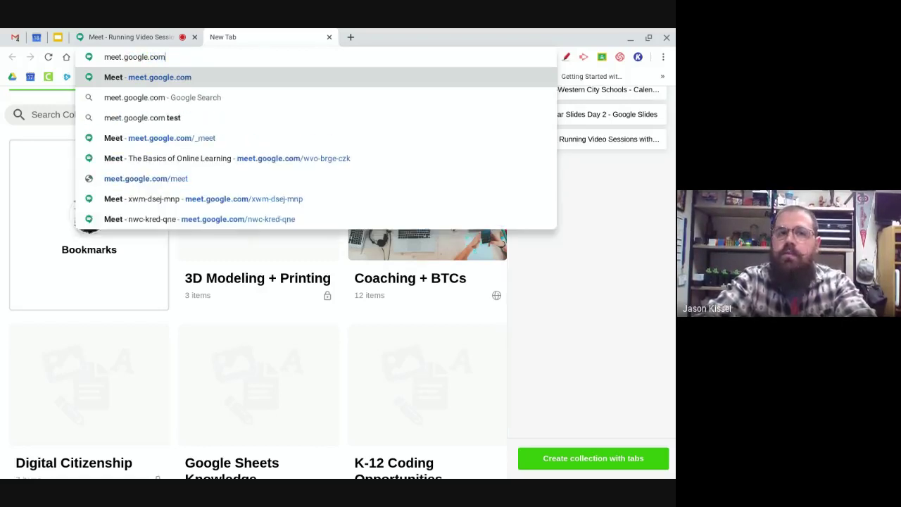
pyautogui.press('Return')
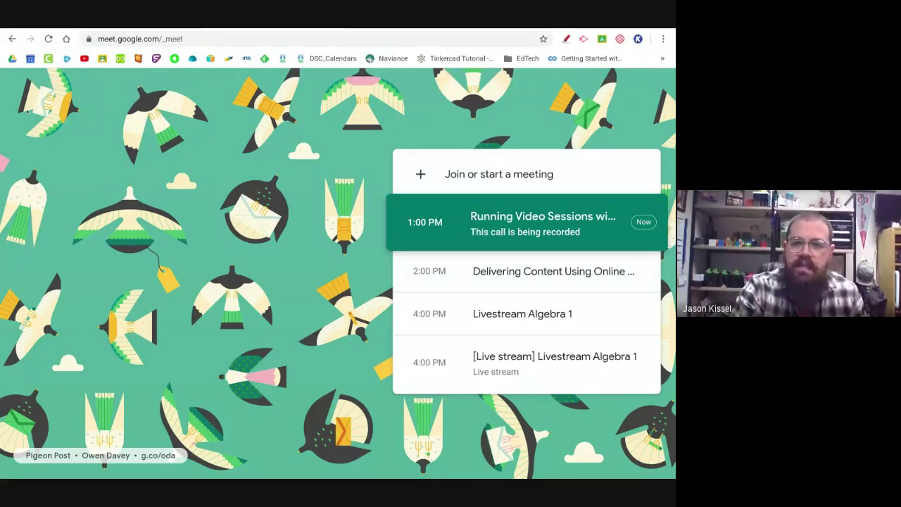
pyautogui.press('F11')
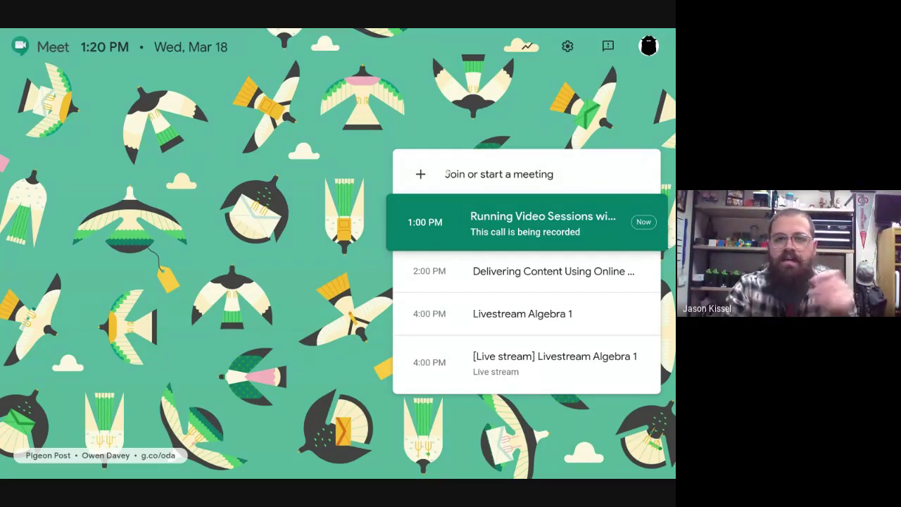
# - Start a meeting with the nickname "SSC Meeting" and continue to its joining page
pyautogui.click(446, 173)
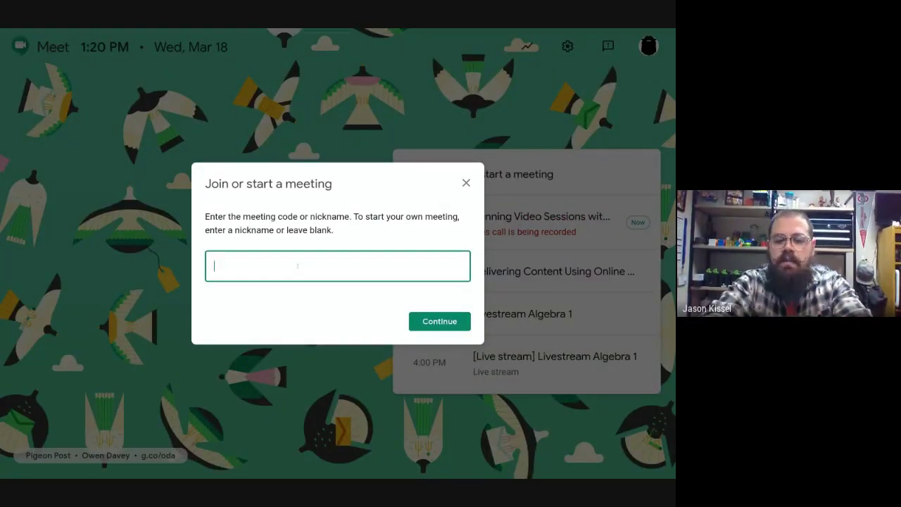
pyautogui.write('SSC Meeting')
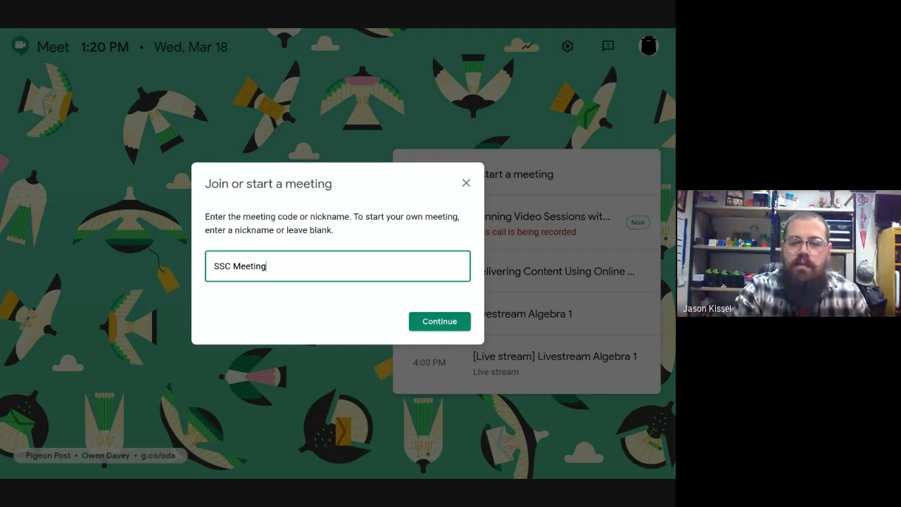
pyautogui.click(423, 326)
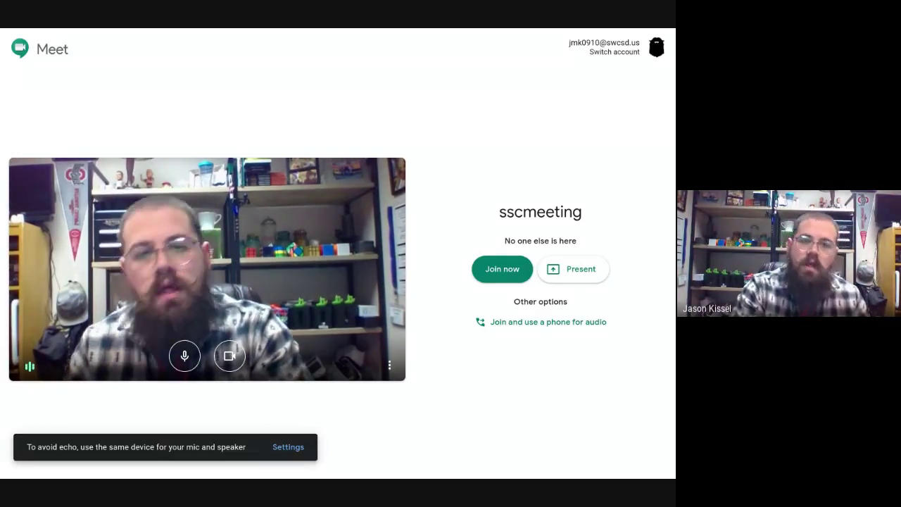
pyautogui.click(497, 271)
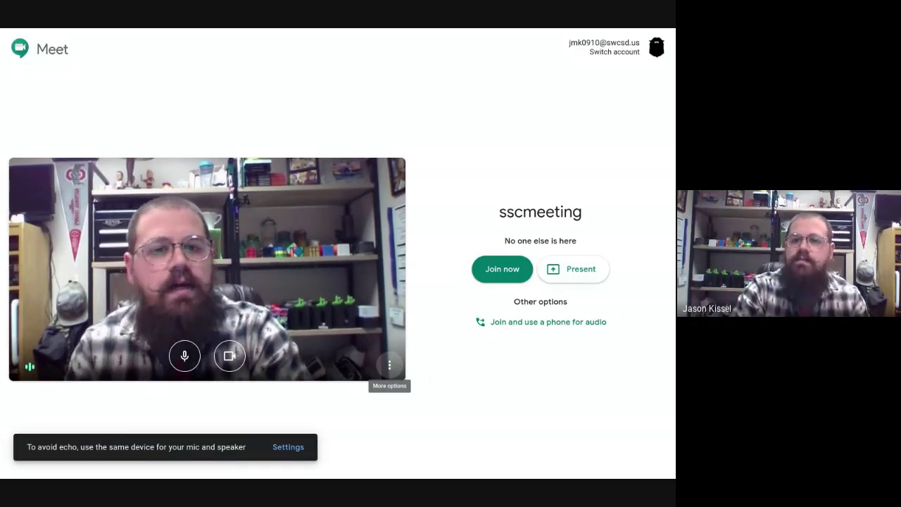
# - View the extra options on the video preview, and turn off the microphone and camera
pyautogui.click(389, 364)
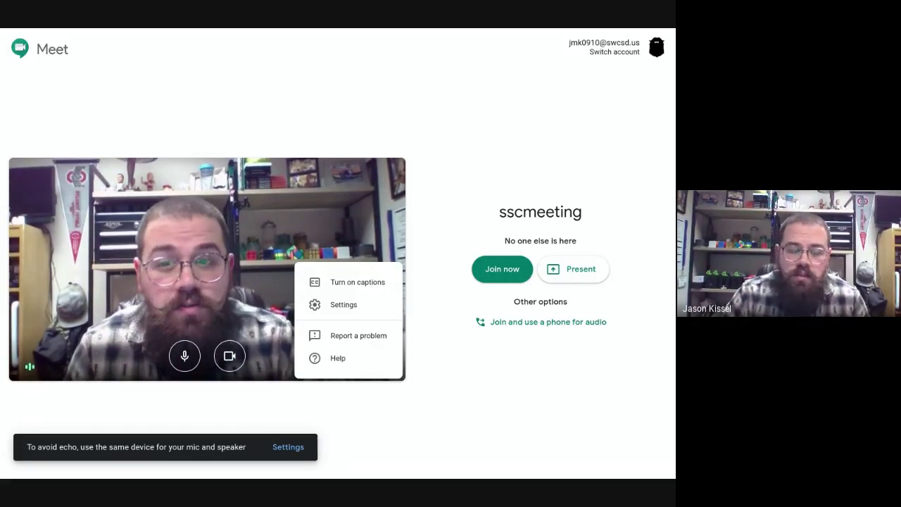
pyautogui.click(275, 270)
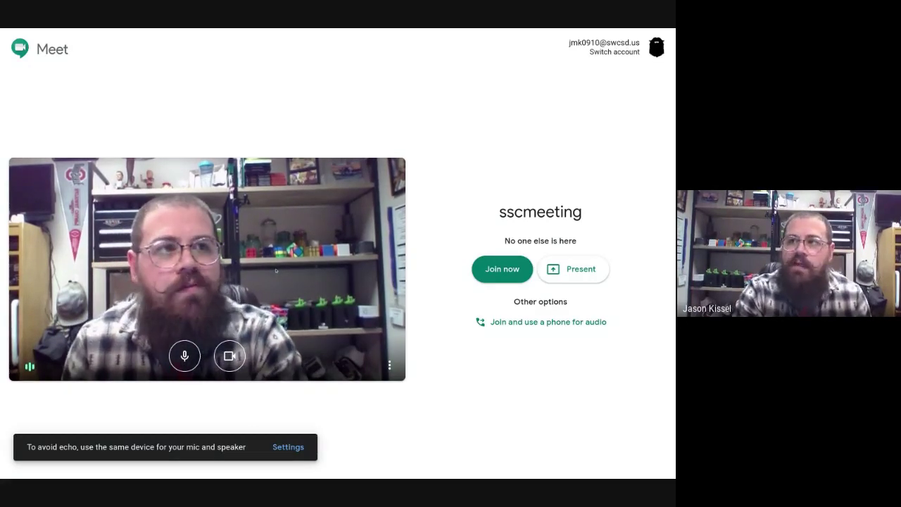
pyautogui.click(184, 355)
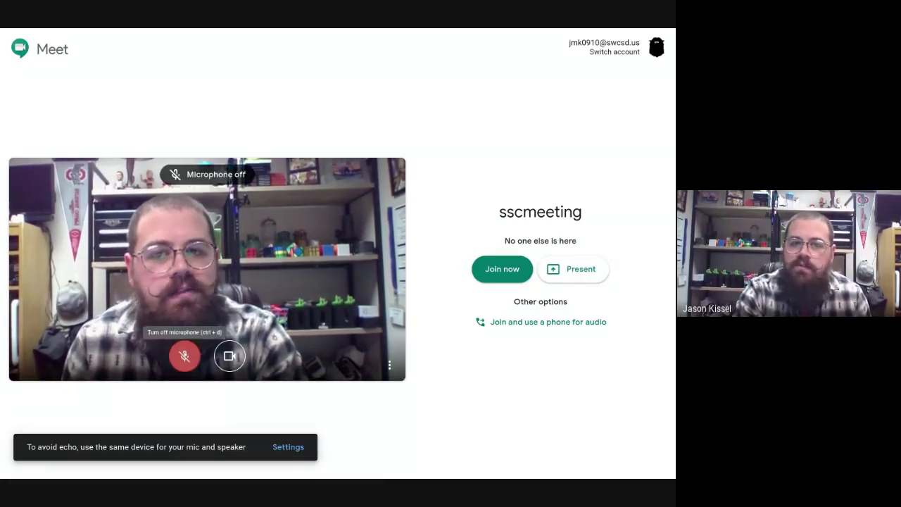
pyautogui.click(229, 356)
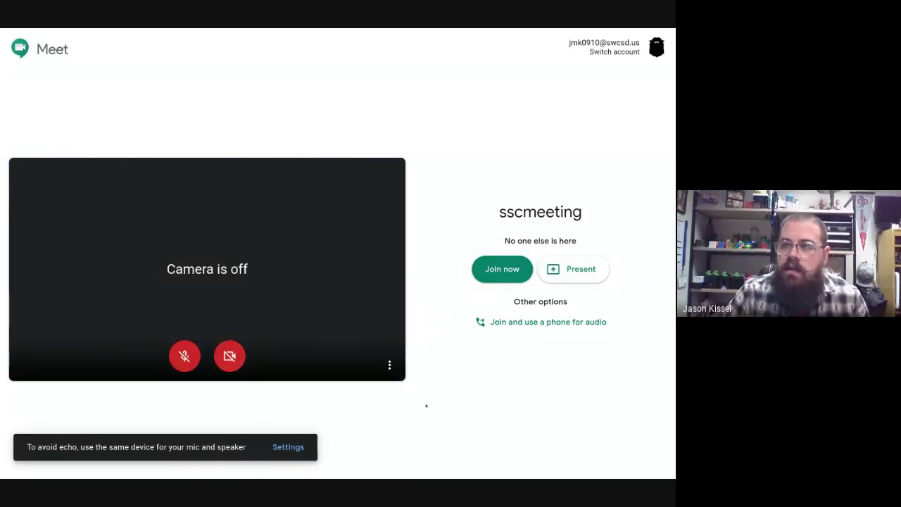
# - Turn the camera back on and join the sscmeeting meeting with the microphone off
pyautogui.press('super+a')
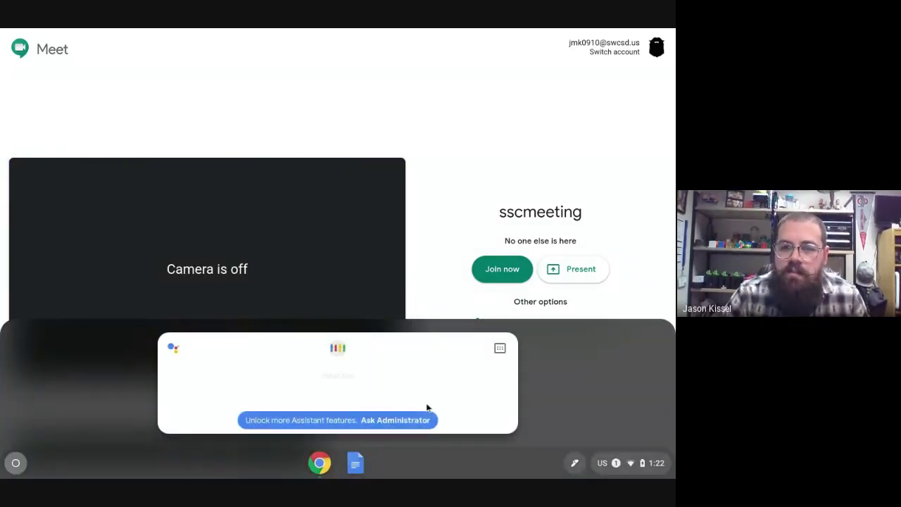
pyautogui.press('Escape')
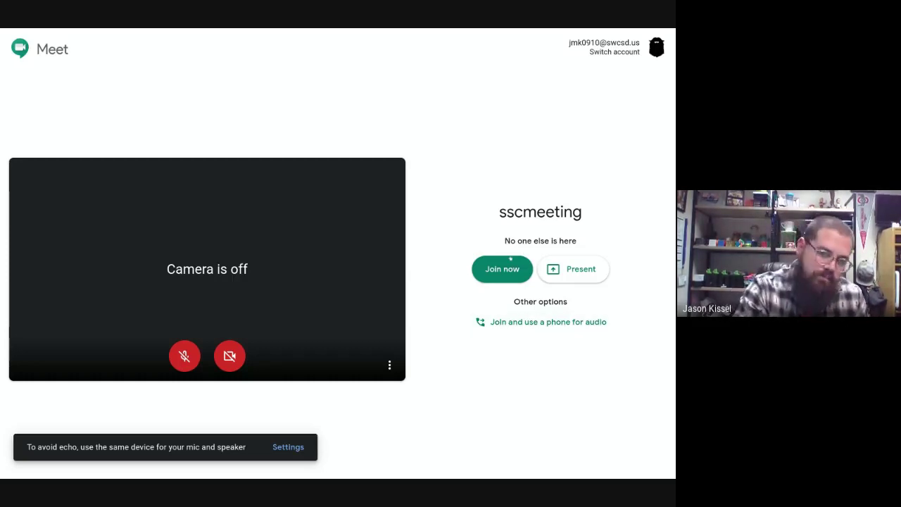
pyautogui.click(216, 364)
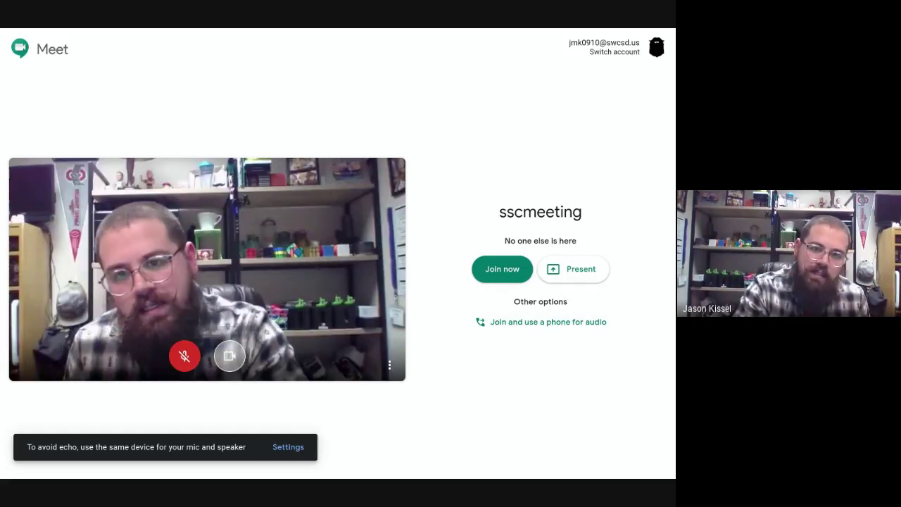
pyautogui.click(503, 268)
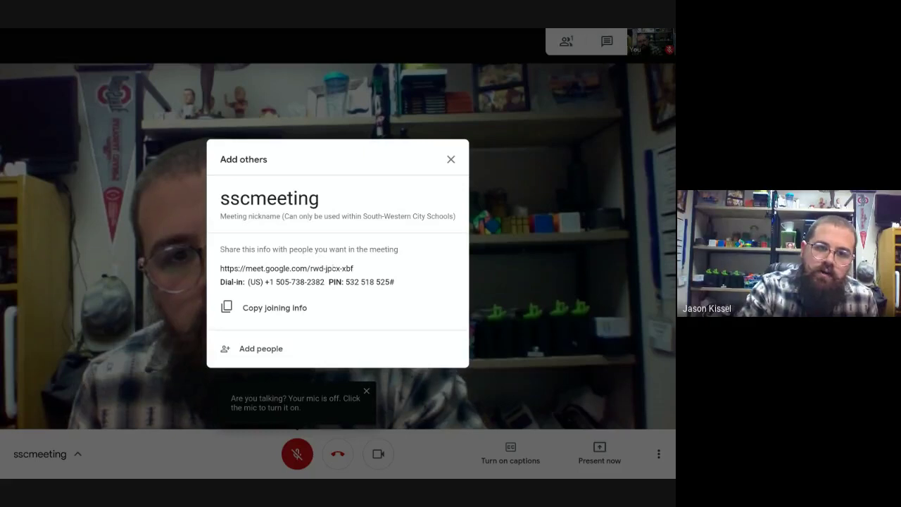
# - Highlight the meeting code at the end of the joining link, and dismiss the Add others dialog
pyautogui.moveTo(354, 268); pyautogui.dragTo(311, 268)
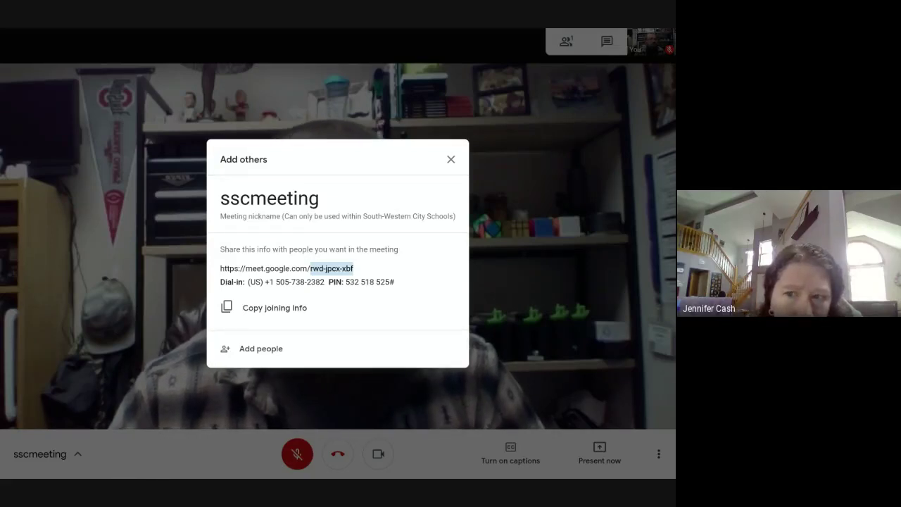
pyautogui.press('super+a')
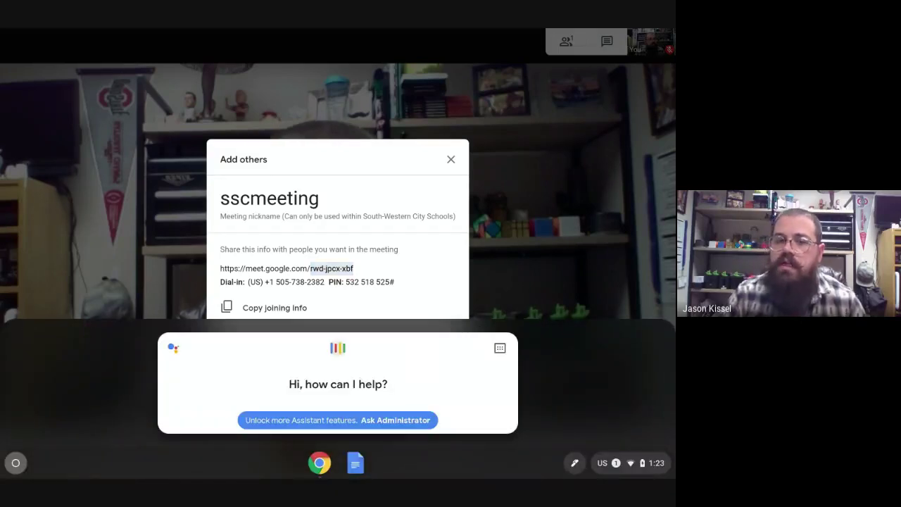
pyautogui.click(487, 220)
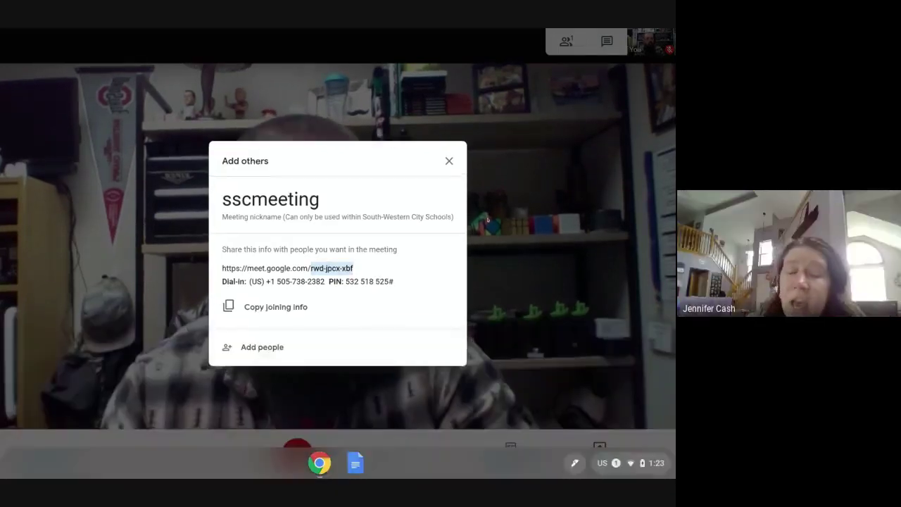
pyautogui.click(487, 219)
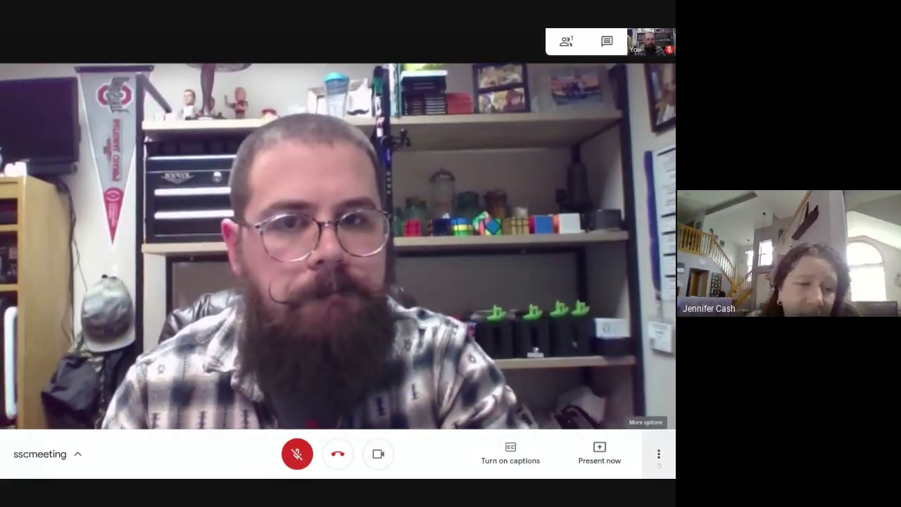
# - Review the call's additional options and the meeting's joining details, and leave the call
pyautogui.click(658, 461)
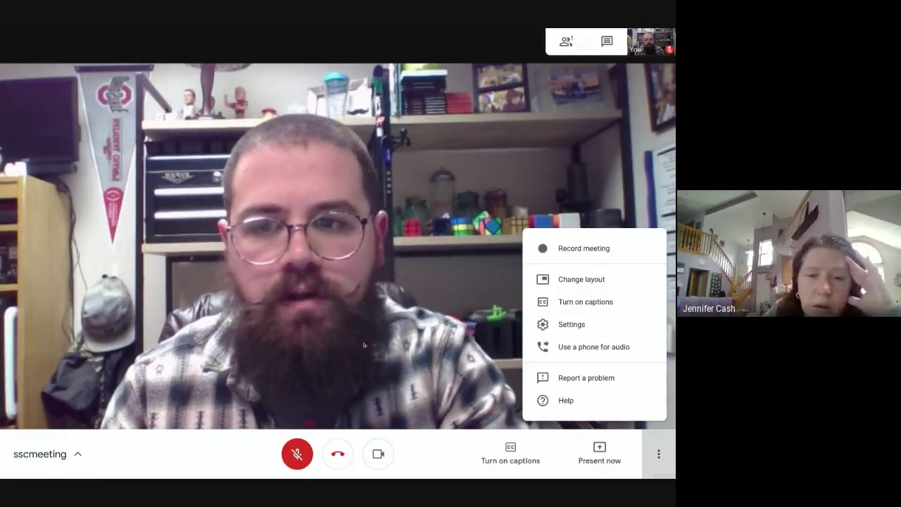
pyautogui.click(364, 345)
pyautogui.click(42, 454)
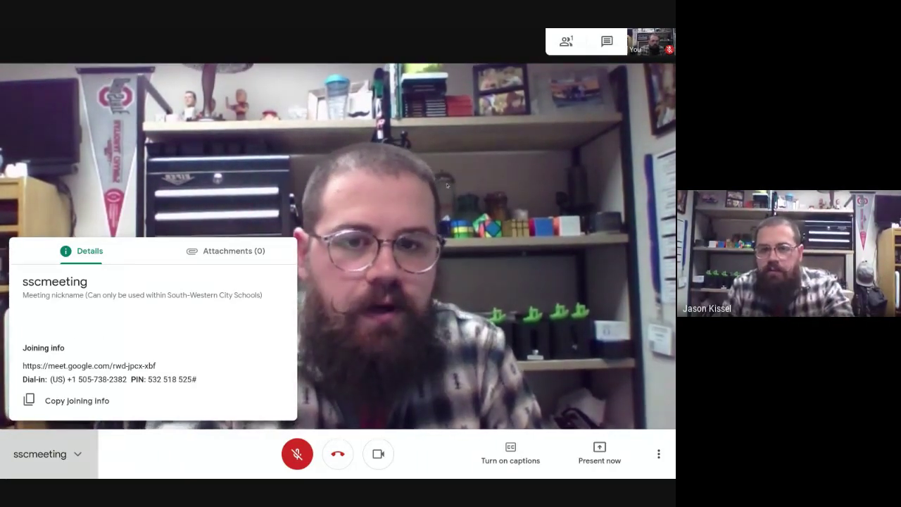
pyautogui.click(473, 180)
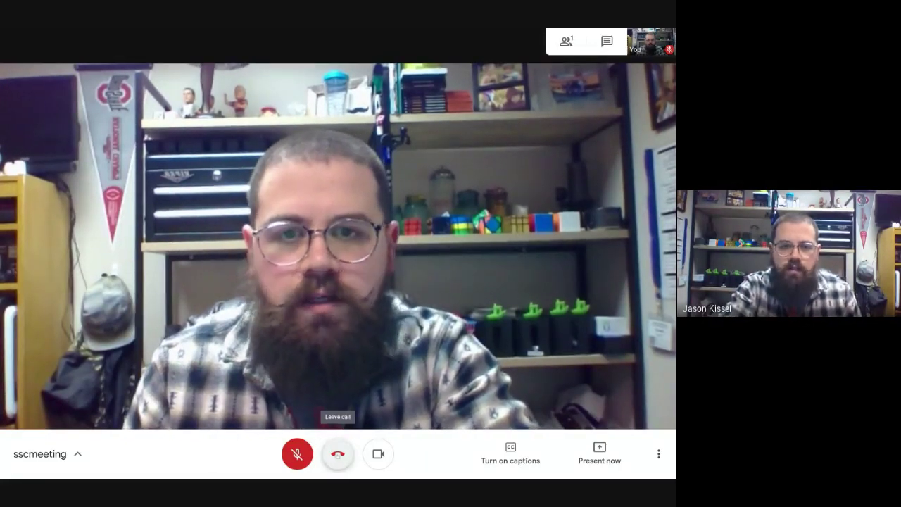
pyautogui.click(338, 454)
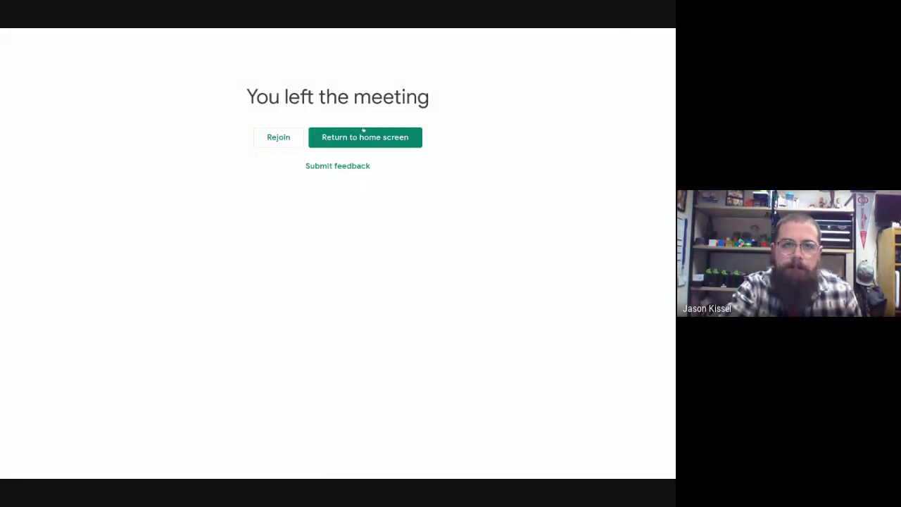
# - Return to the Meet home screen, and switch to the Running Video Sessions meeting in full screen
pyautogui.click(323, 136)
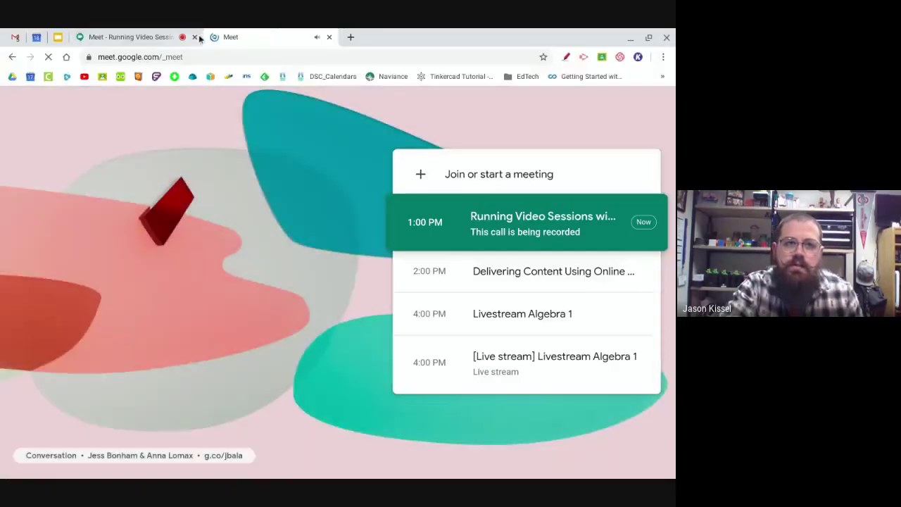
pyautogui.click(148, 32)
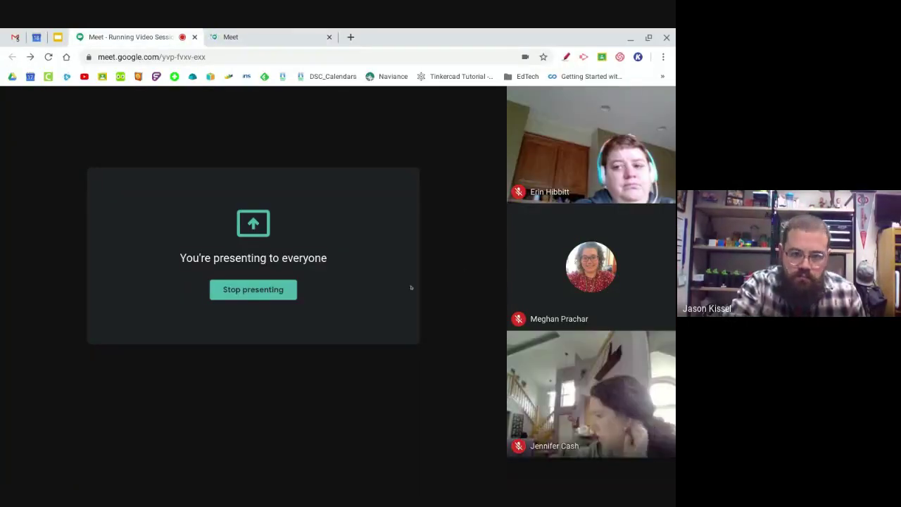
pyautogui.press('F11')
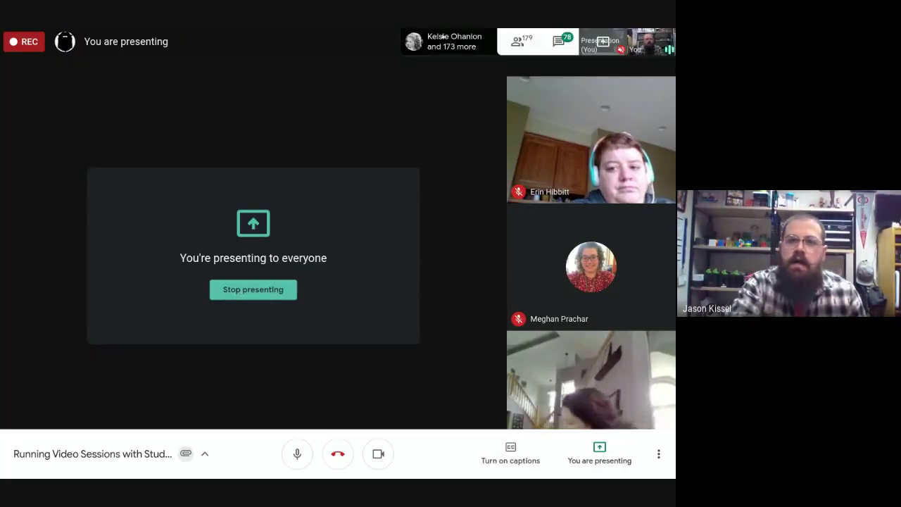
pyautogui.press('F11')
pyautogui.press('F11')
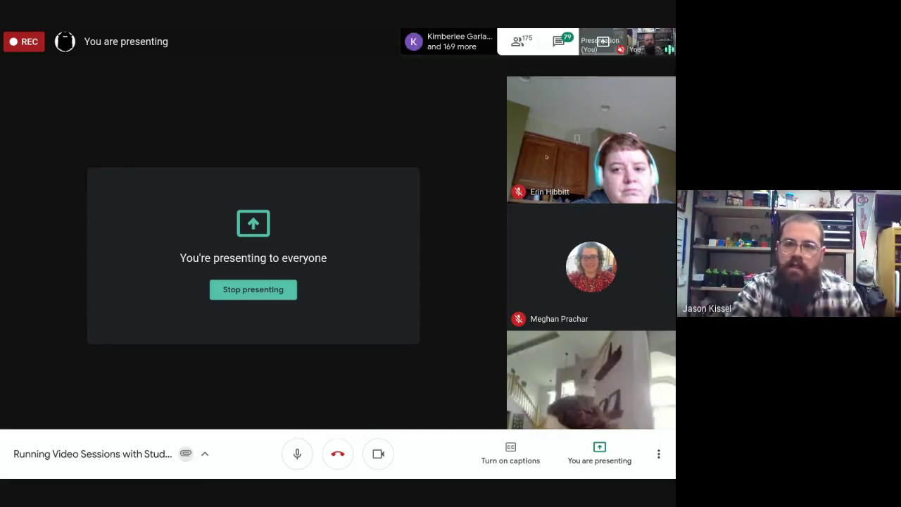
# - Review the meeting's available call layouts without changing the layout, and look over its additional options
pyautogui.moveTo(590, 278)
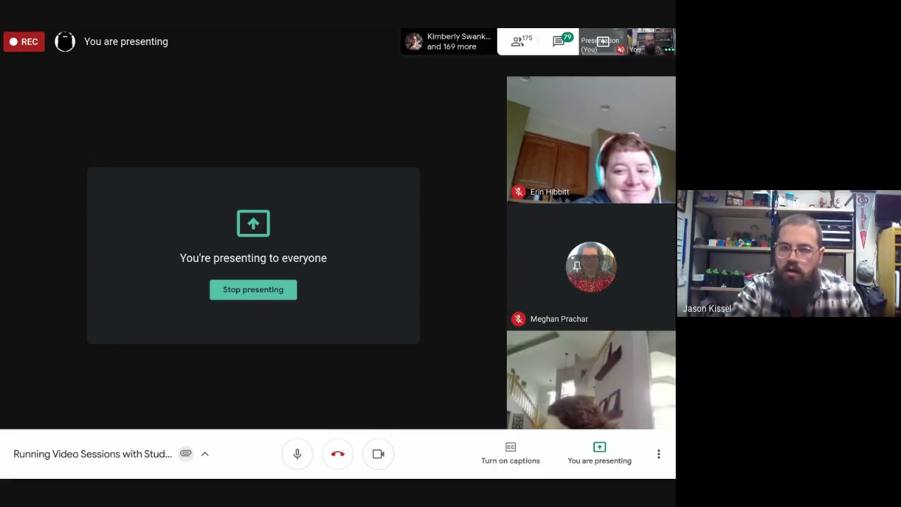
pyautogui.moveTo(591, 141)
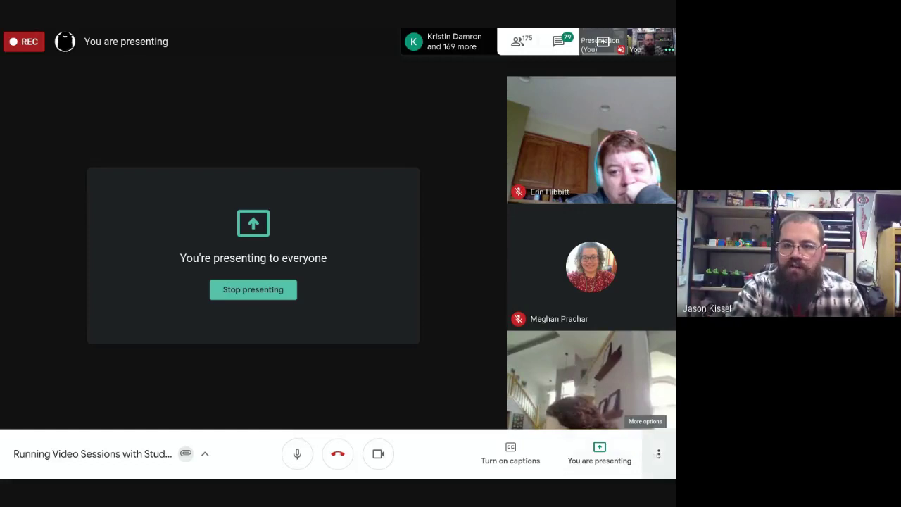
pyautogui.click(658, 453)
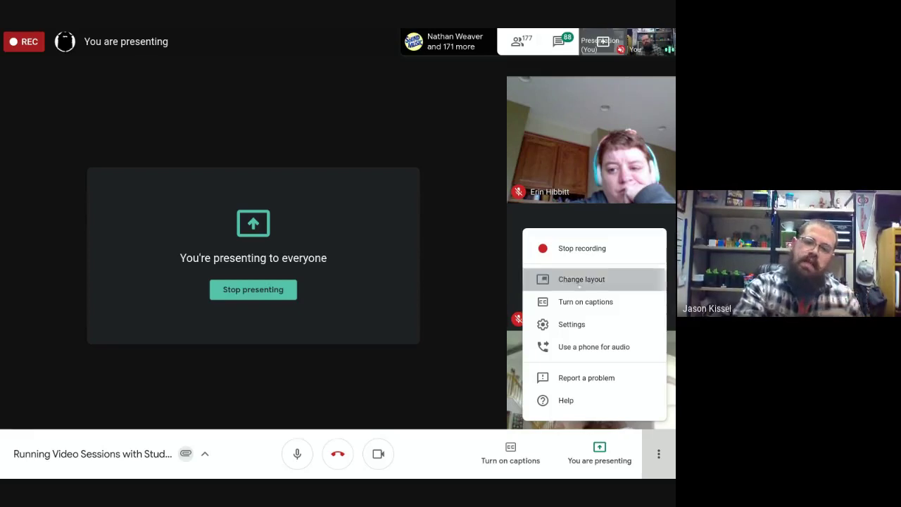
pyautogui.click(580, 281)
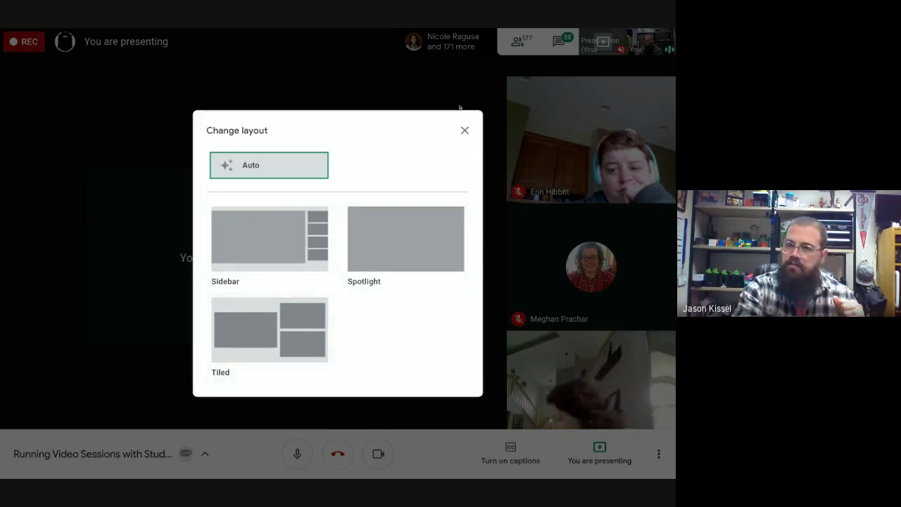
pyautogui.click(465, 131)
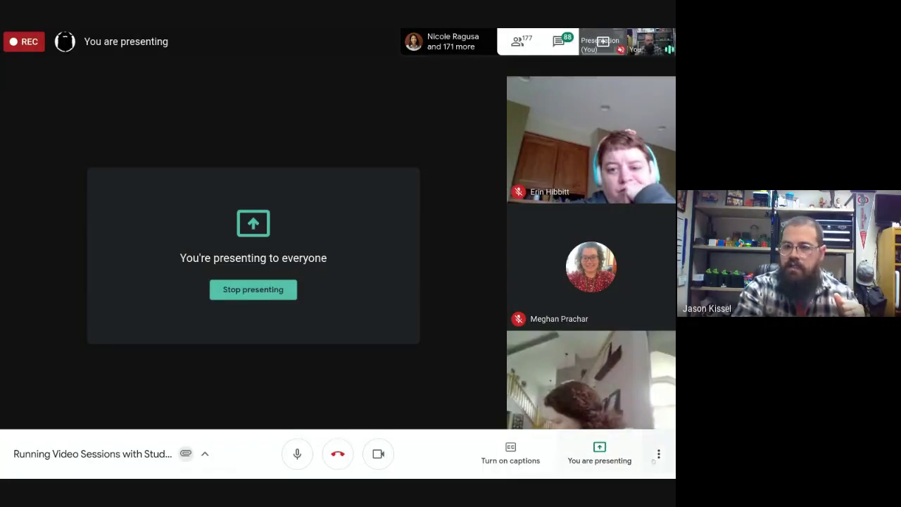
pyautogui.click(658, 454)
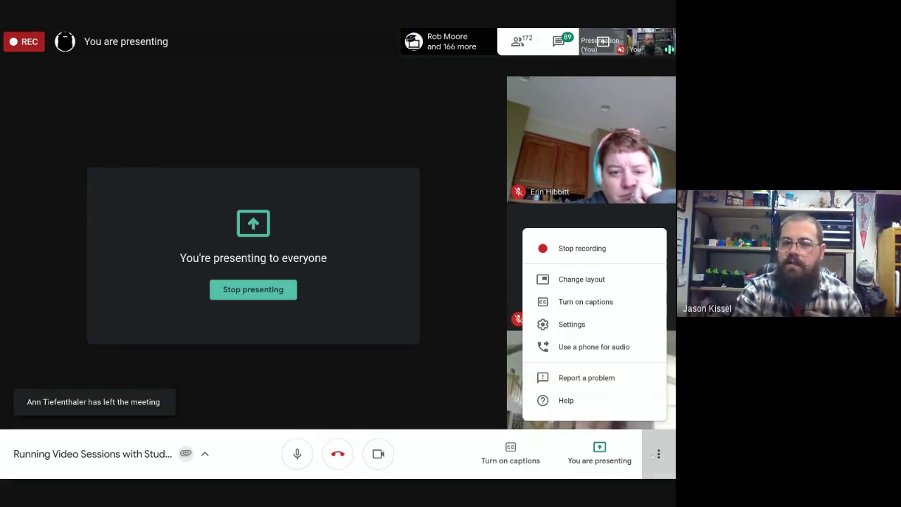
pyautogui.click(655, 454)
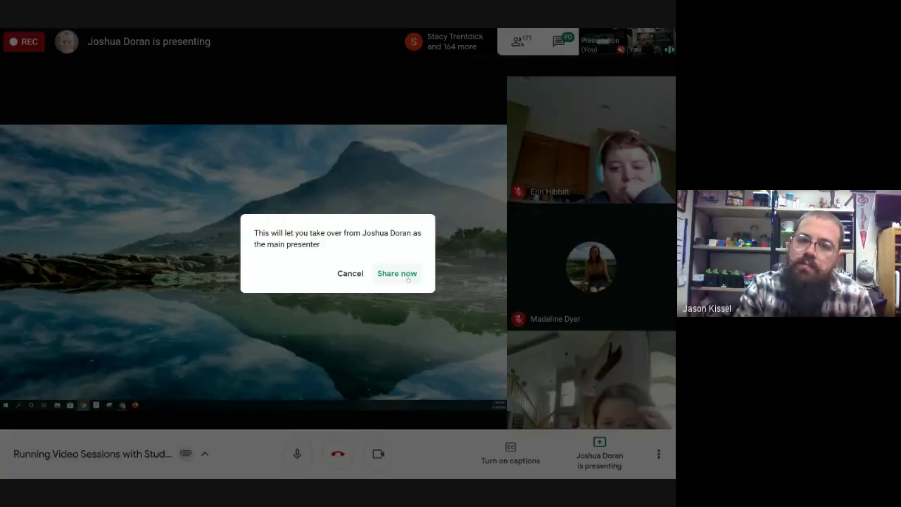
# - Take over as the meeting's main presenter, and check the option for ending the presentation without stopping it
pyautogui.click(402, 272)
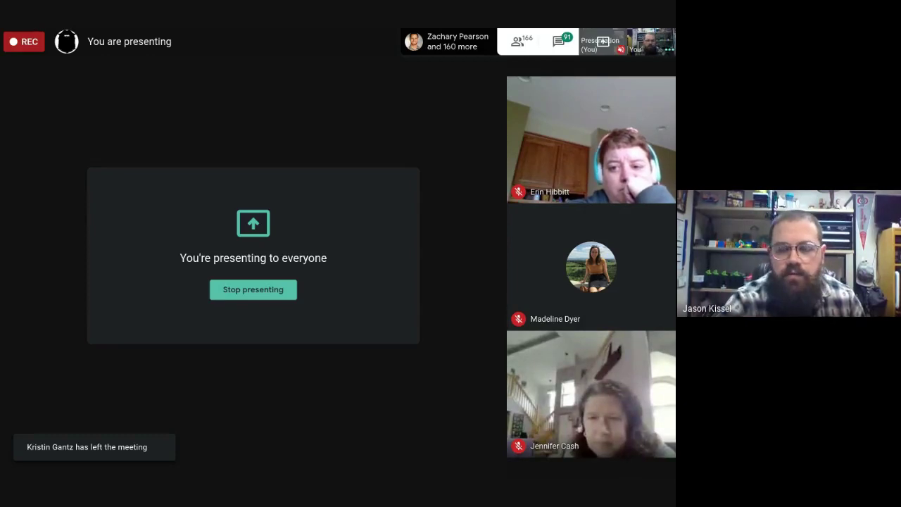
pyautogui.moveTo(487, 477)
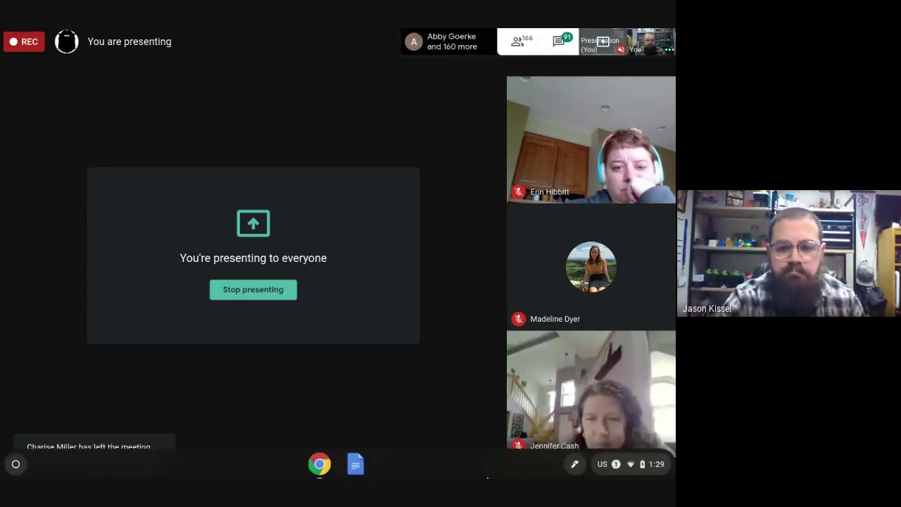
pyautogui.moveTo(491, 398)
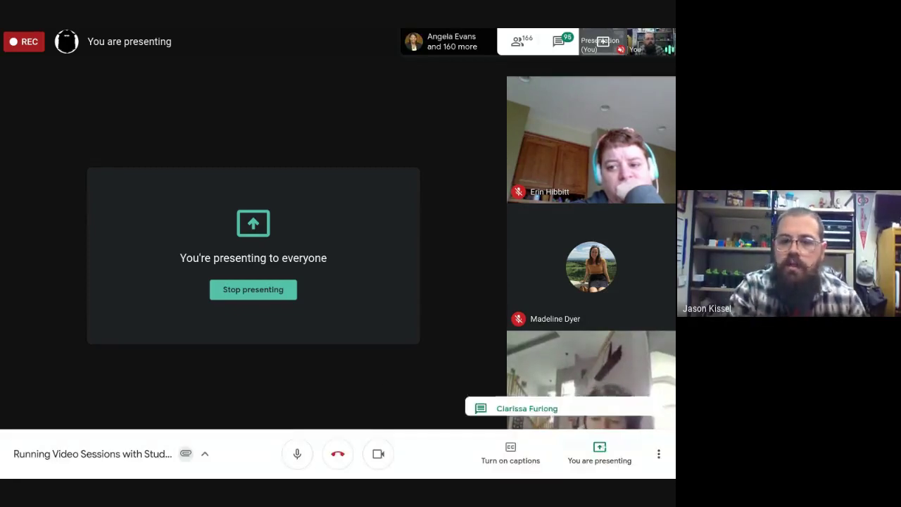
pyautogui.click(594, 454)
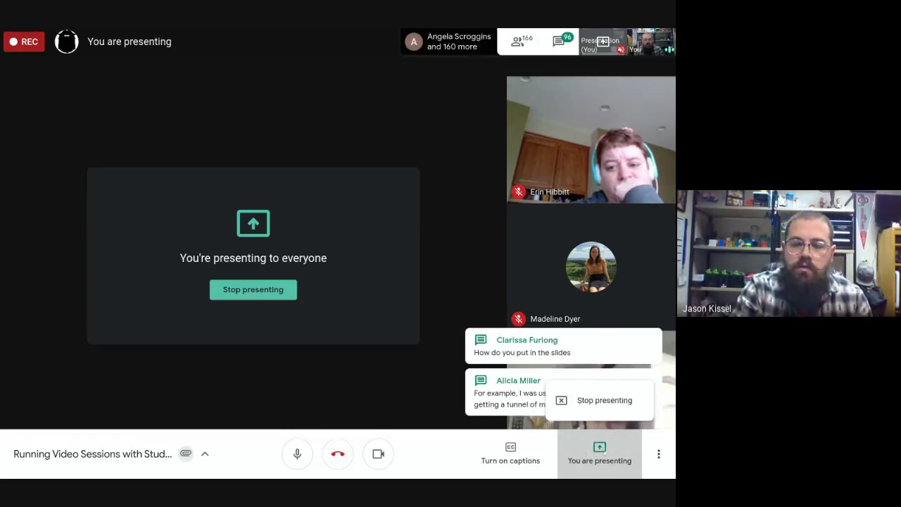
pyautogui.click(604, 454)
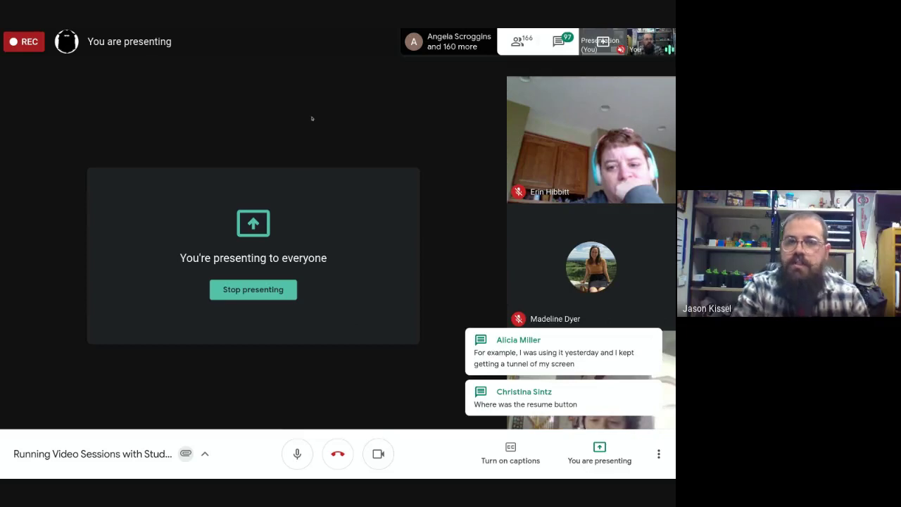
# - Switch to the Webinar Slides Day 2 presentation in Google Slides and show it full screen
pyautogui.moveTo(323, 54)
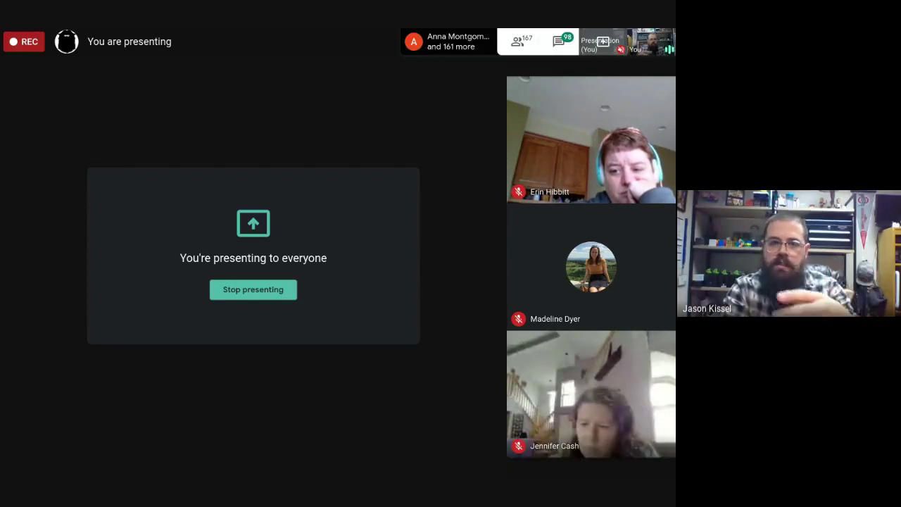
pyautogui.moveTo(308, 30)
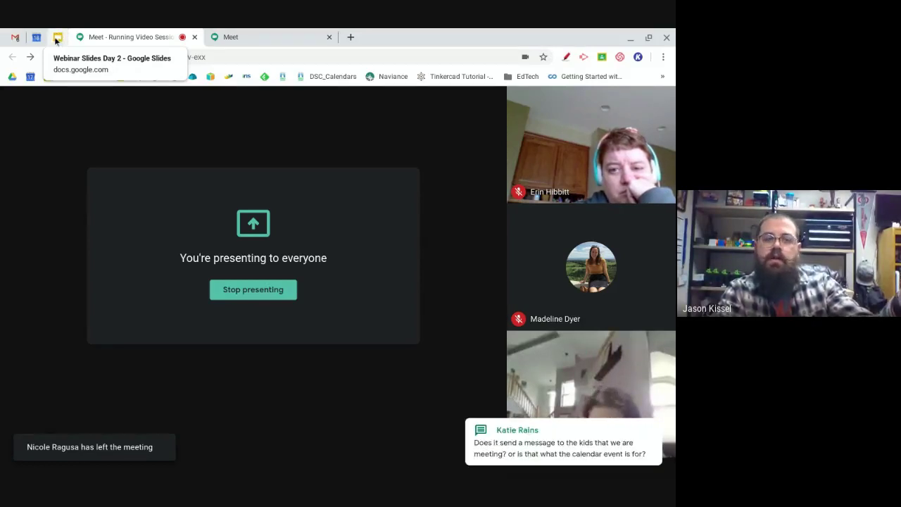
pyautogui.click(57, 39)
pyautogui.press('F11')
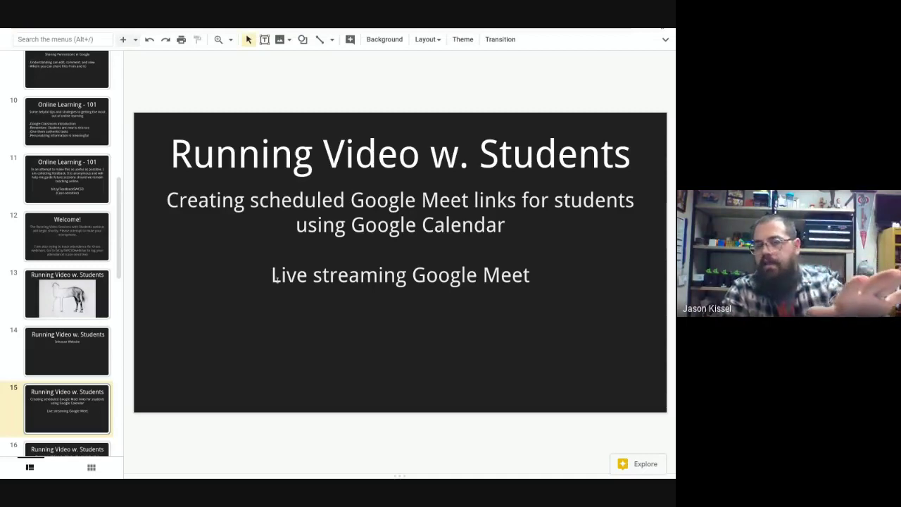
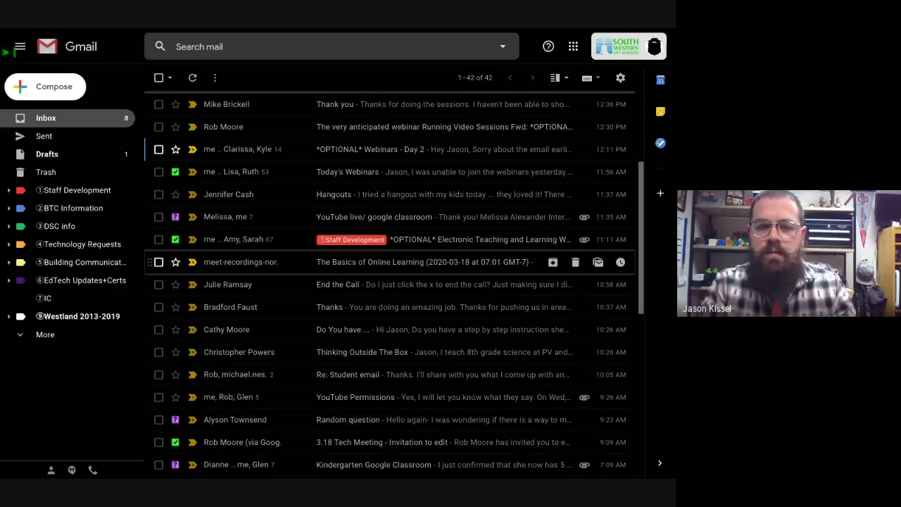
# - Open the recording email for The Basics of Online Learning, read its attached chat transcript to the end, and close the transcript
pyautogui.click(285, 262)
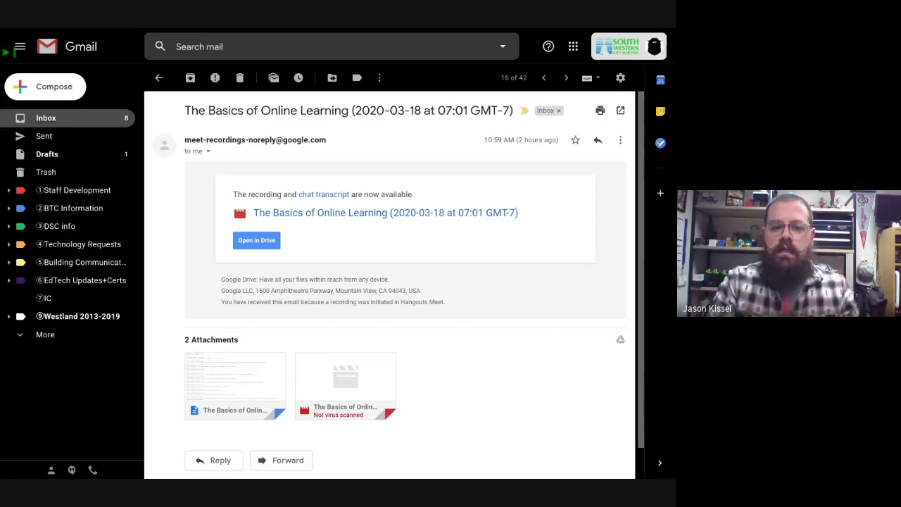
pyautogui.click(220, 363)
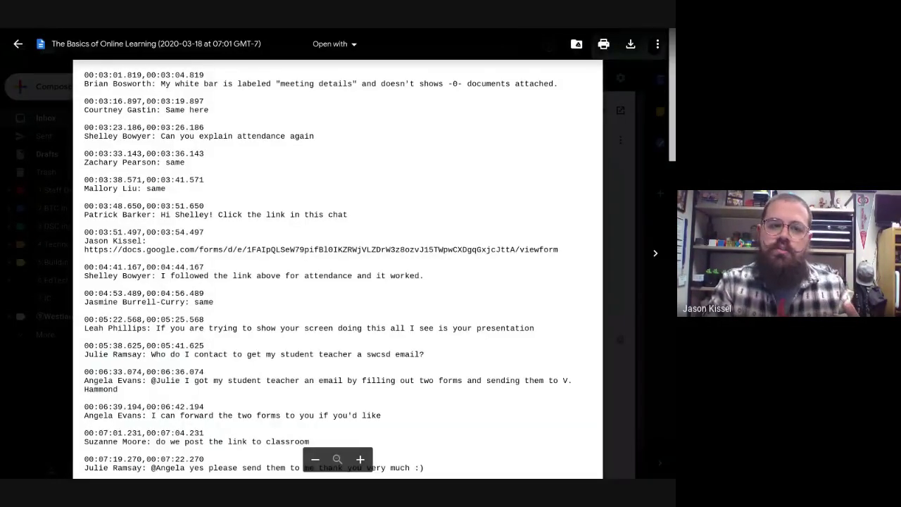
pyautogui.scroll(-3, 219, 363)
pyautogui.scroll(-20, 338, 281)
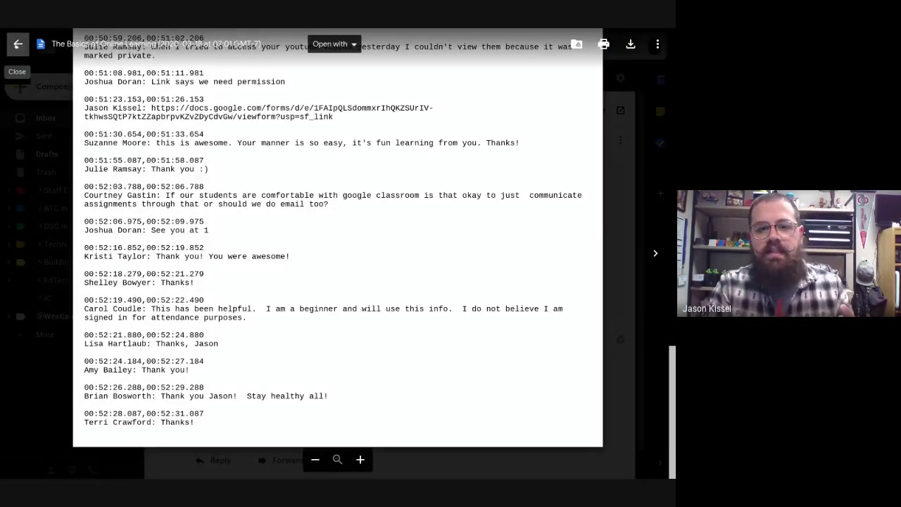
pyautogui.click(17, 44)
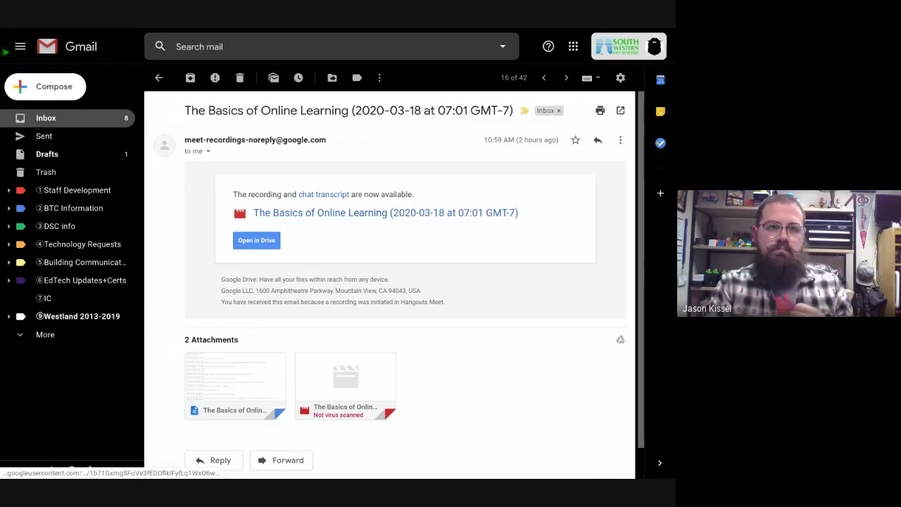
# - Open Google Drive in a new browser tab and go into the Meet Recordings folder
pyautogui.moveTo(297, 32)
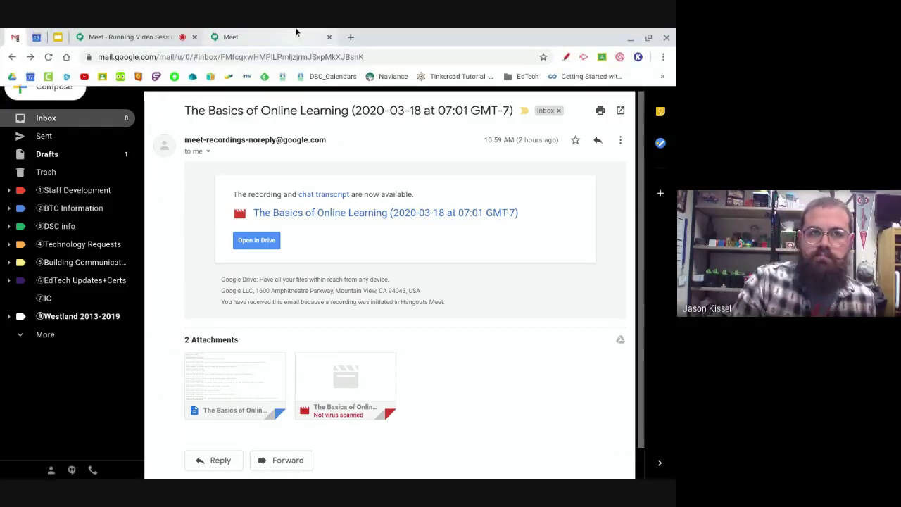
pyautogui.click(350, 36)
pyautogui.write('drive')
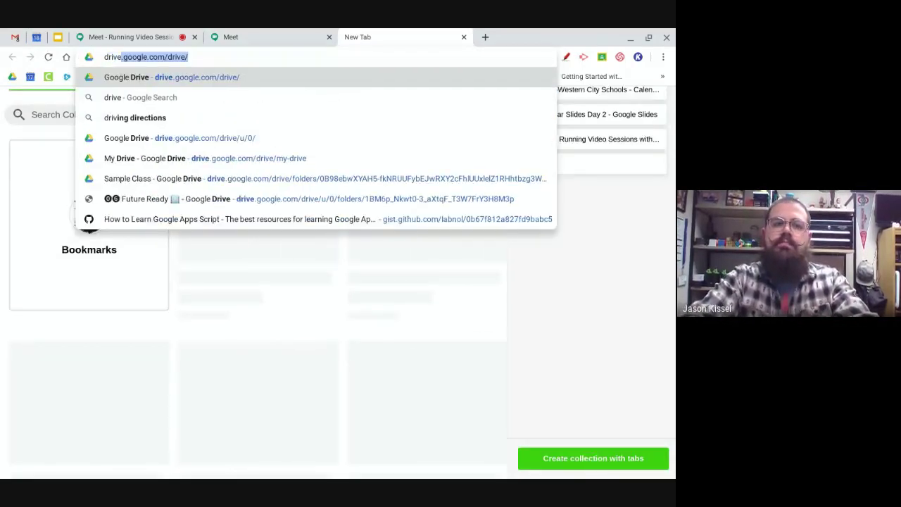
pyautogui.press('Return')
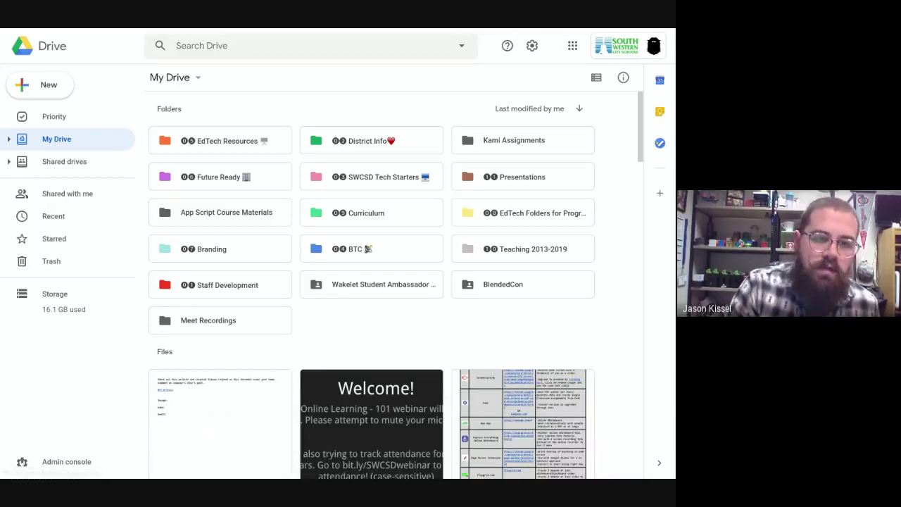
pyautogui.click(195, 325)
pyautogui.doubleClick(199, 320)
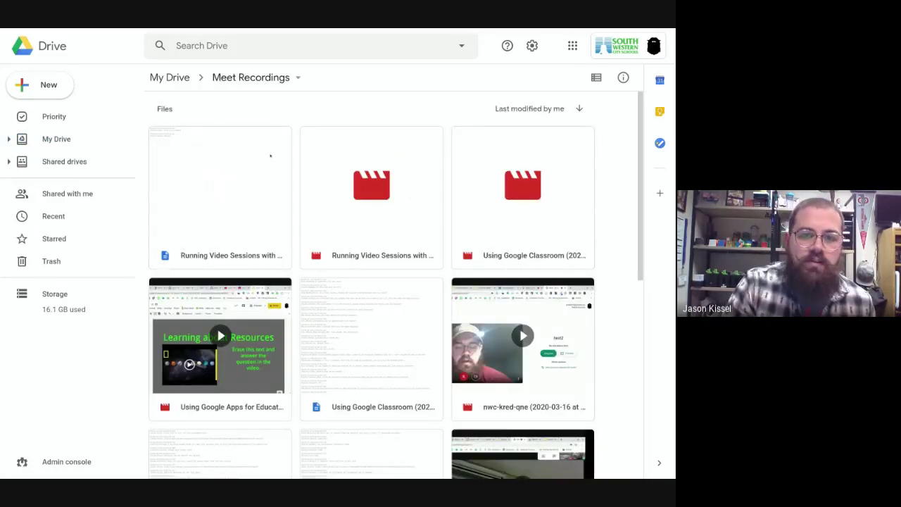
# - Look through the recordings and chat transcripts in the Meet Recordings folder, and return to My Drive
pyautogui.scroll(-5, 270, 156)
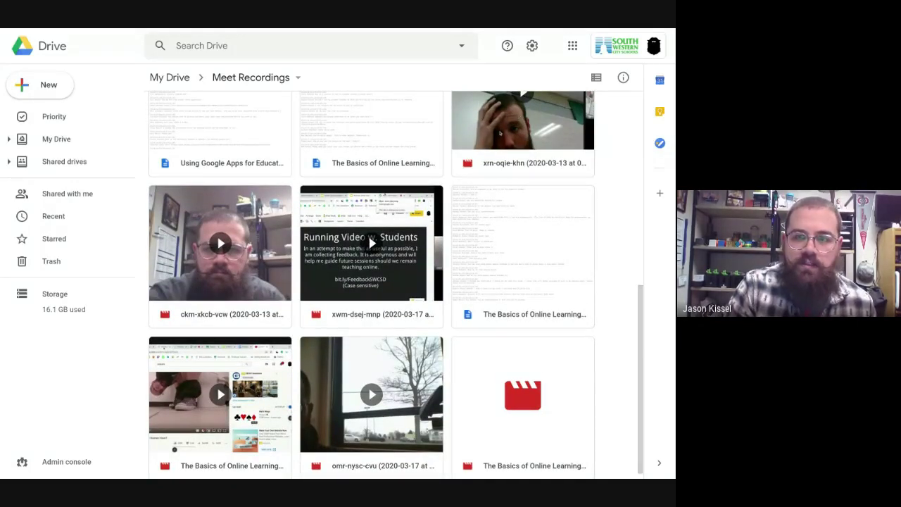
pyautogui.scroll(-1, 394, 285)
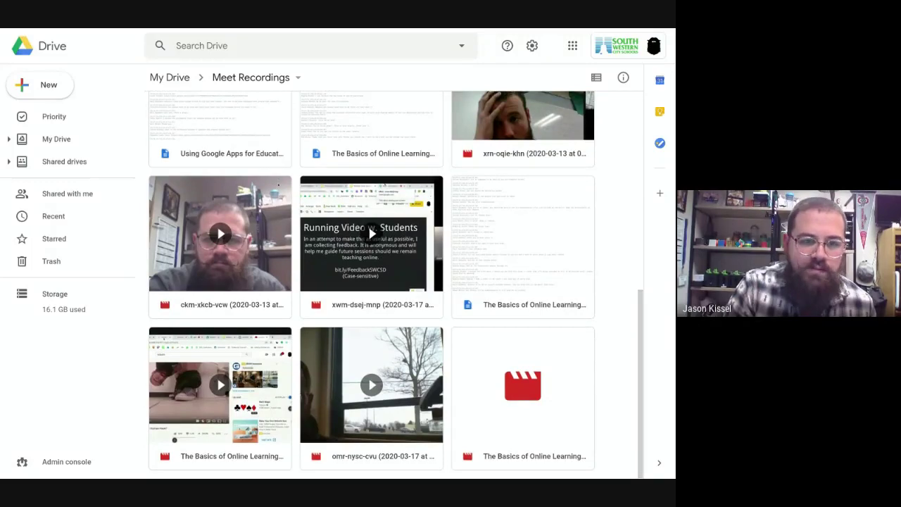
pyautogui.scroll(3, 371, 285)
pyautogui.scroll(3, 339, 190)
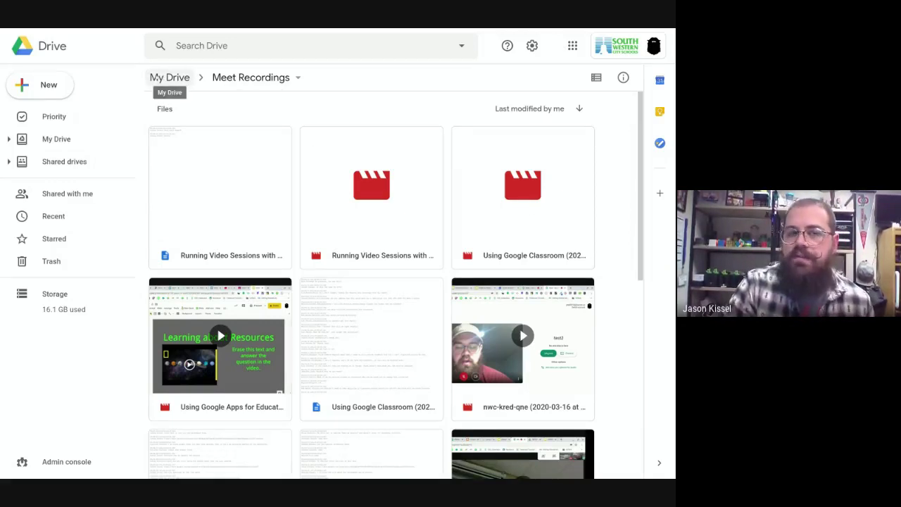
pyautogui.click(159, 78)
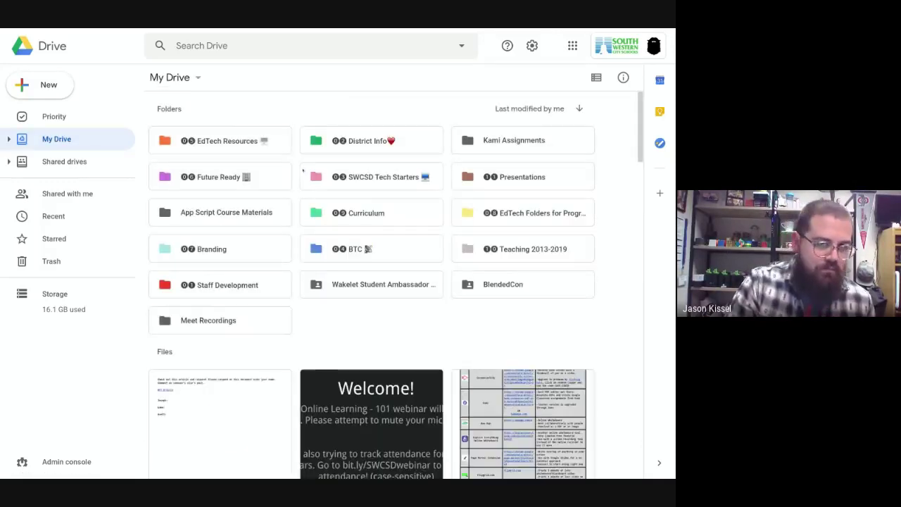
pyautogui.moveTo(337, 31)
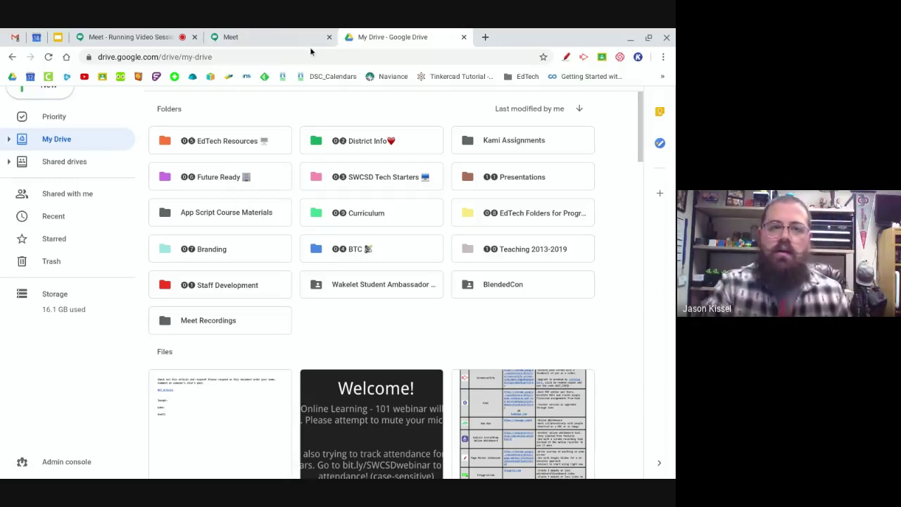
pyautogui.hotkey('ctrl', 'l')
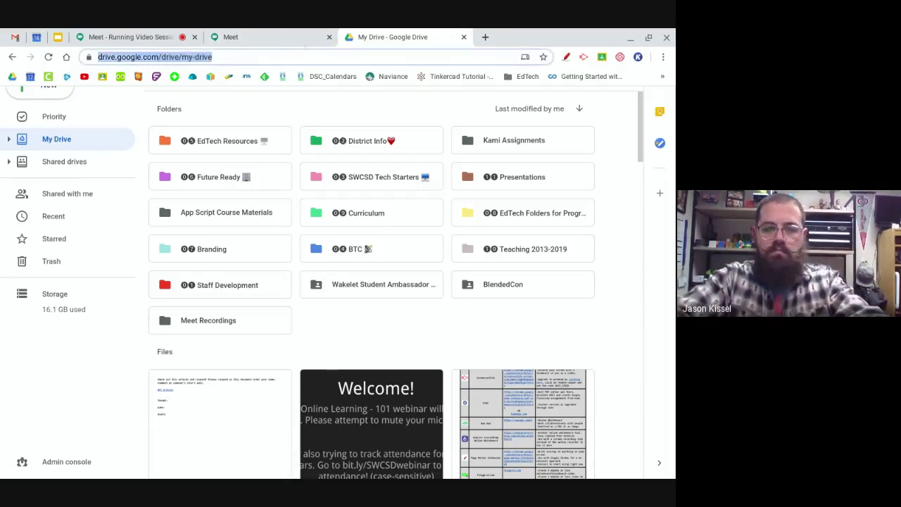
pyautogui.write('youtube')
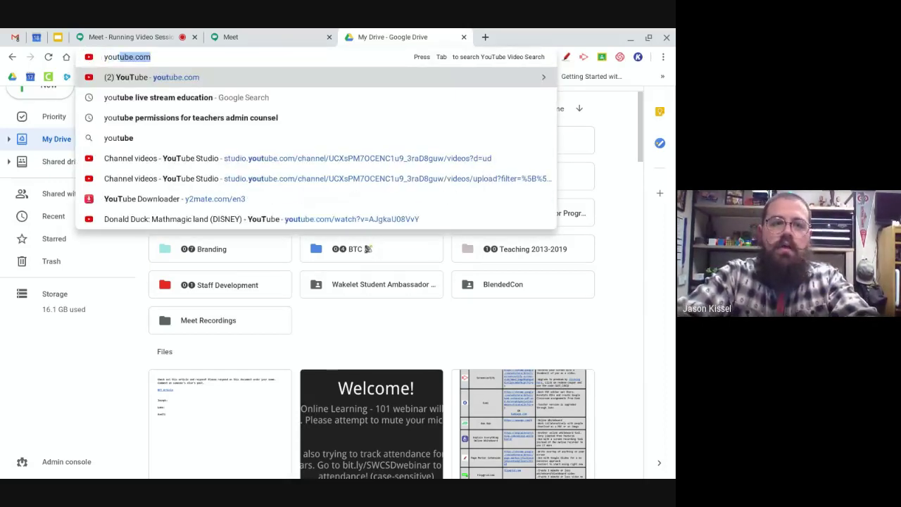
pyautogui.press('Delete')
pyautogui.press('BackSpace')
pyautogui.press('BackSpace')
pyautogui.press('BackSpace')
pyautogui.press('BackSpace')
pyautogui.press('BackSpace')
pyautogui.press('BackSpace')
pyautogui.press('BackSpace')
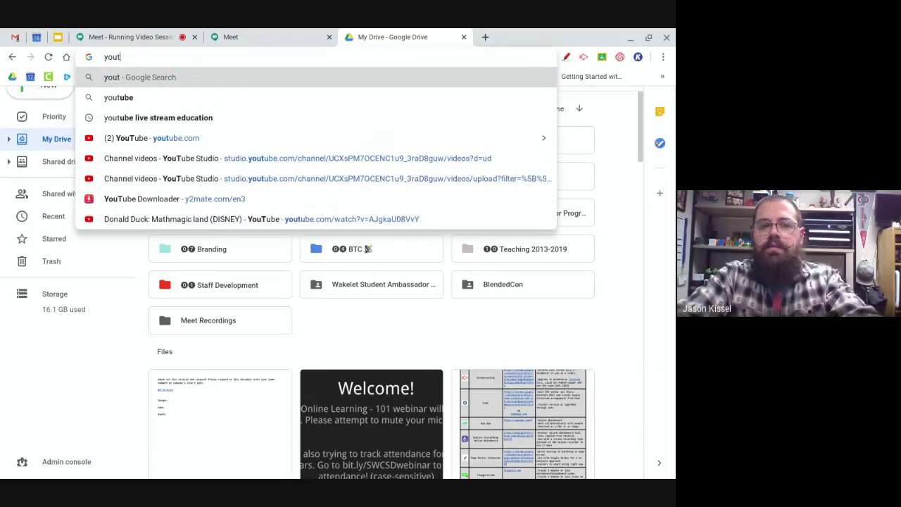
pyautogui.press('Escape')
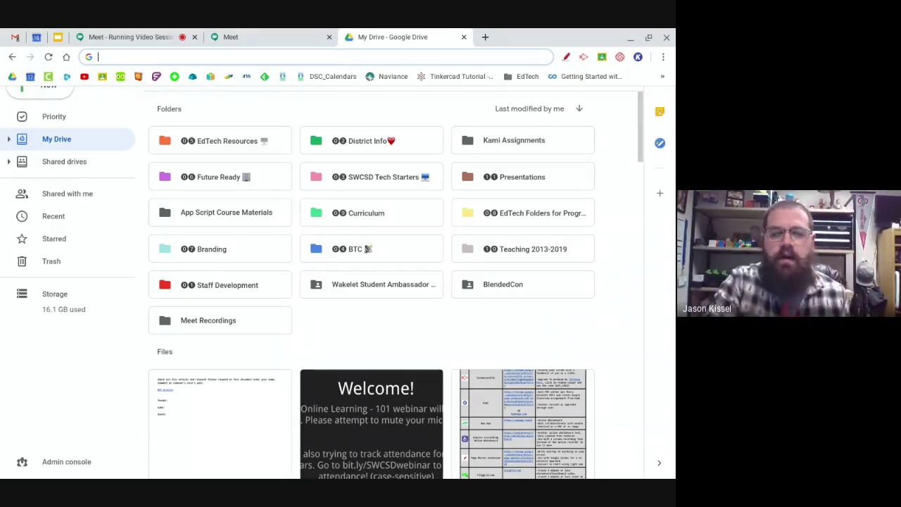
# - Open the Meet Recordings folder and show the sharing options for the Running Video Sessions with Students recording
pyautogui.press('F11')
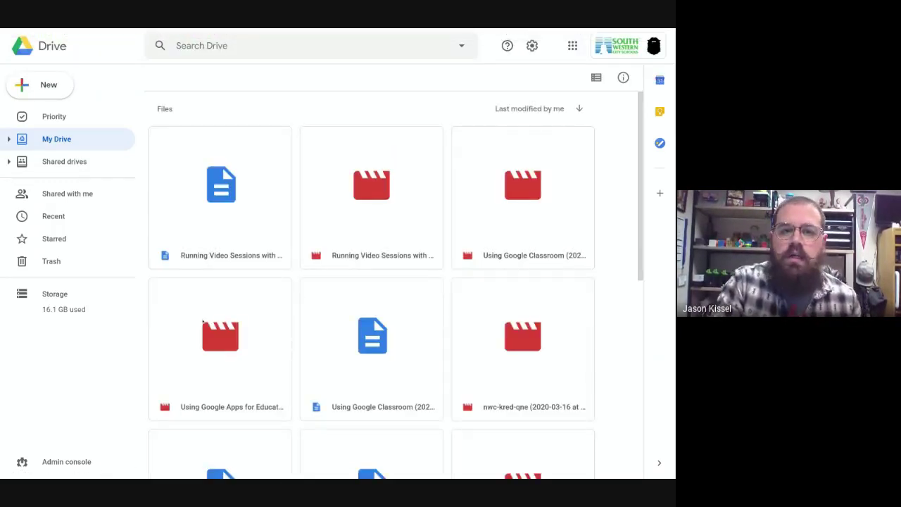
pyautogui.click(337, 186)
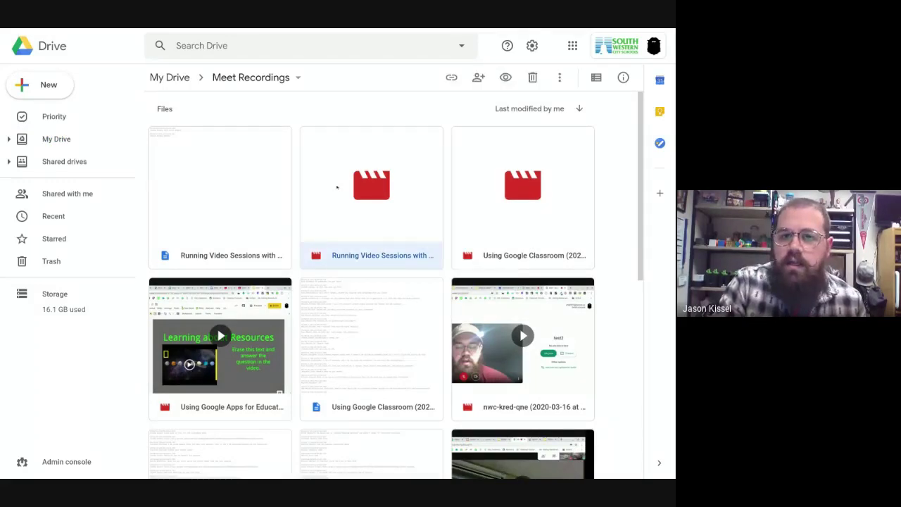
pyautogui.rightClick(337, 186)
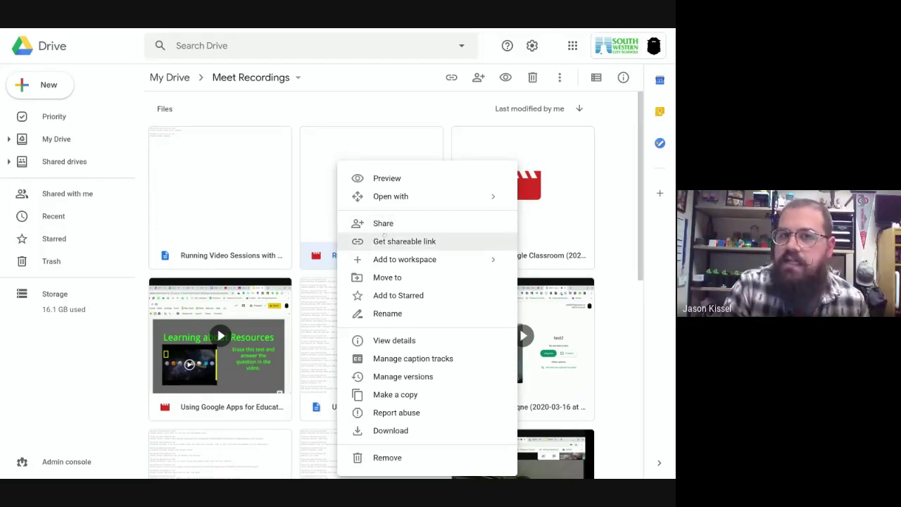
pyautogui.click(430, 105)
pyautogui.moveTo(445, 31)
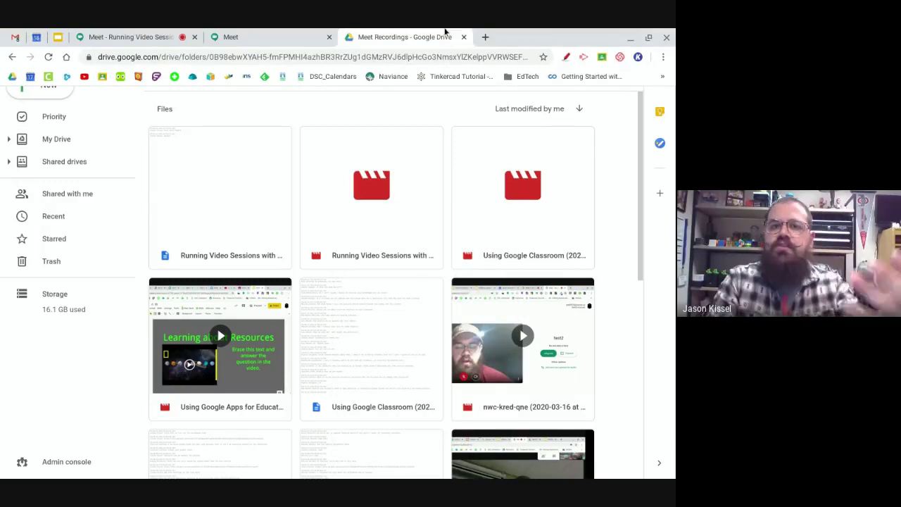
# - Open Google Classroom in a new browser tab and go into Sample Class
pyautogui.click(485, 37)
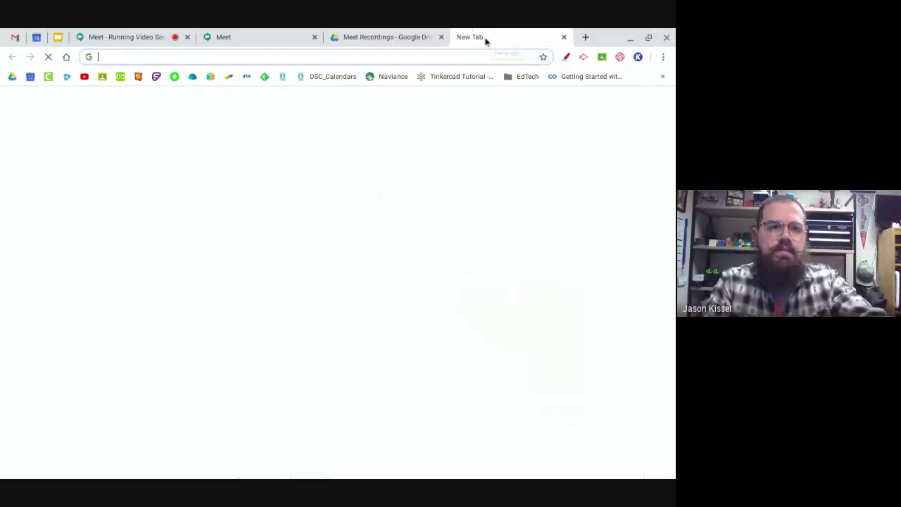
pyautogui.click(103, 76)
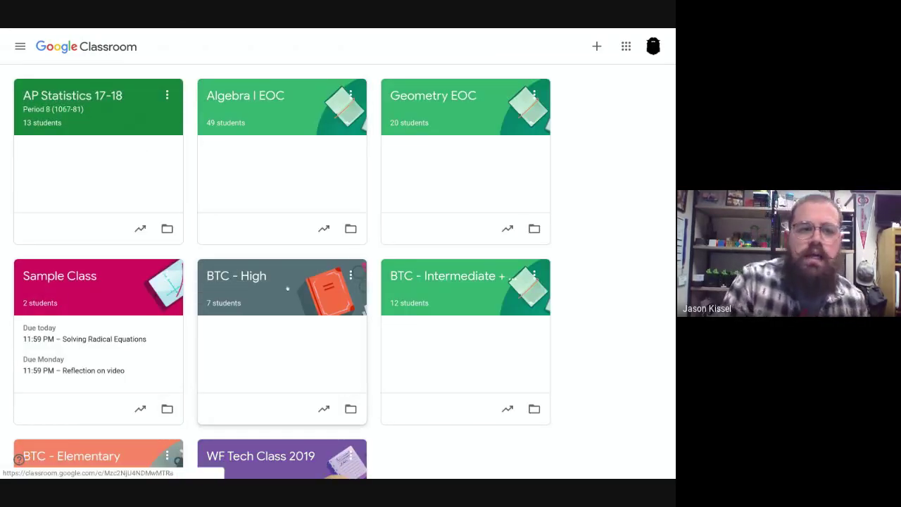
pyautogui.click(43, 276)
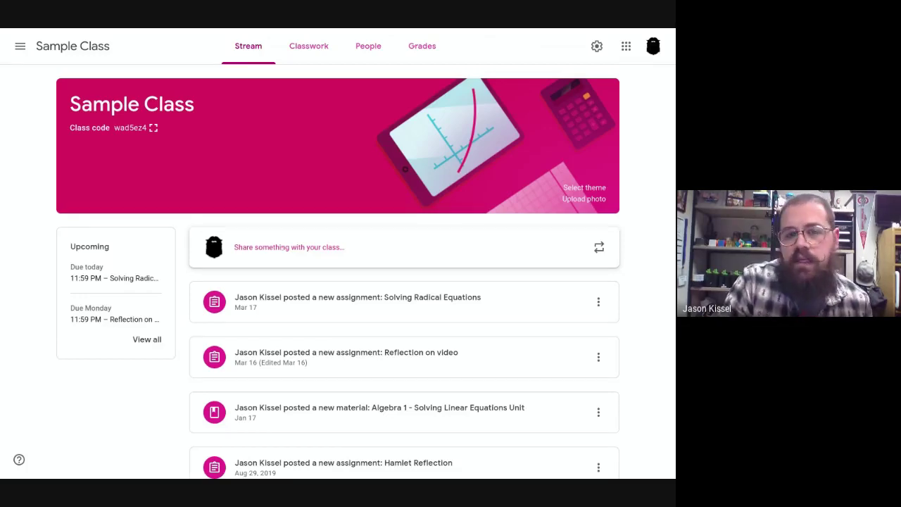
# - Start a class announcement to view its attachment sources, including Google Drive, and close the Classroom tab without posting
pyautogui.click(281, 247)
pyautogui.click(227, 396)
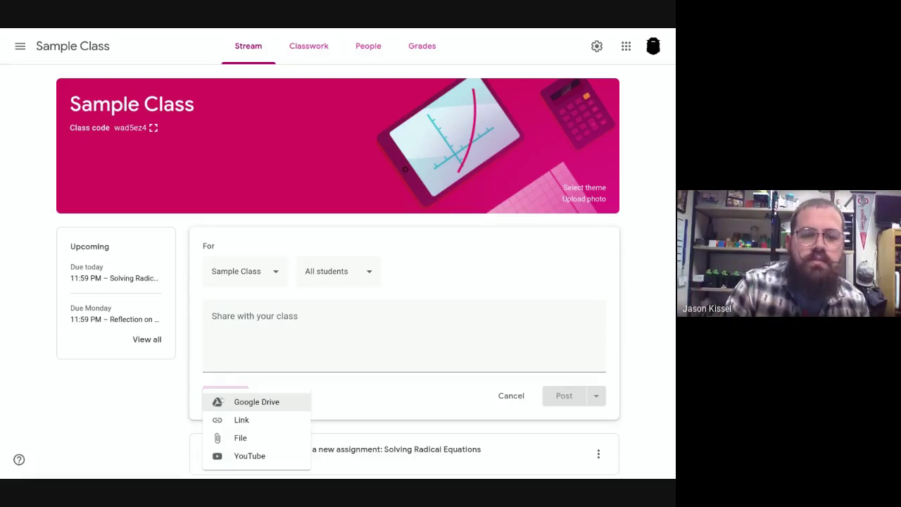
pyautogui.click(167, 410)
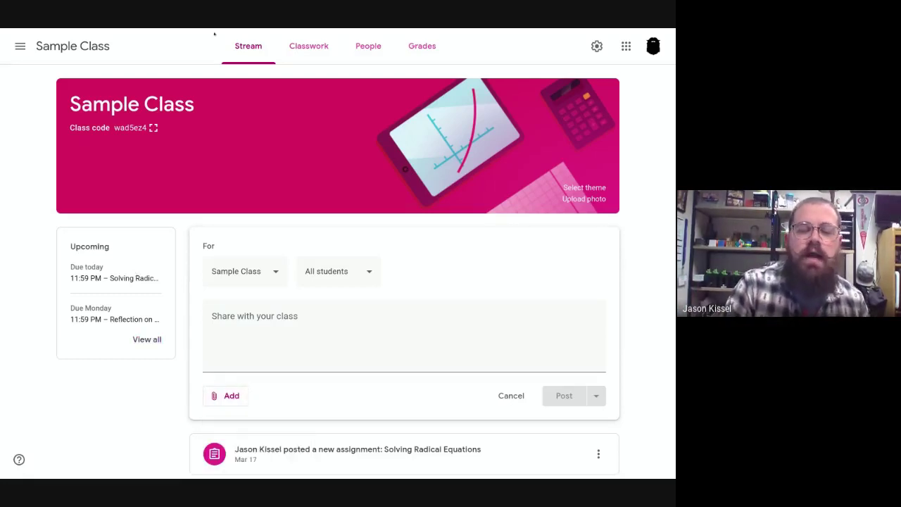
pyautogui.moveTo(214, 30)
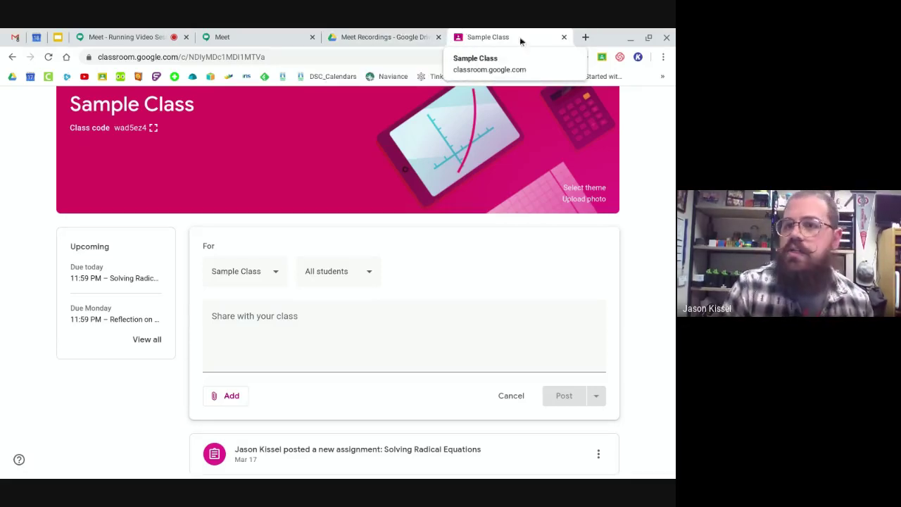
pyautogui.click(564, 37)
# - Go to youtube.com in the Drive tab and show the browser window out of full screen
pyautogui.click(307, 57)
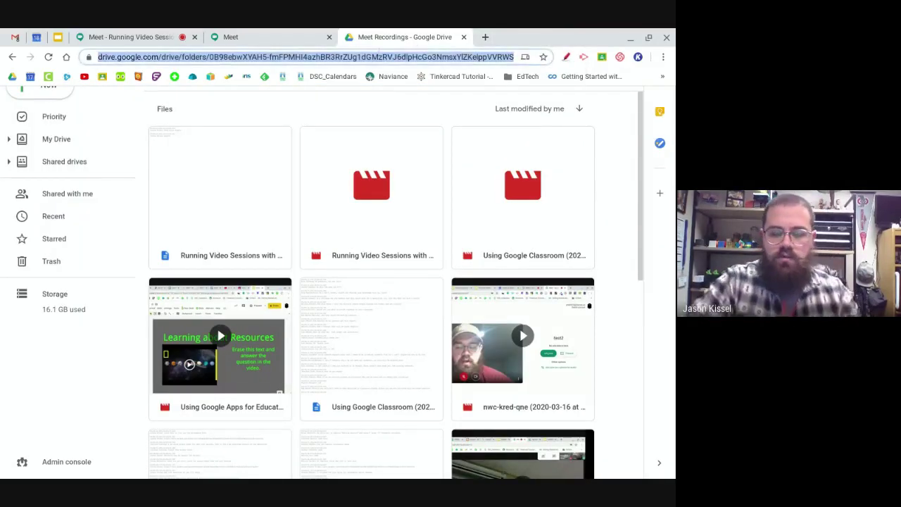
pyautogui.write('youtube.com')
pyautogui.press('Return')
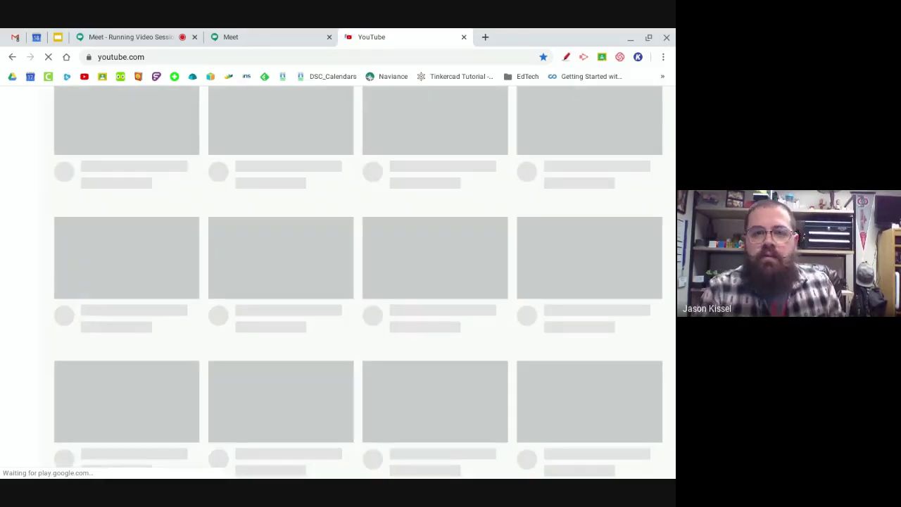
pyautogui.press('F11')
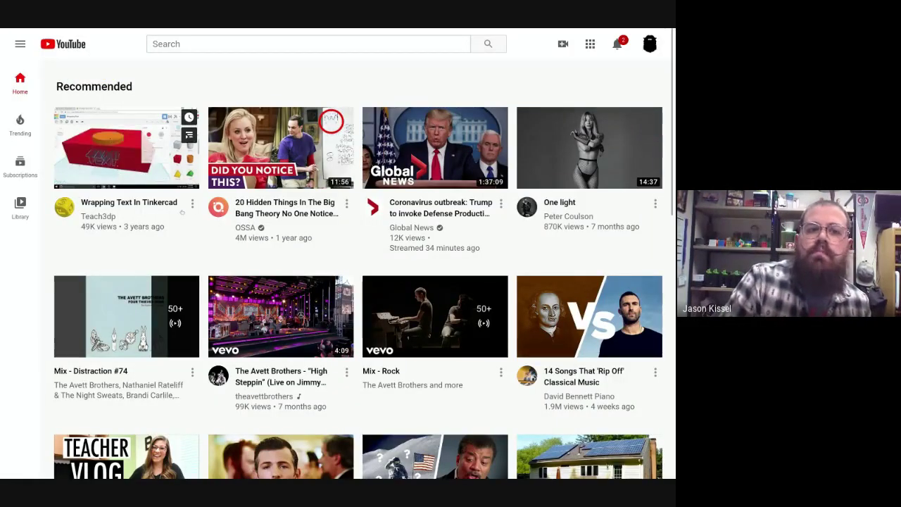
pyautogui.moveTo(665, 29)
pyautogui.click(665, 57)
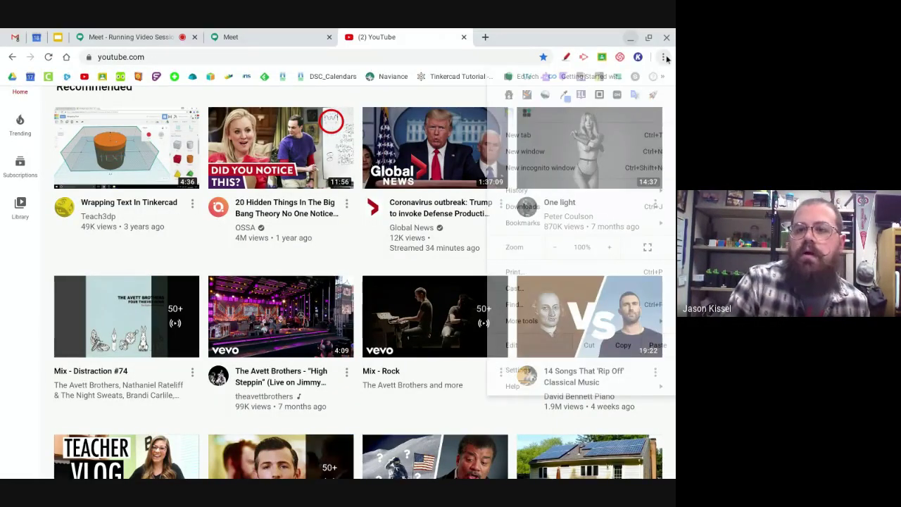
pyautogui.click(647, 247)
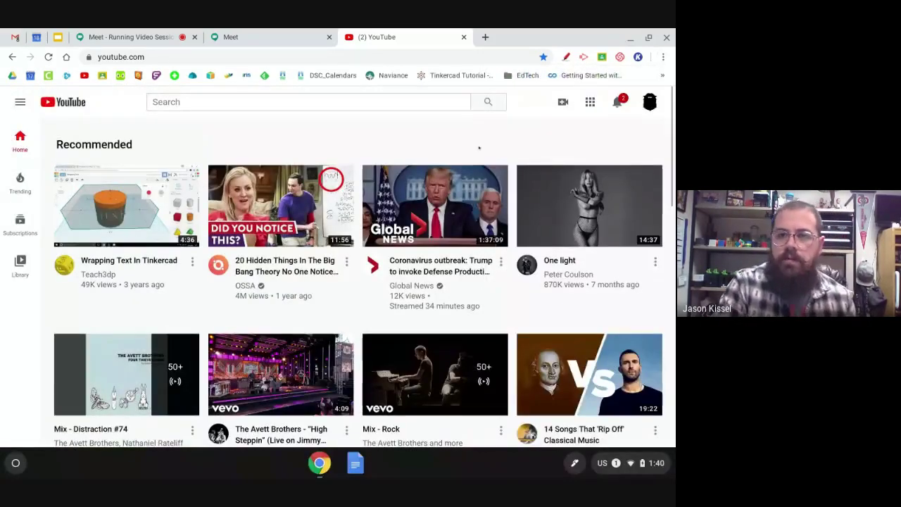
# - Stop YouTube from recommending the channel behind the One light video
pyautogui.scroll(-1, 589, 204)
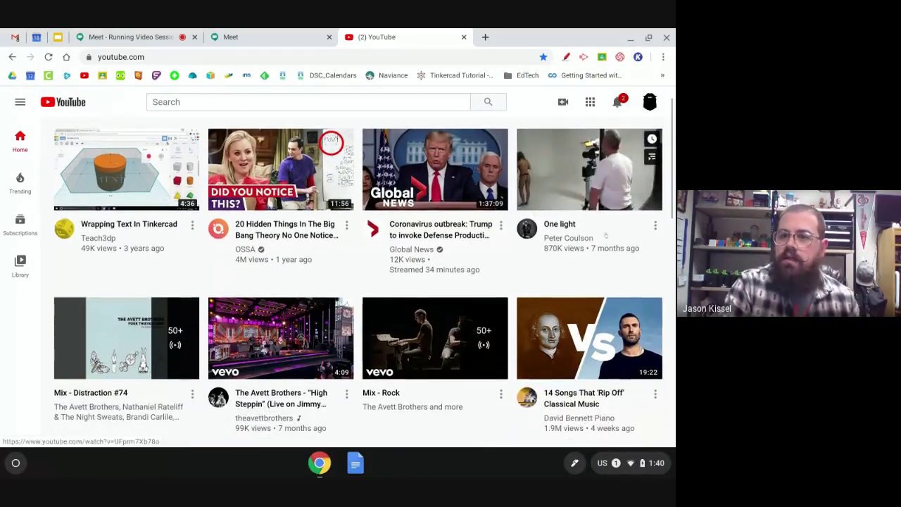
pyautogui.click(654, 225)
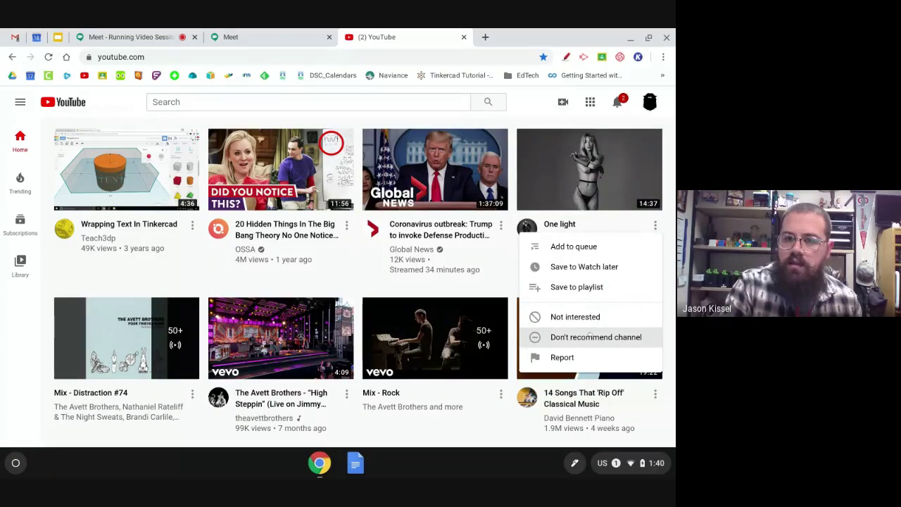
pyautogui.click(589, 337)
pyautogui.scroll(1, 408, 160)
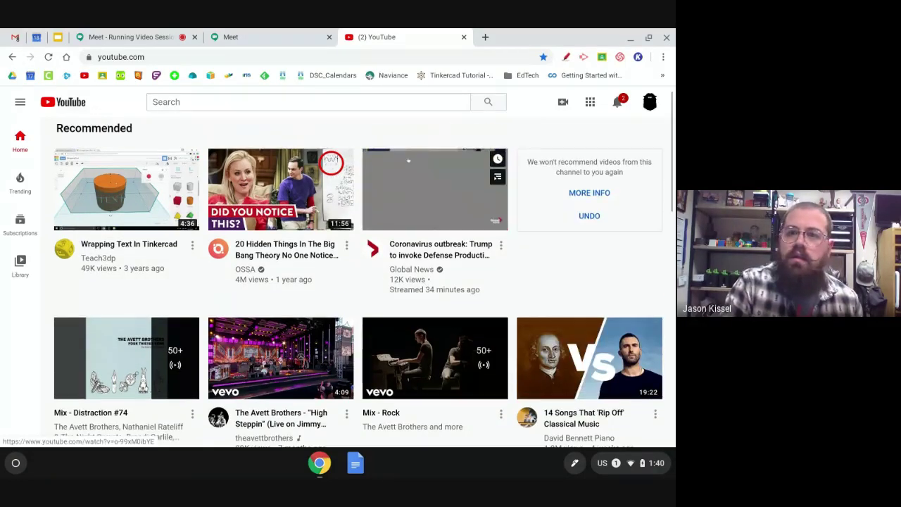
pyautogui.scroll(1, 408, 161)
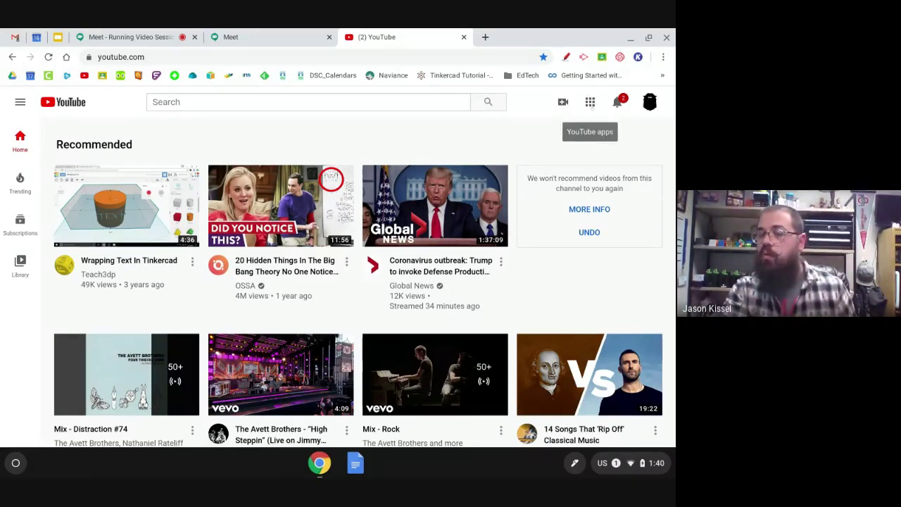
# - Look at the options for creating a video or going live, and open your own YouTube channel page
pyautogui.click(564, 102)
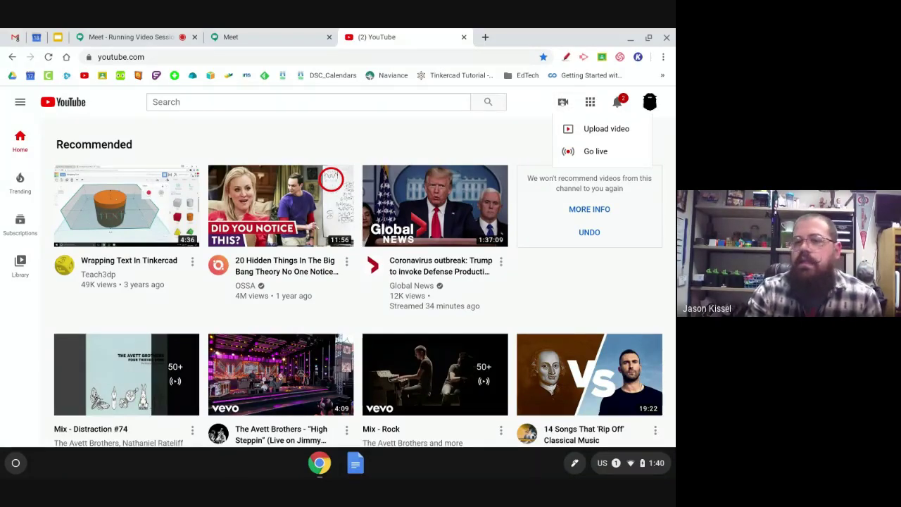
pyautogui.click(563, 101)
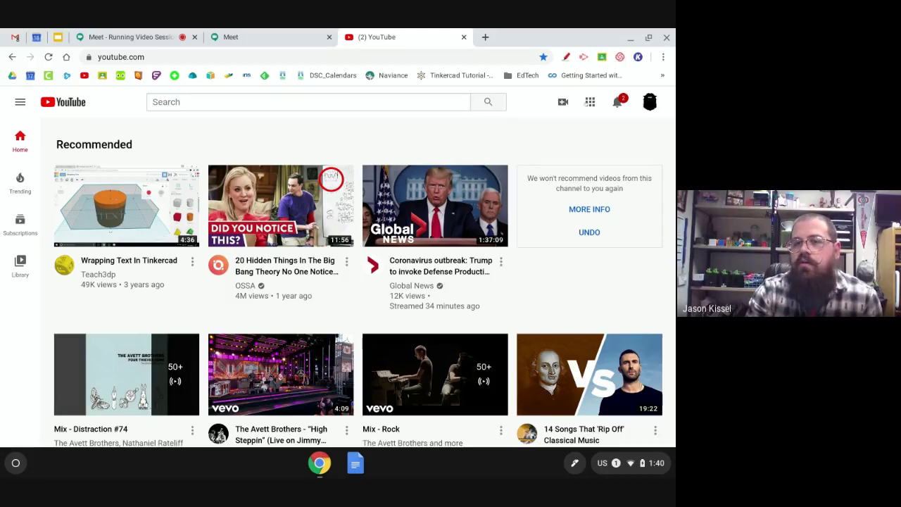
pyautogui.click(649, 101)
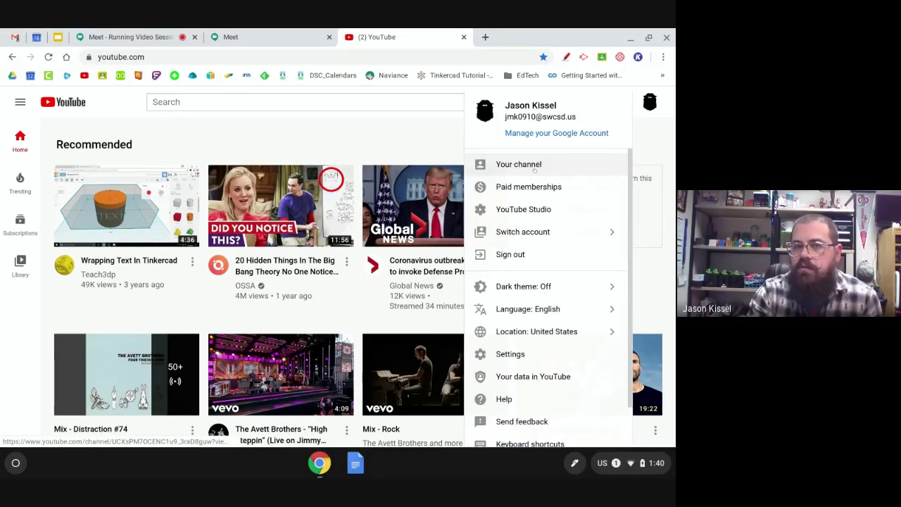
pyautogui.click(534, 168)
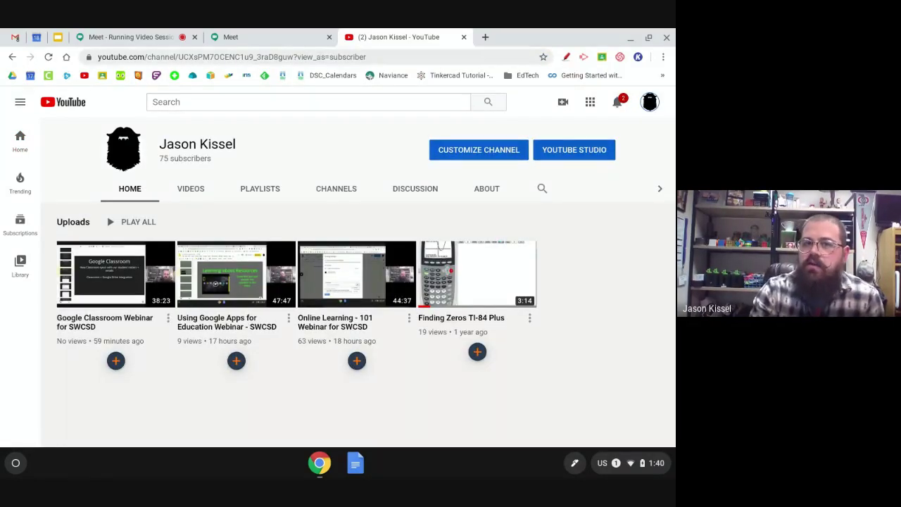
pyautogui.click(281, 56)
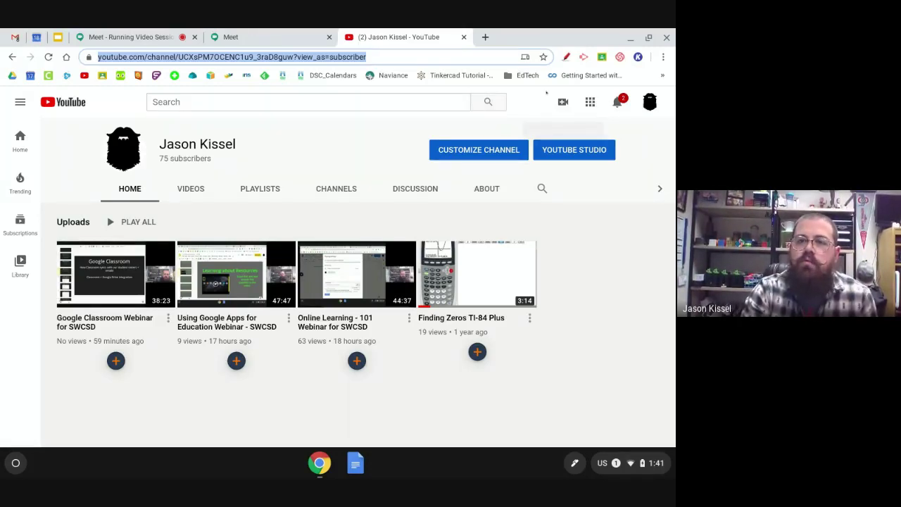
# - Start a new YouTube video upload and browse My Drive to the Meet Recordings folder for the source file
pyautogui.click(556, 103)
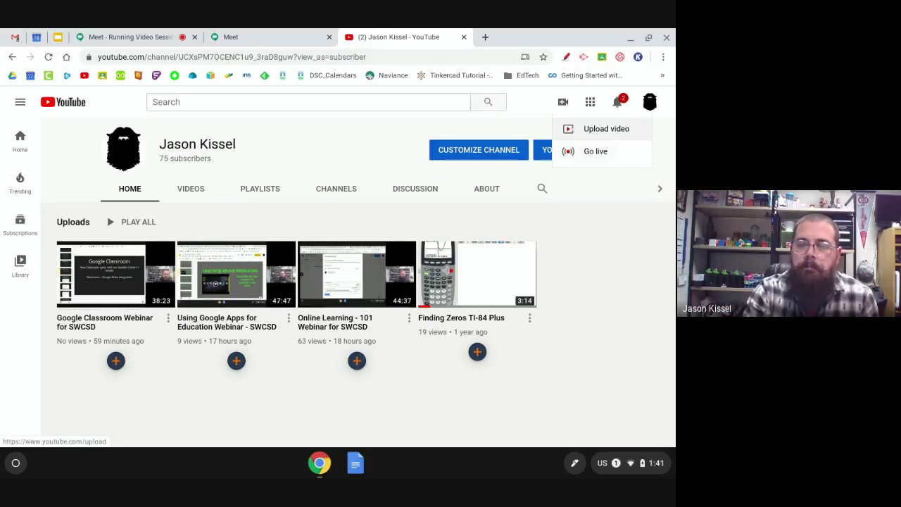
pyautogui.click(586, 133)
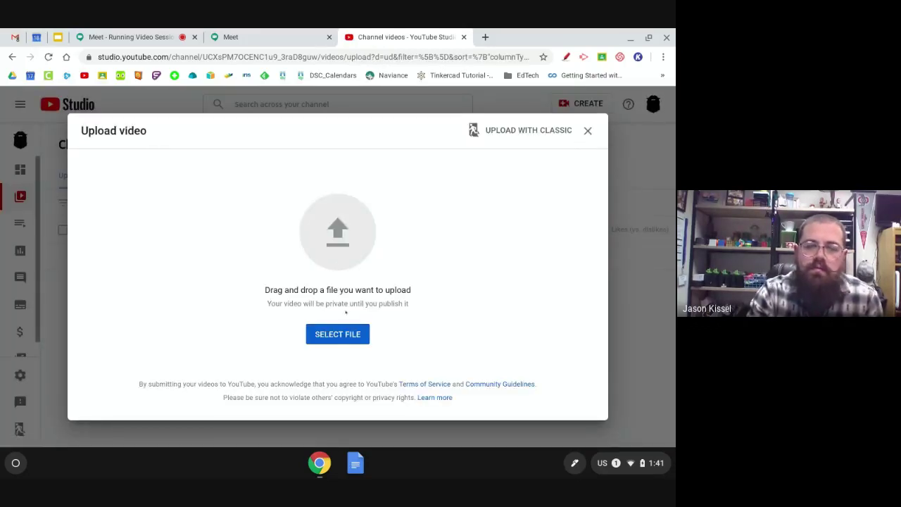
pyautogui.click(340, 328)
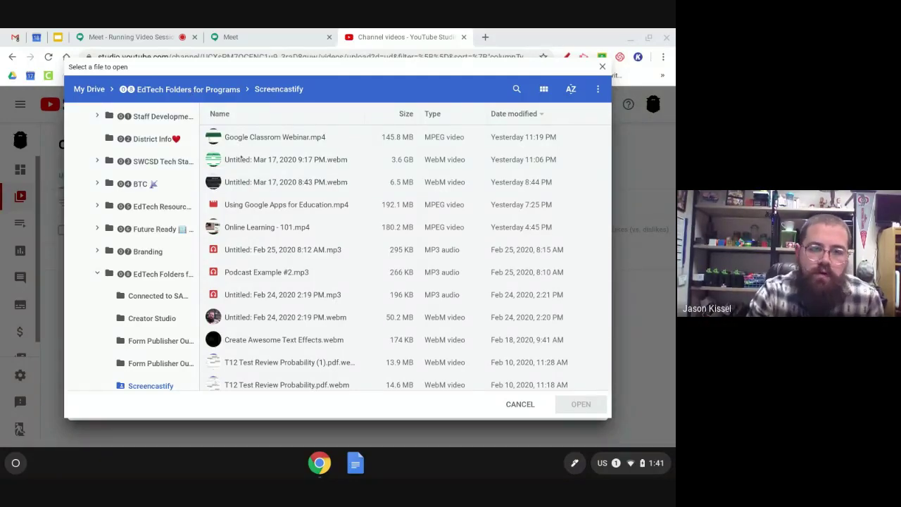
pyautogui.click(97, 273)
pyautogui.scroll(2, 134, 213)
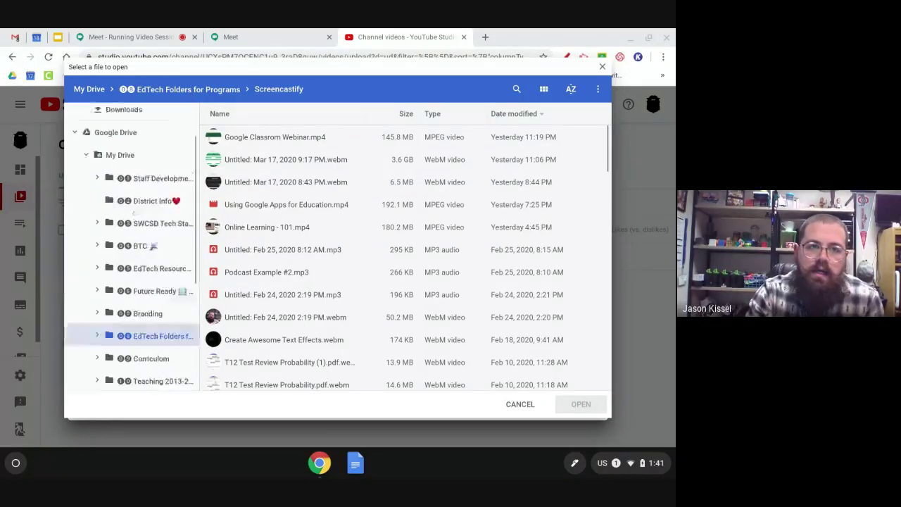
pyautogui.scroll(-6, 133, 212)
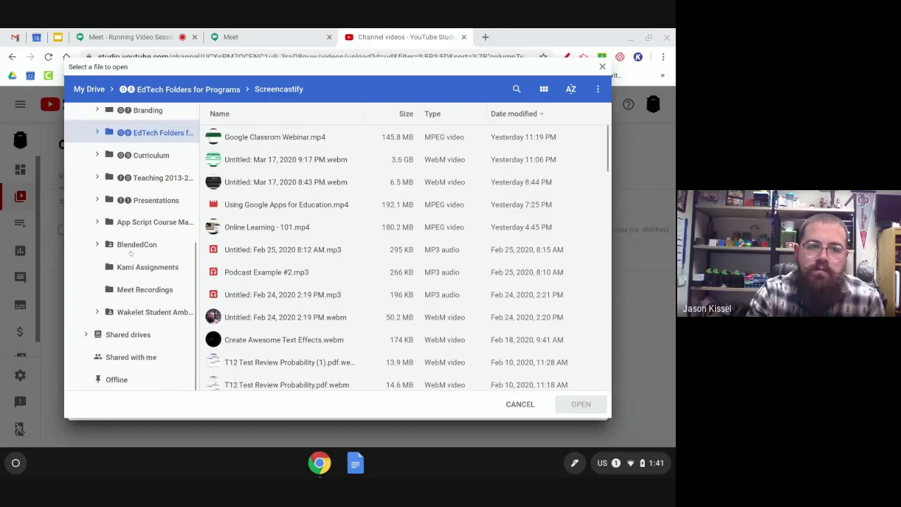
pyautogui.click(144, 289)
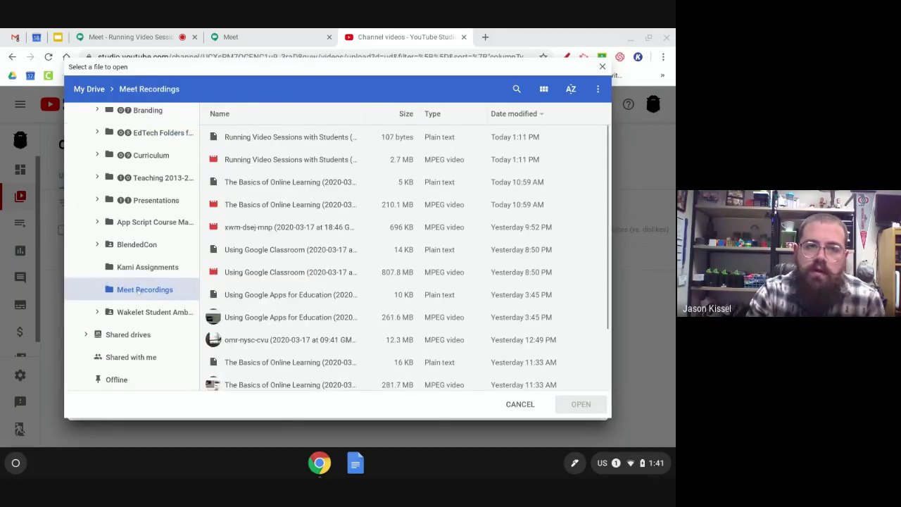
# - Upload the 3.5 MB ckm-xkcb-vcw meeting recording dated 2020-03-13 at 05:45
pyautogui.click(291, 161)
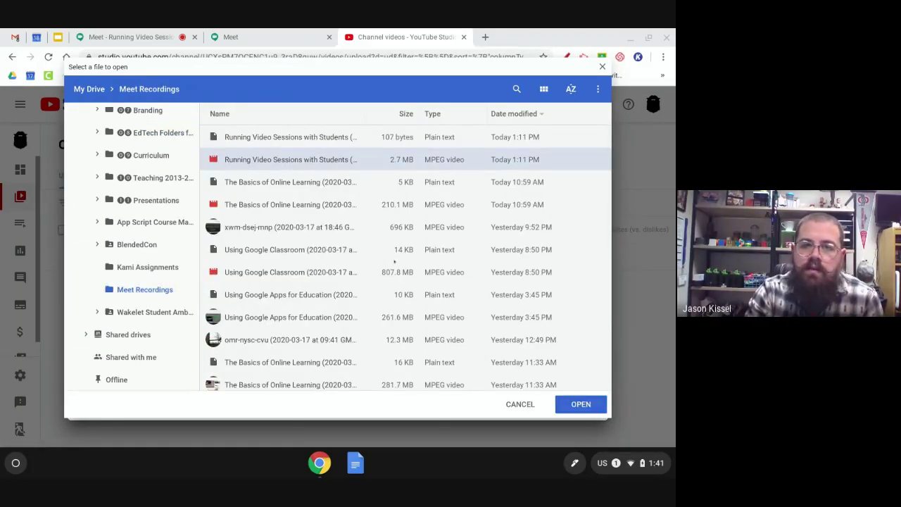
pyautogui.scroll(-1, 309, 241)
pyautogui.scroll(-3, 308, 242)
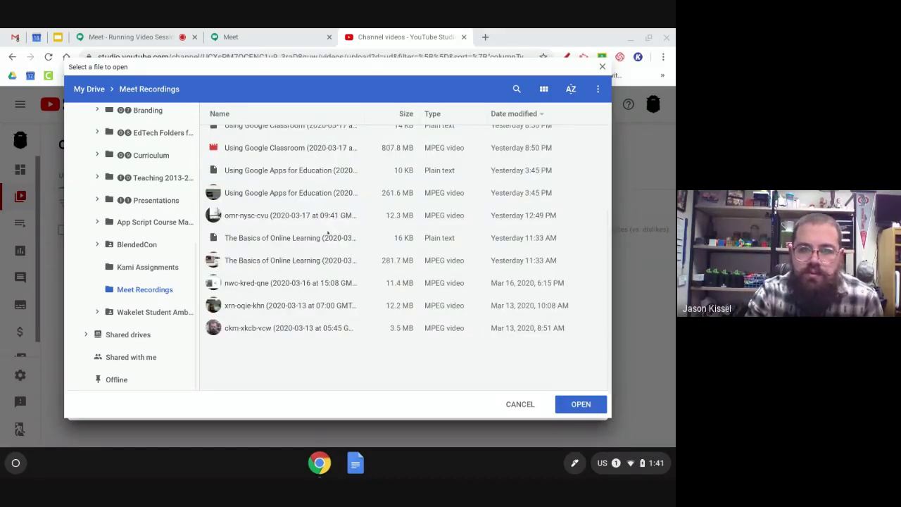
pyautogui.click(300, 305)
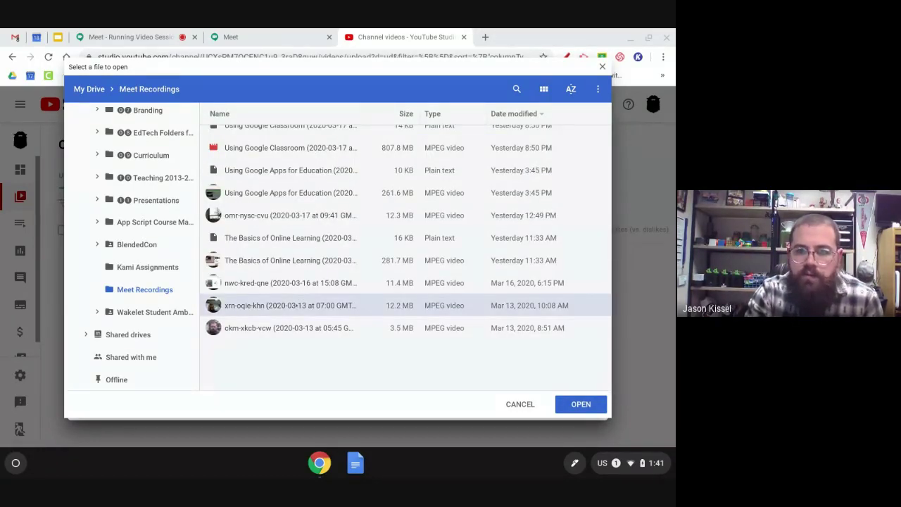
pyautogui.click(410, 328)
pyautogui.click(584, 407)
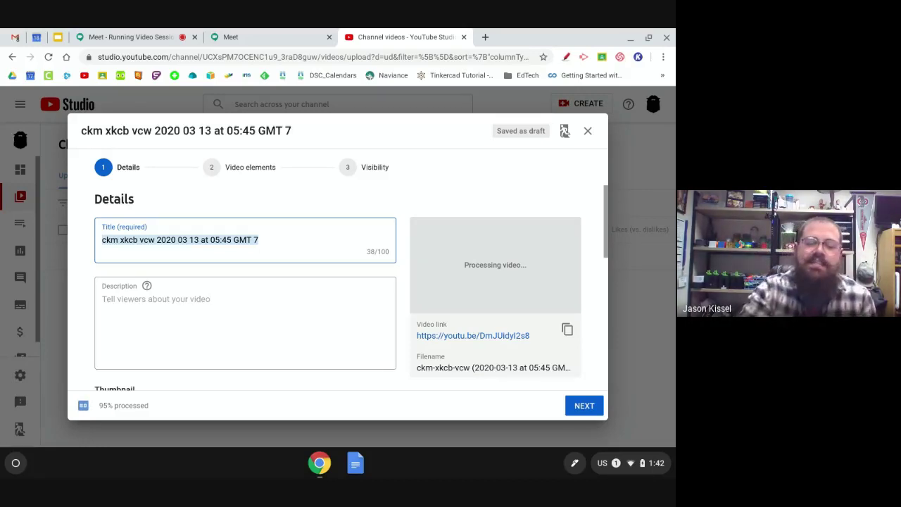
# - Set the middle of the three generated images as the video's thumbnail
pyautogui.scroll(-2, 198, 330)
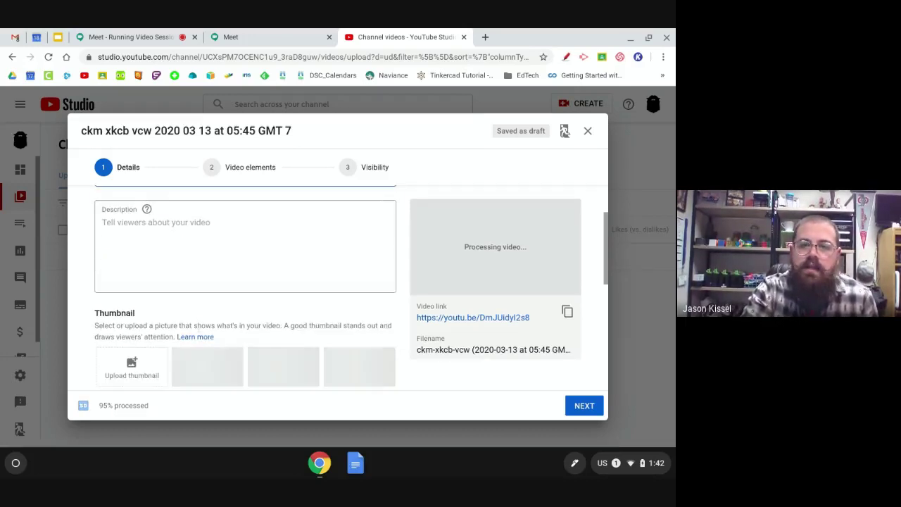
pyautogui.scroll(-3, 216, 321)
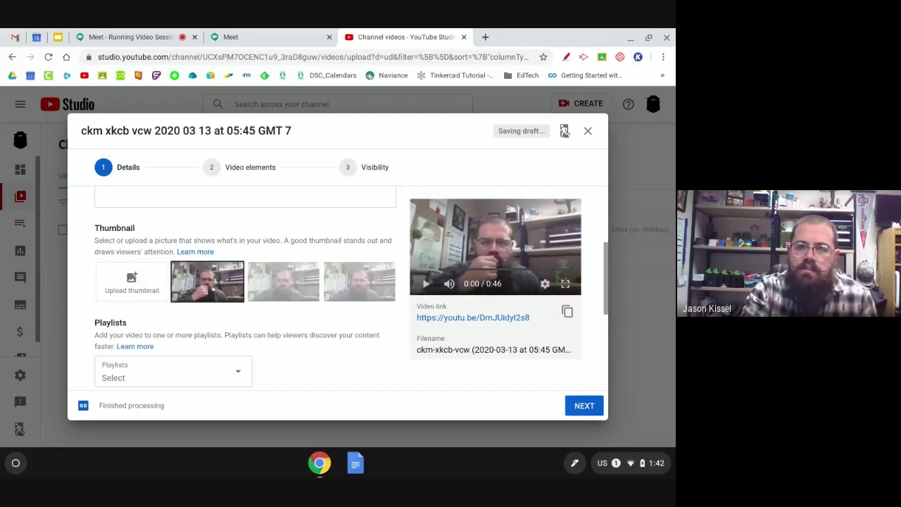
pyautogui.click(359, 281)
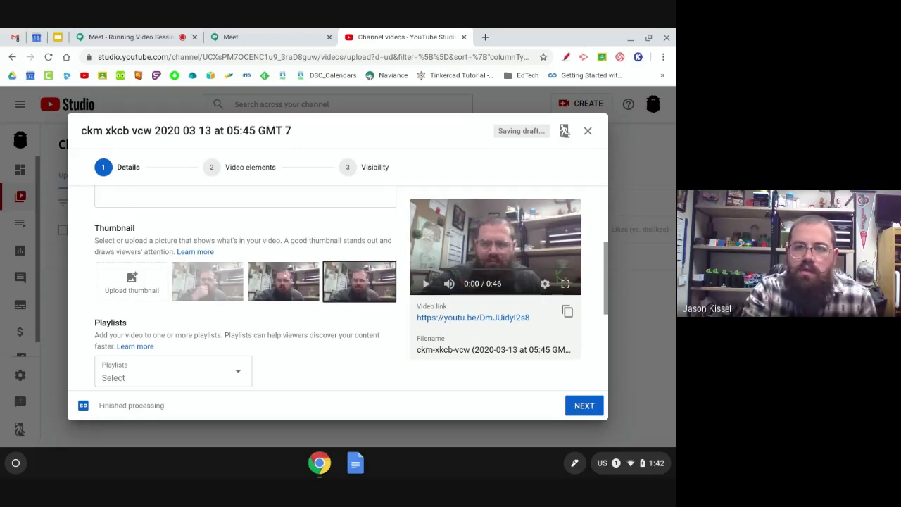
pyautogui.click(283, 282)
# - Look at the playlists available for the video and close the list without choosing one
pyautogui.scroll(-2, 283, 281)
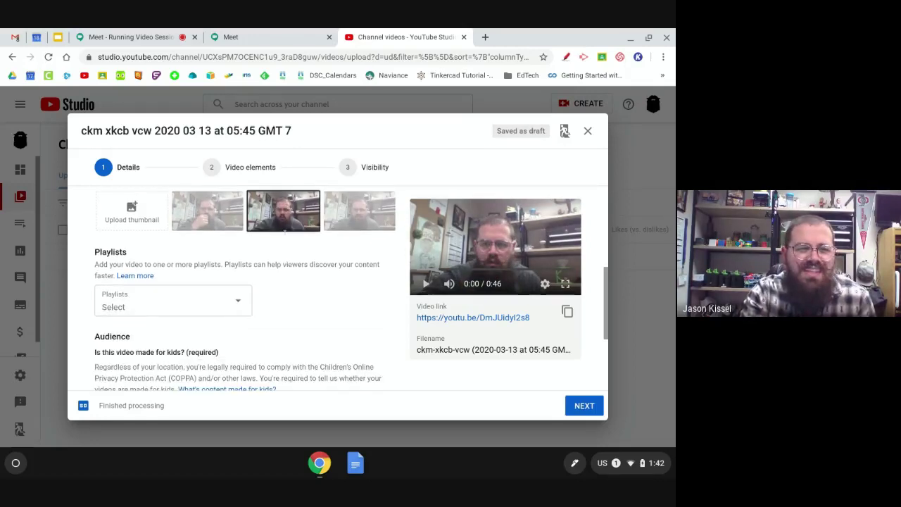
pyautogui.scroll(-2, 285, 232)
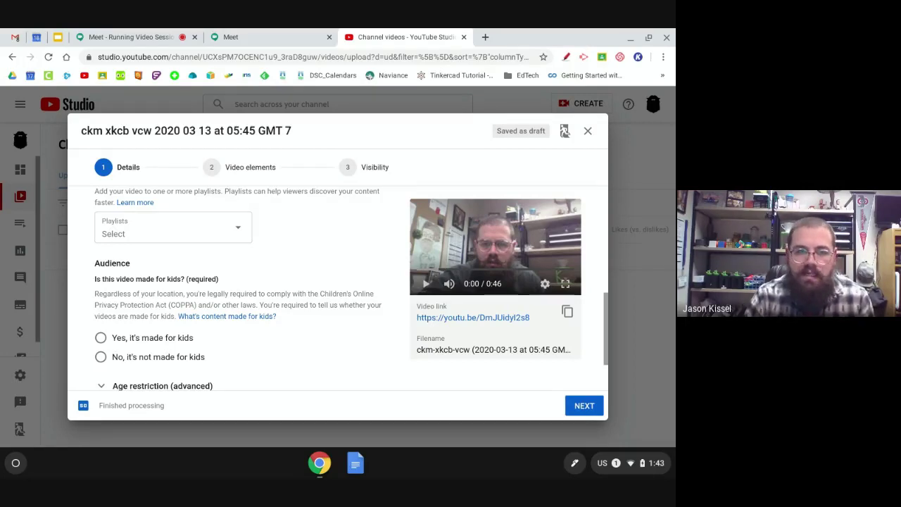
pyautogui.click(238, 228)
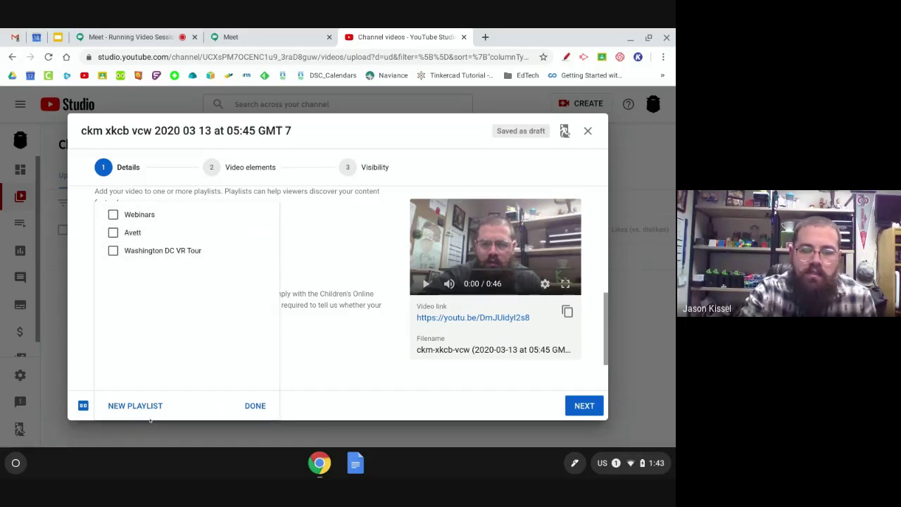
pyautogui.click(338, 250)
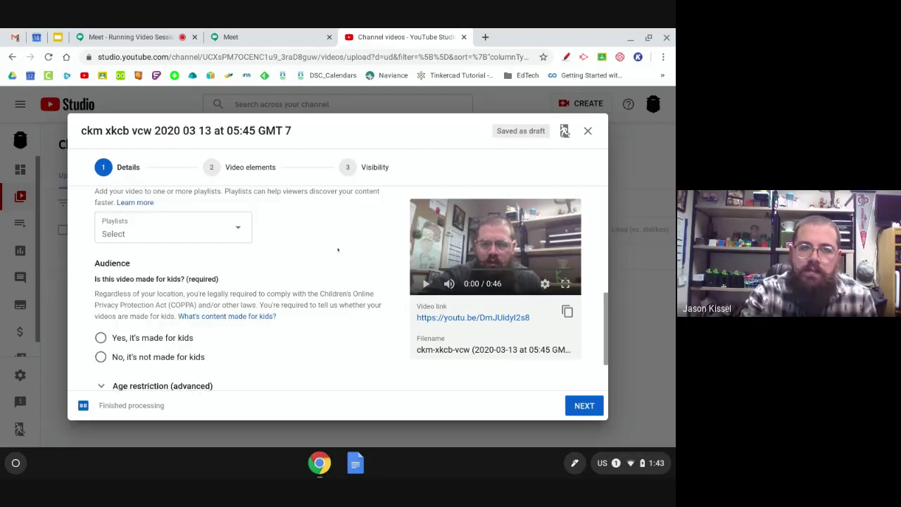
# - Mark the video as not made for kids and show its advanced age restriction options
pyautogui.scroll(-3, 273, 301)
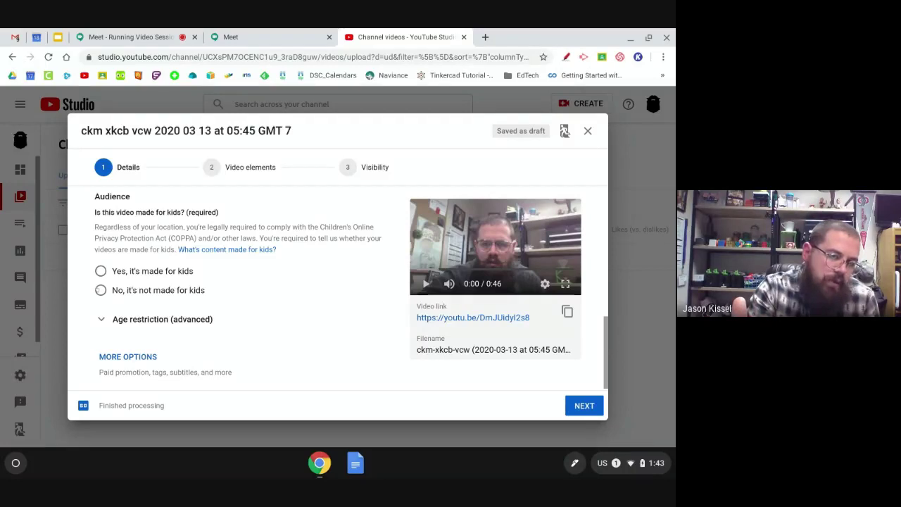
pyautogui.click(159, 290)
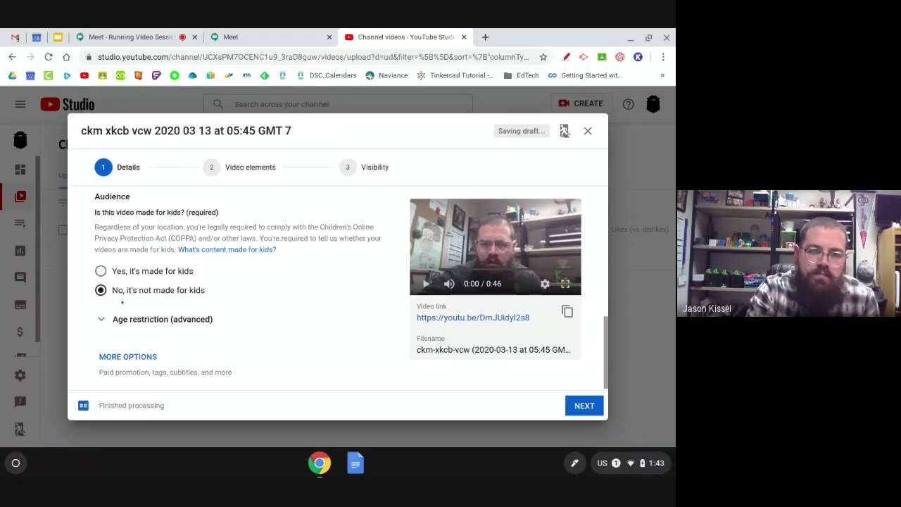
pyautogui.click(102, 318)
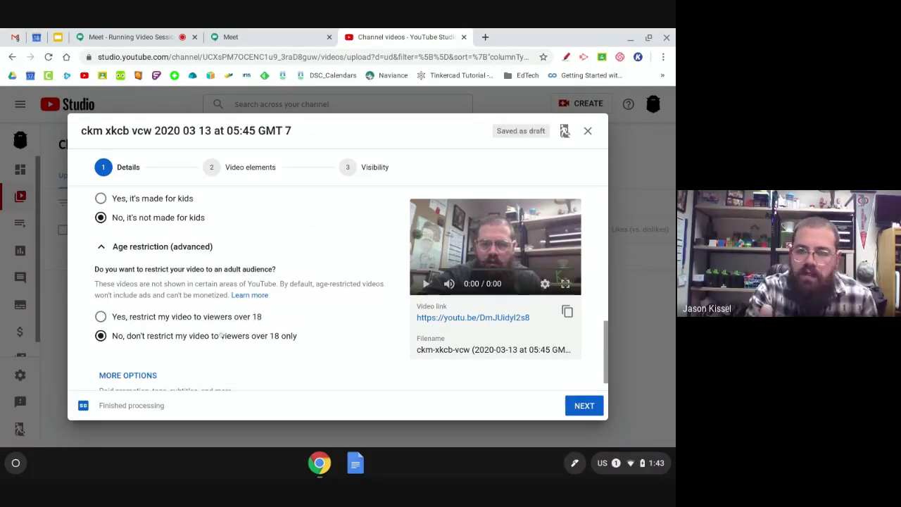
pyautogui.scroll(-2, 79, 334)
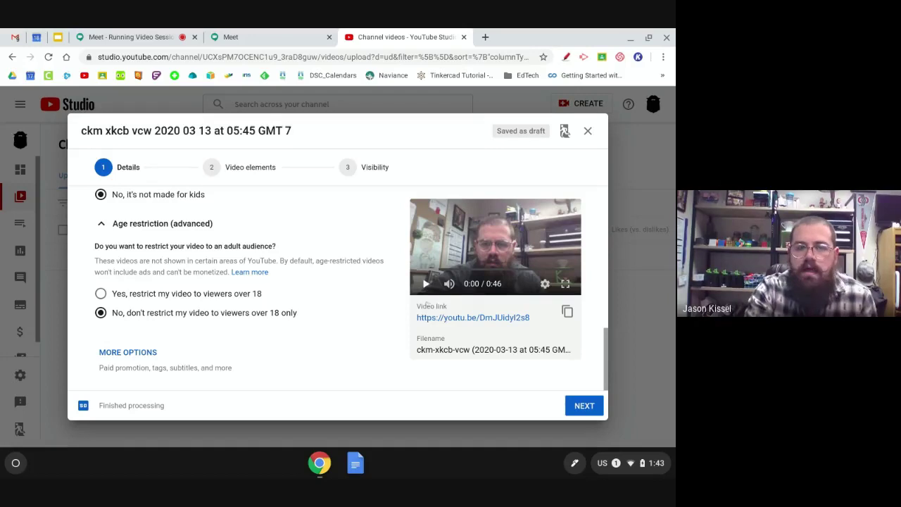
pyautogui.scroll(3, 150, 347)
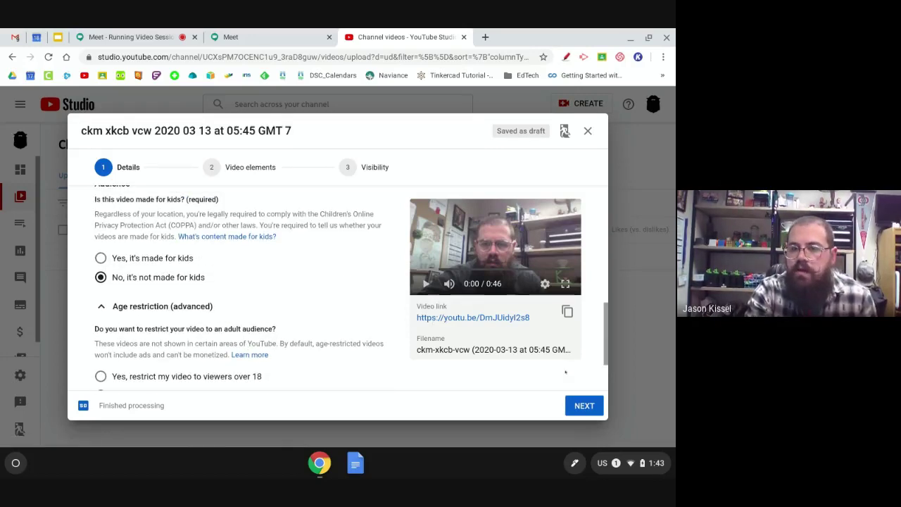
# - Continue without adding an end screen or cards, and review the visibility, scheduling and pre-publishing information
pyautogui.click(584, 406)
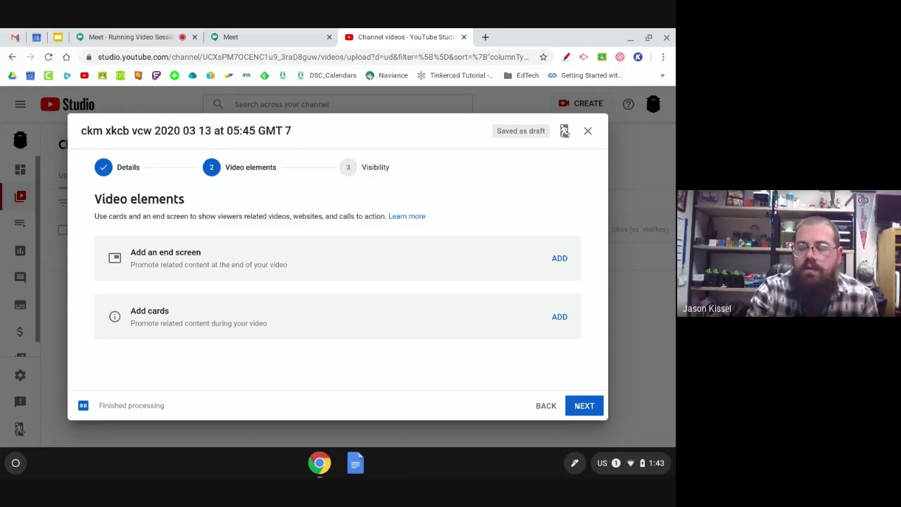
pyautogui.click(577, 407)
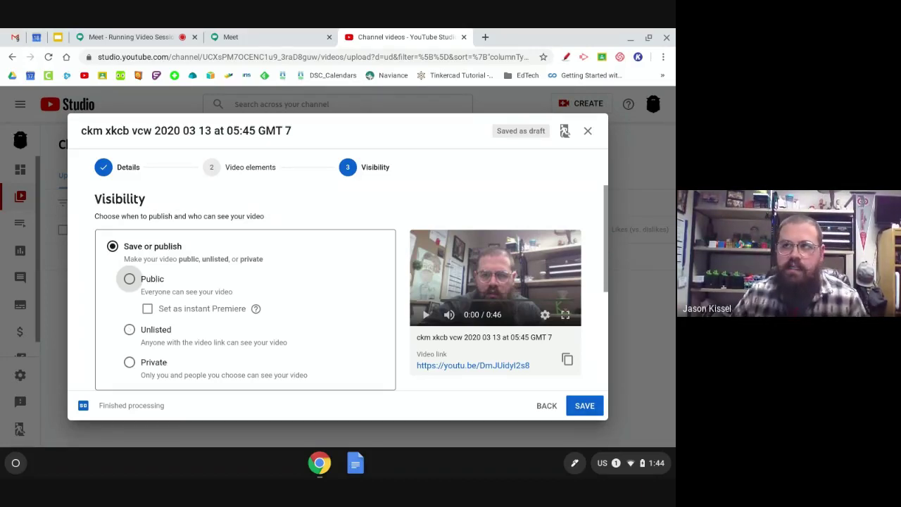
pyautogui.press('super+a')
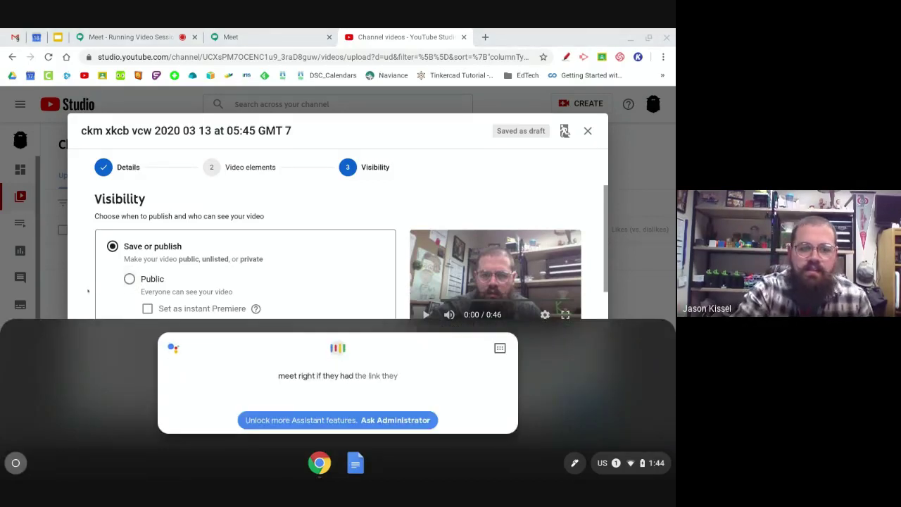
pyautogui.click(257, 324)
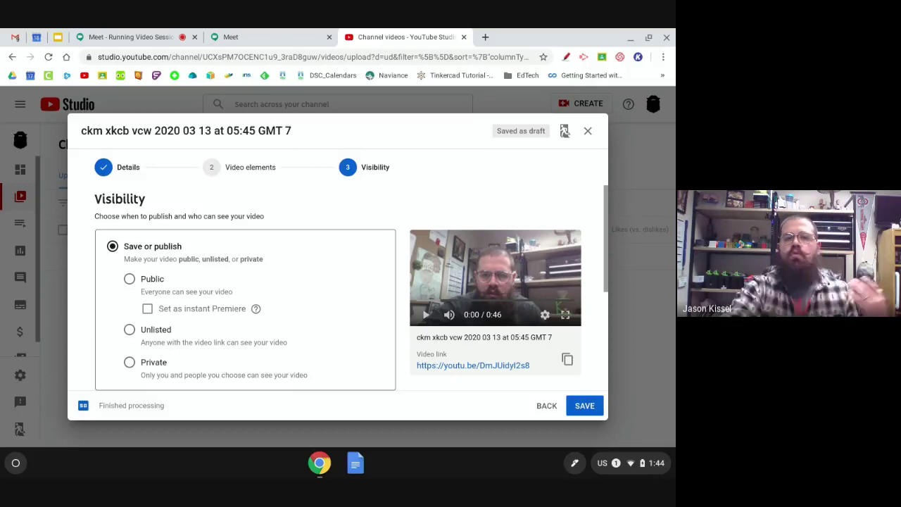
pyautogui.scroll(-3, 207, 330)
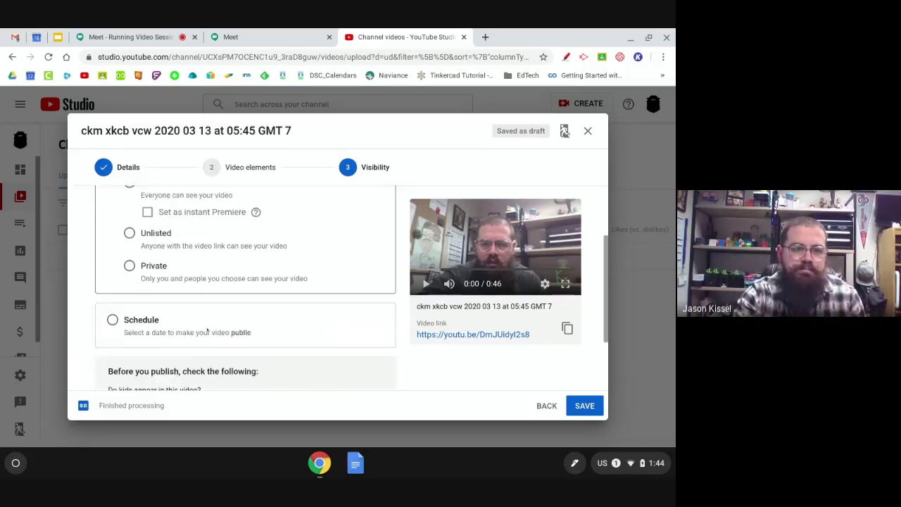
pyautogui.scroll(-1, 207, 331)
pyautogui.scroll(-2, 286, 330)
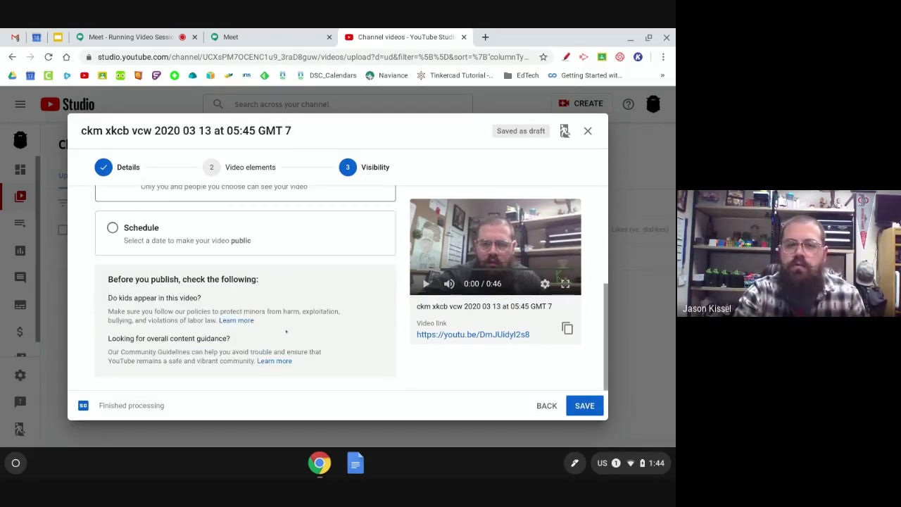
pyautogui.scroll(5, 286, 330)
pyautogui.scroll(-1, 131, 337)
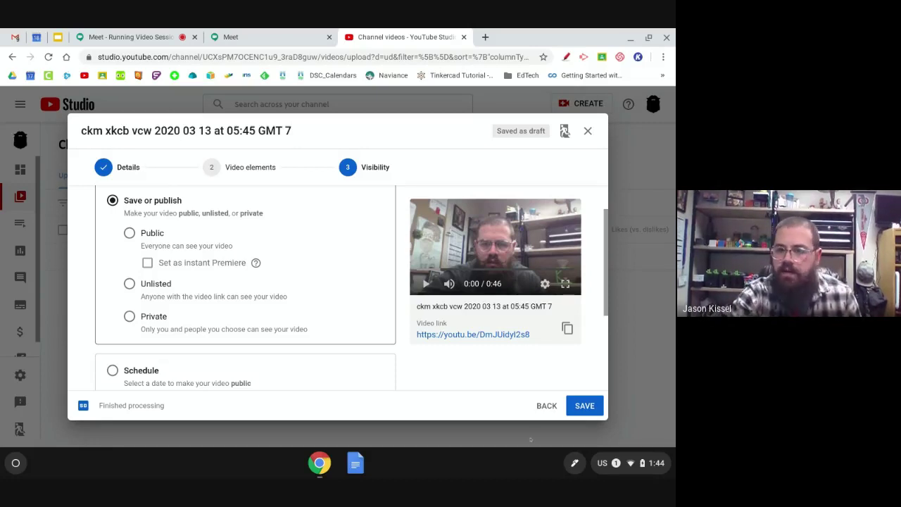
# - Set the video's visibility to Public and publish it
pyautogui.click(590, 404)
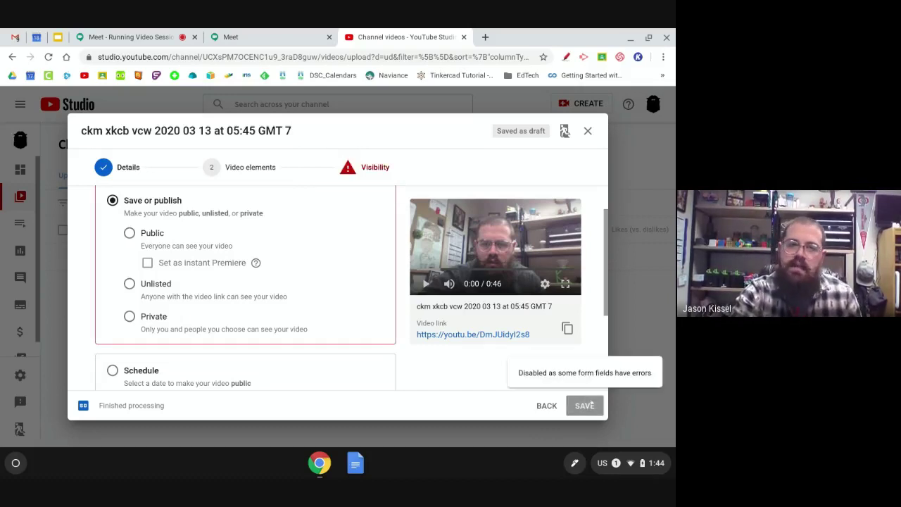
pyautogui.click(129, 232)
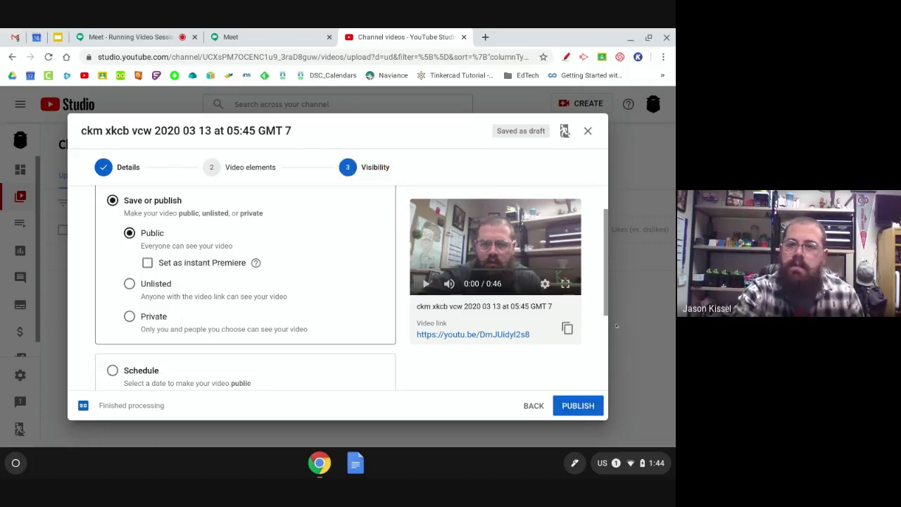
pyautogui.click(577, 405)
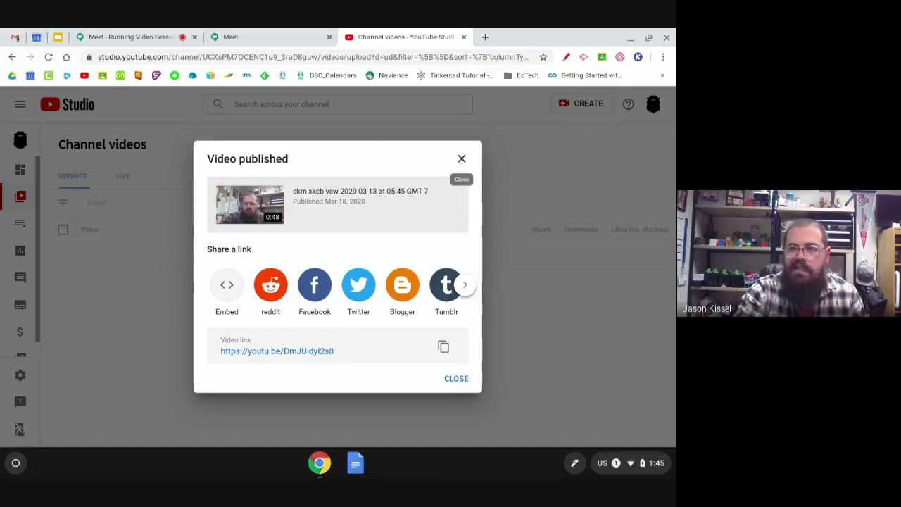
# - Close the published video's sharing dialog and open your own YouTube channel page
pyautogui.click(461, 158)
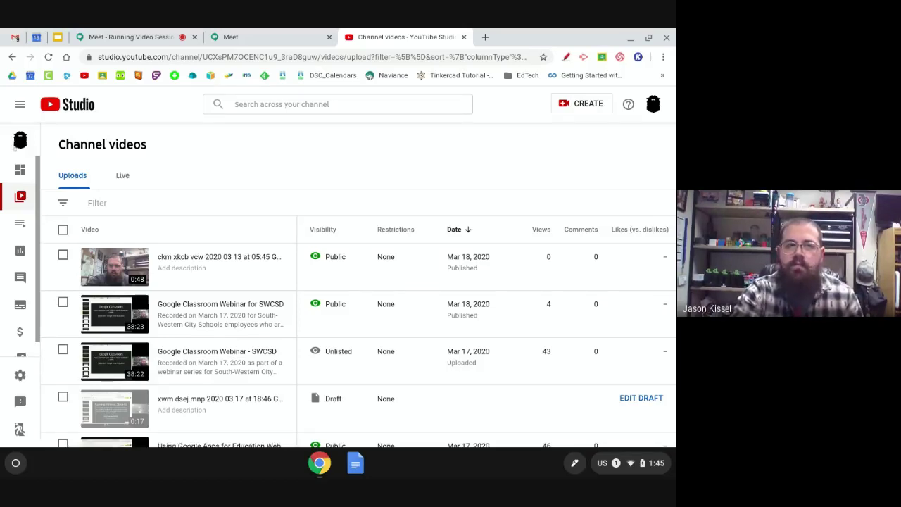
pyautogui.click(653, 103)
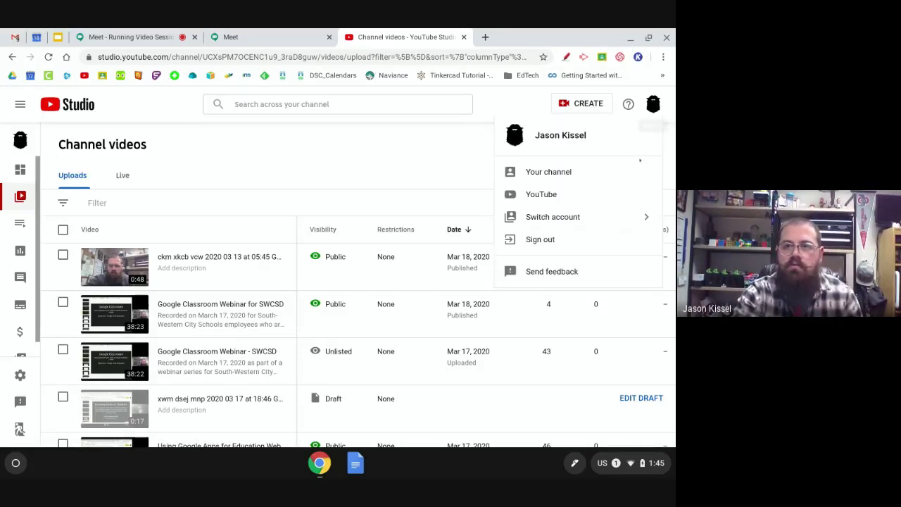
pyautogui.click(587, 171)
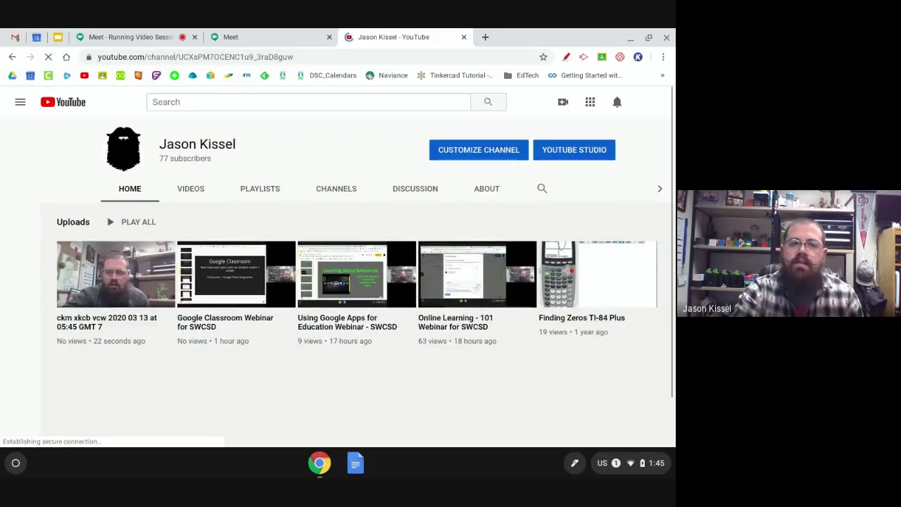
# - Show the full list of videos uploaded to your channel and look through it
pyautogui.click(198, 196)
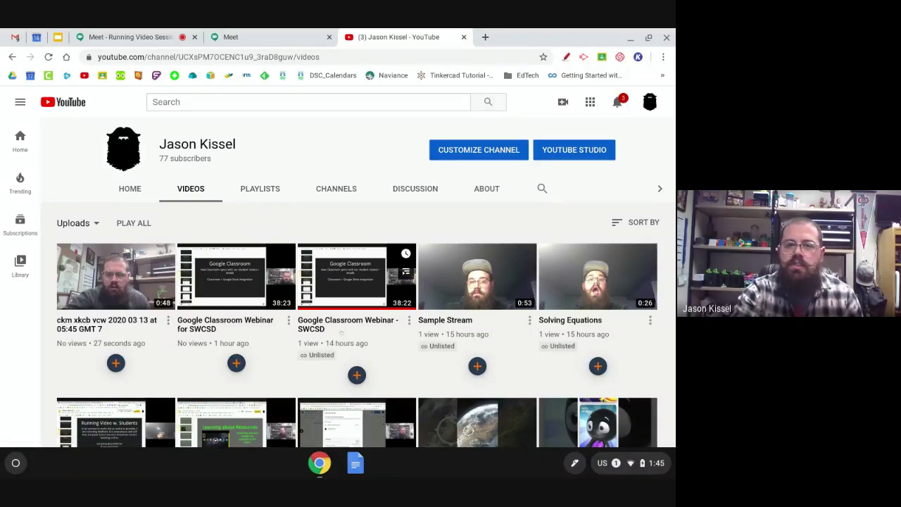
pyautogui.scroll(-3, 397, 319)
pyautogui.scroll(3, 492, 225)
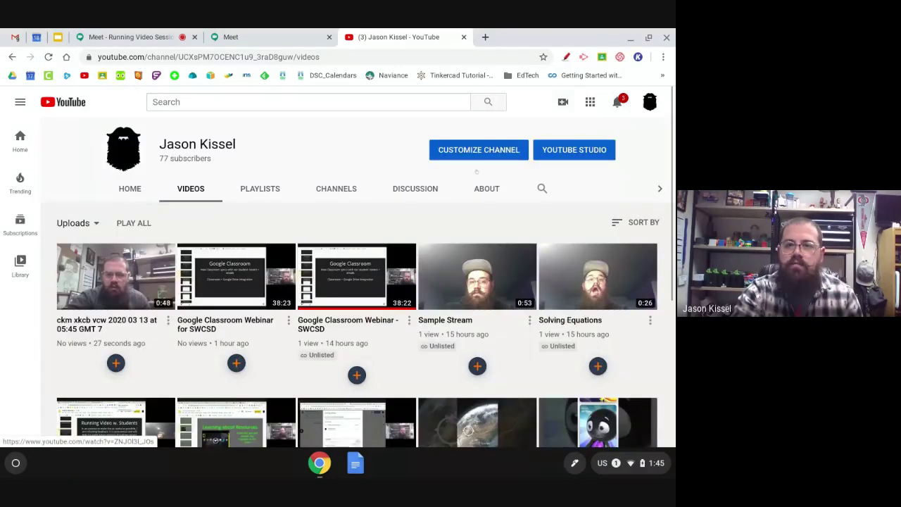
# - Open YouTube Studio and display the channel's uploaded videos for management
pyautogui.click(574, 149)
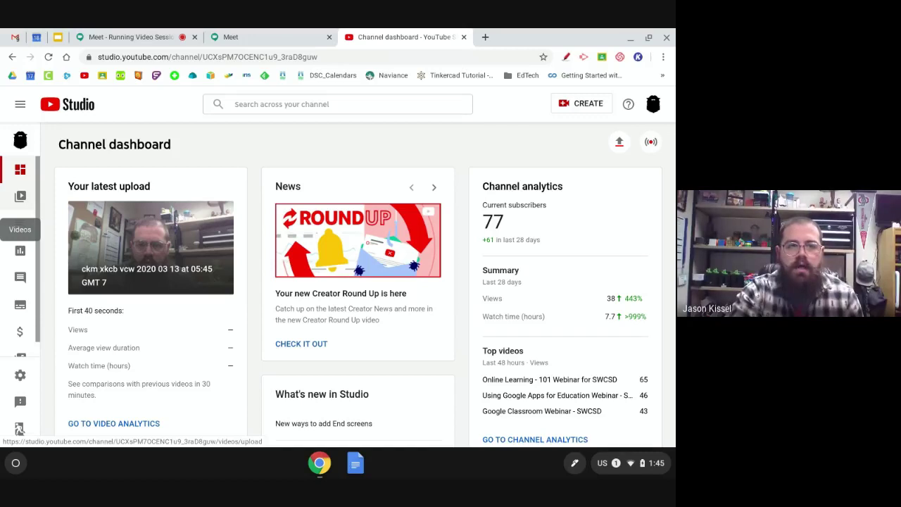
pyautogui.click(20, 197)
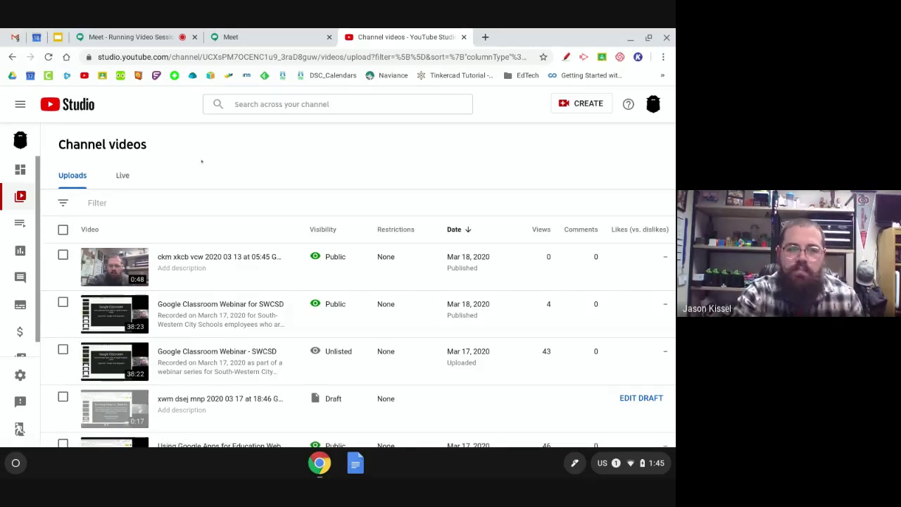
pyautogui.scroll(-1, 303, 239)
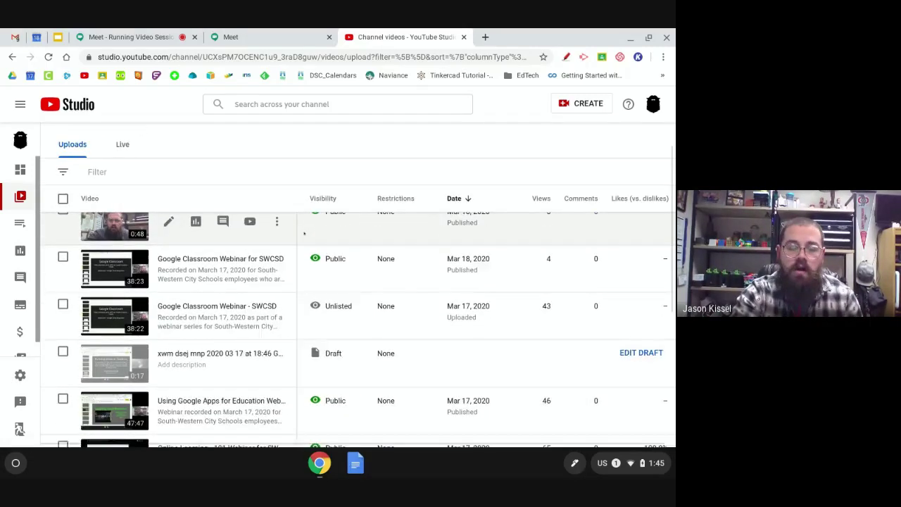
pyautogui.scroll(1, 304, 242)
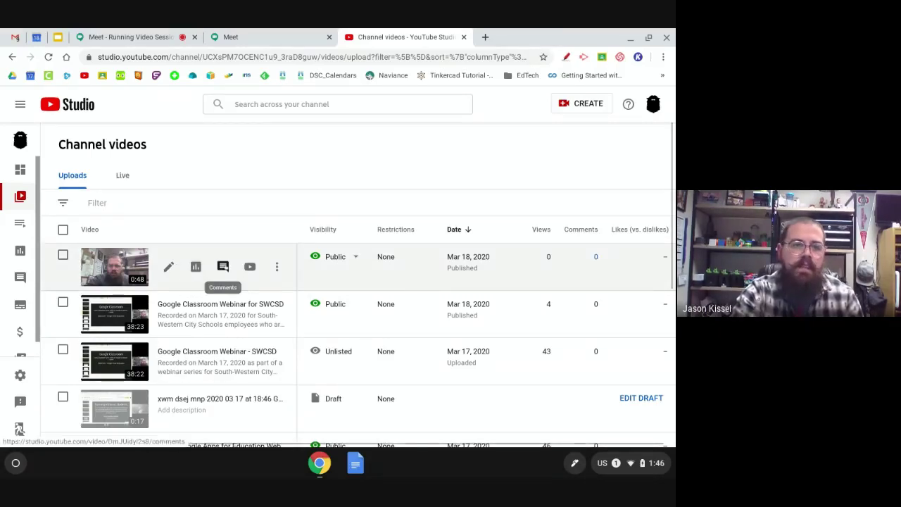
# - Permanently delete the 0:48 video "ckm xkcb vcw 2020 03 13 at 05:45 GMT 7", acknowledging that the deletion can't be undone
pyautogui.click(277, 266)
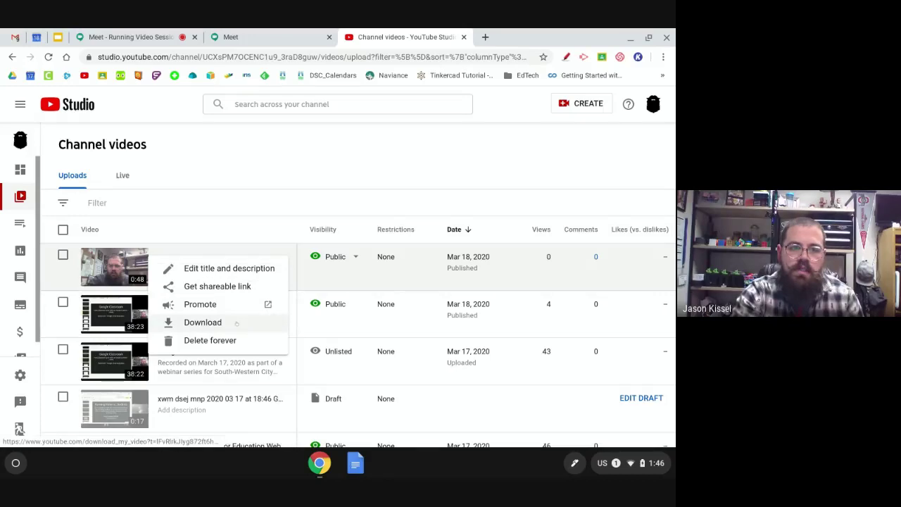
pyautogui.click(207, 340)
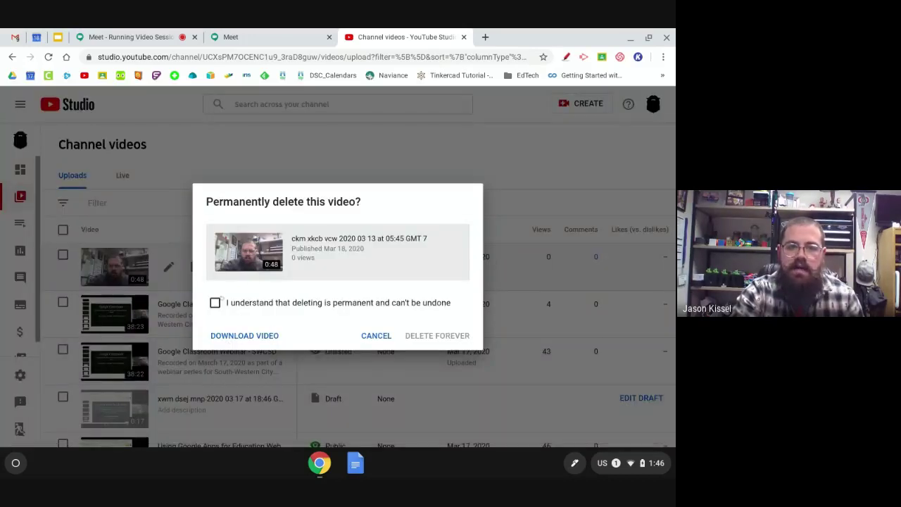
pyautogui.click(215, 302)
pyautogui.click(436, 336)
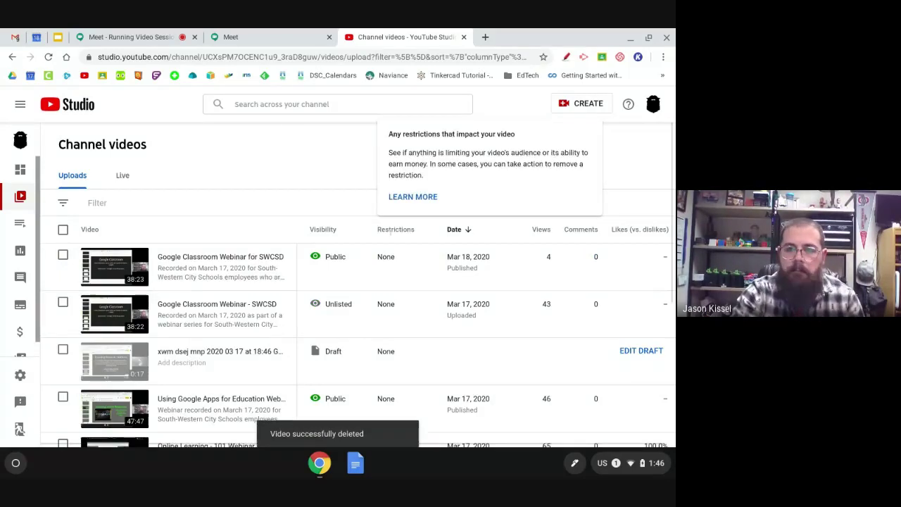
# - Examine the visibility, restrictions, dates and view figures of the remaining uploads in the channel's video list
pyautogui.scroll(-1, 352, 317)
pyautogui.scroll(-1, 284, 247)
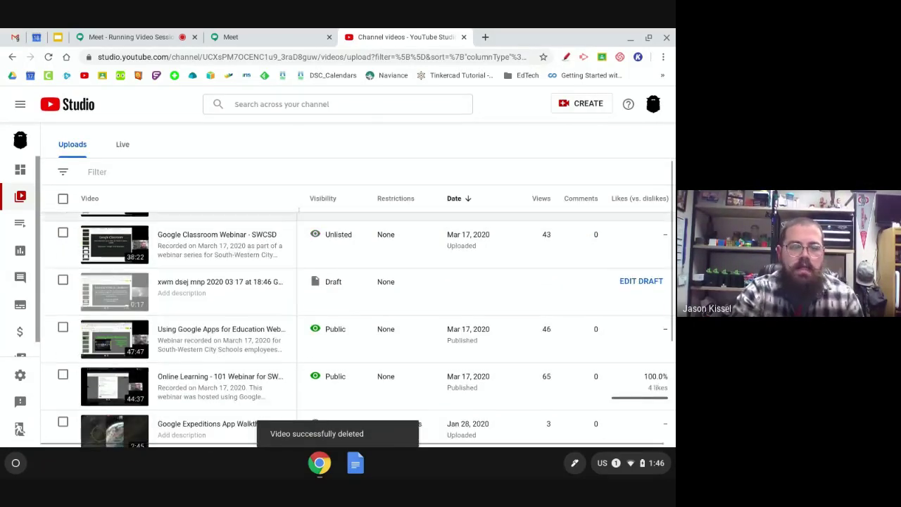
pyautogui.scroll(2, 284, 250)
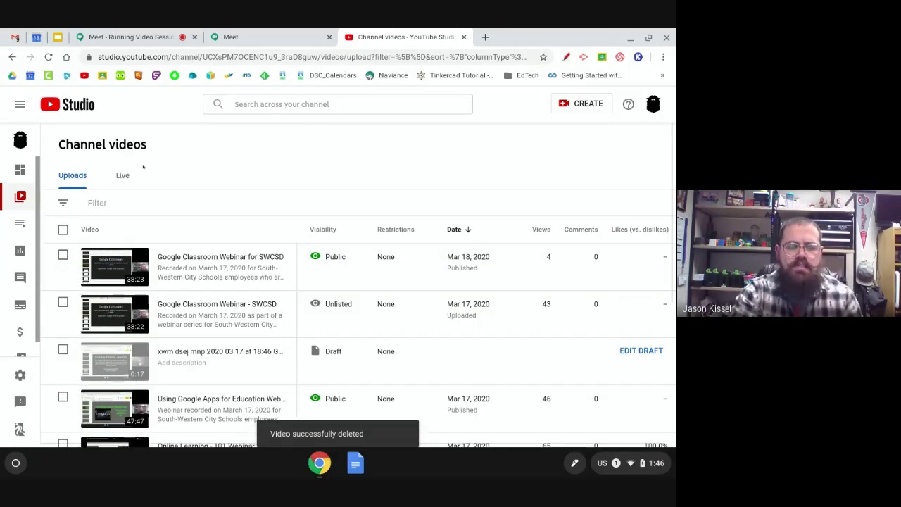
pyautogui.scroll(-1, 267, 240)
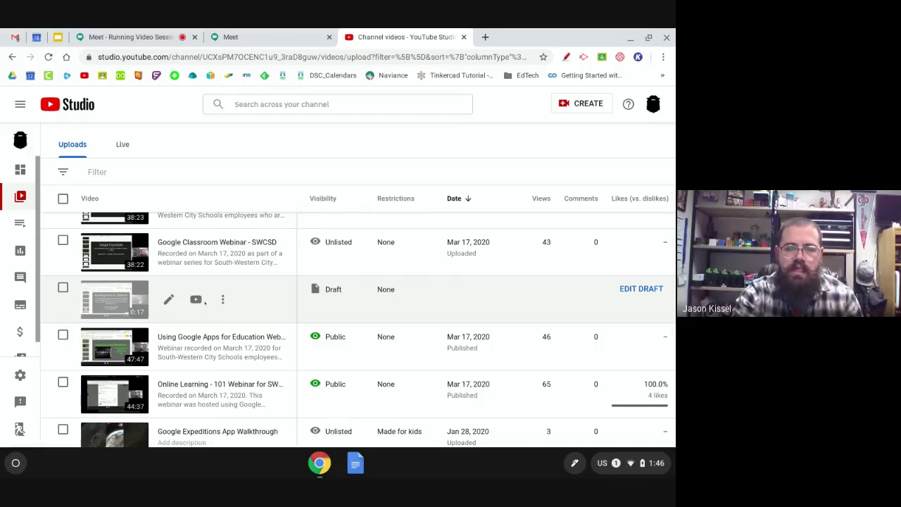
pyautogui.scroll(-1, 211, 310)
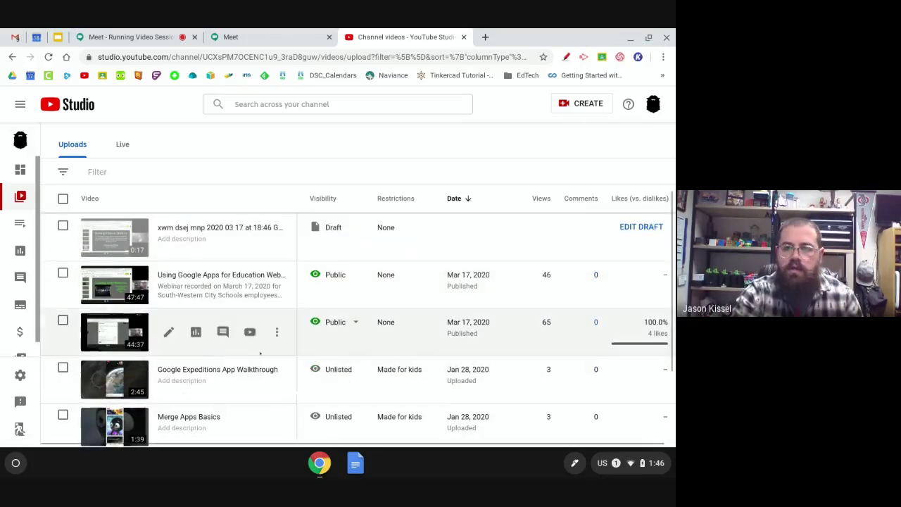
pyautogui.scroll(-1, 261, 354)
pyautogui.scroll(2, 260, 352)
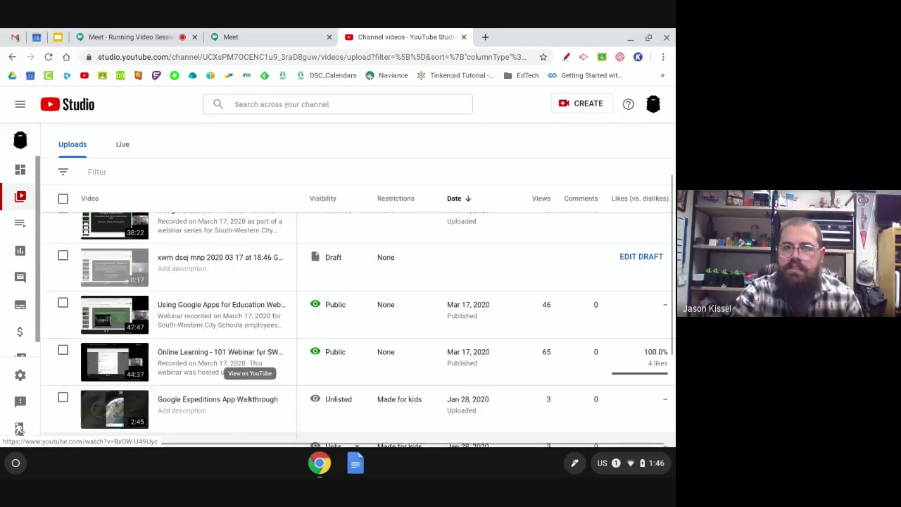
pyautogui.scroll(3, 260, 352)
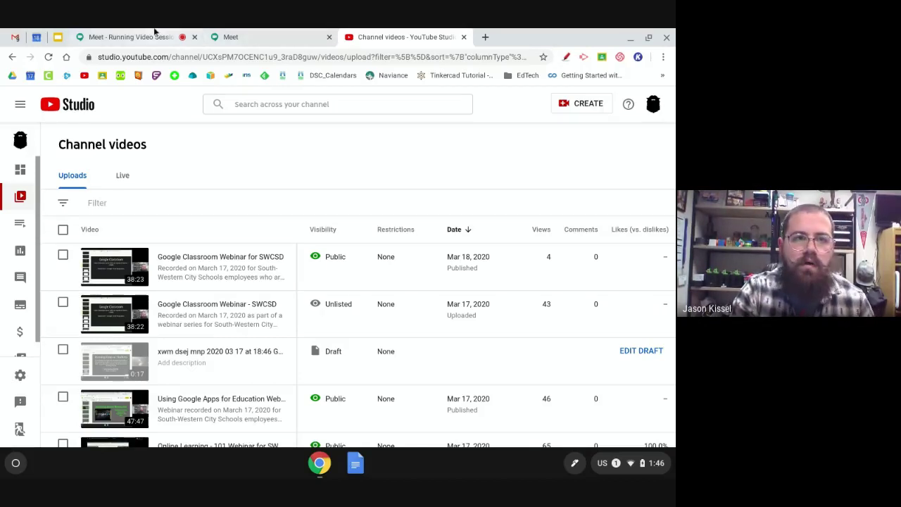
# - Switch to the Google Slides presentation and show slide 17 about uploading recorded sessions and using YouTube Live
pyautogui.click(58, 37)
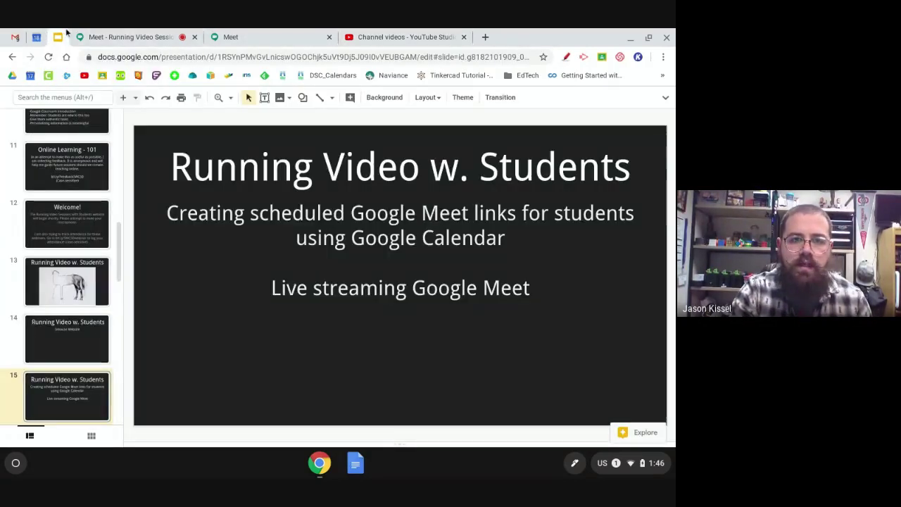
pyautogui.scroll(-3, 67, 330)
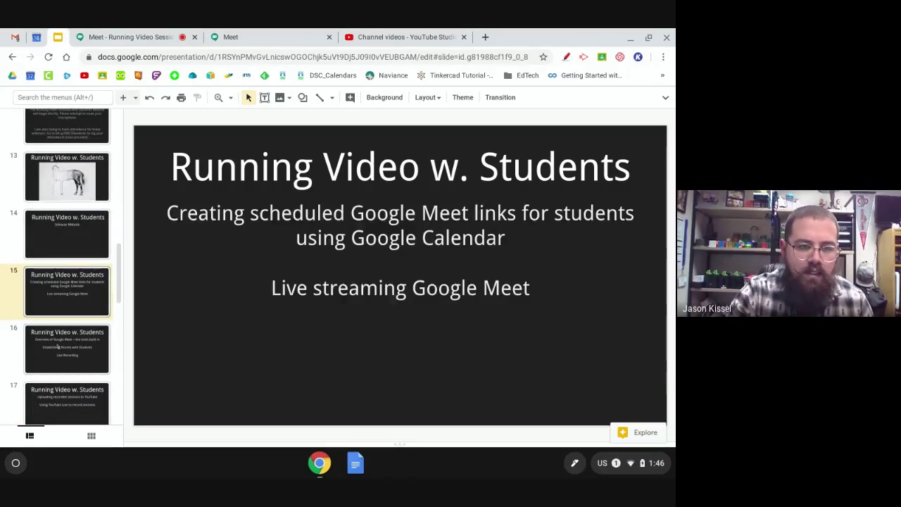
pyautogui.press('Down')
pyautogui.press('Down')
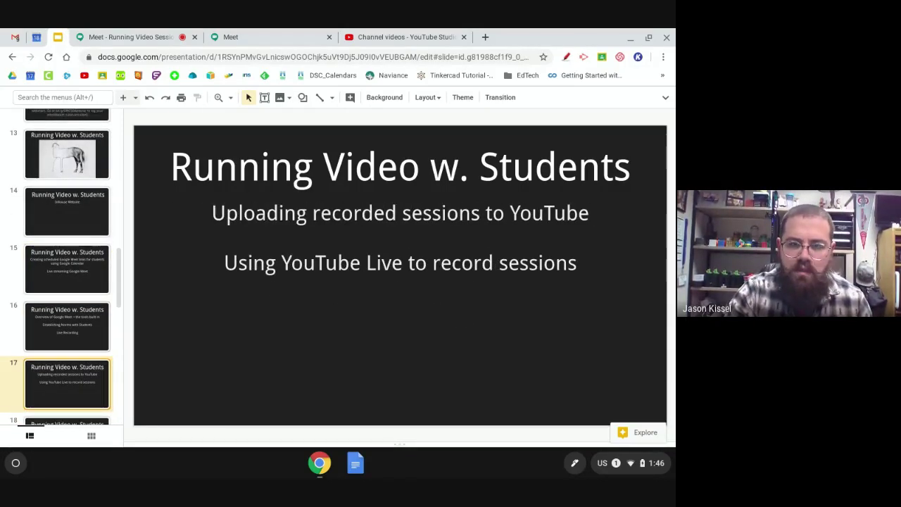
pyautogui.press('Down')
pyautogui.press('Up')
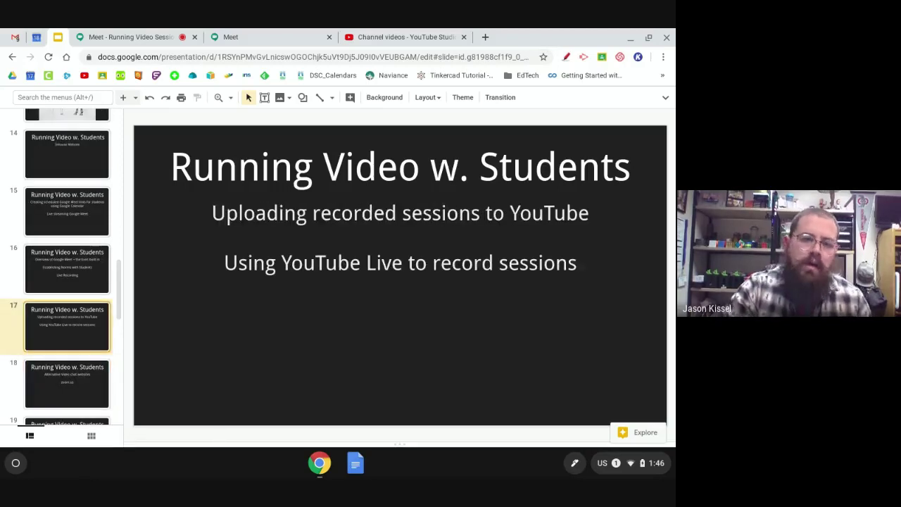
# - Return to YouTube Studio and start creating a live webcam stream
pyautogui.click(352, 35)
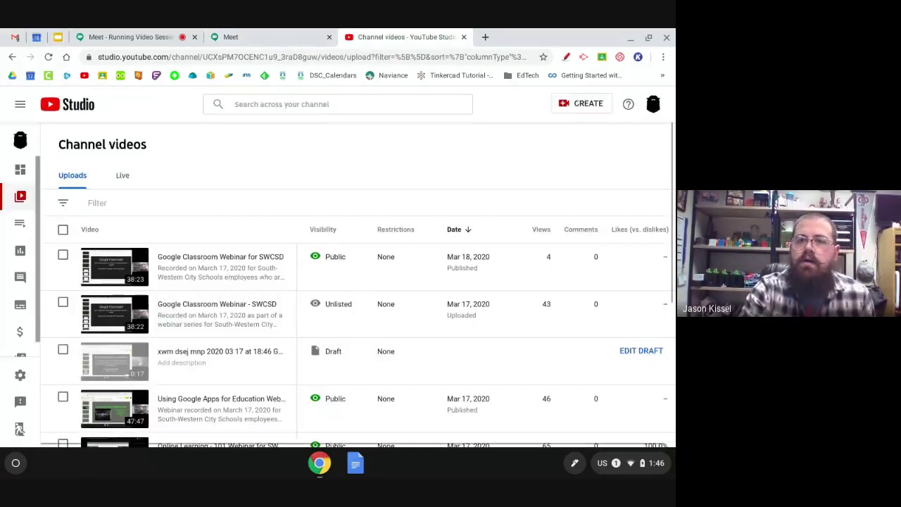
pyautogui.click(581, 104)
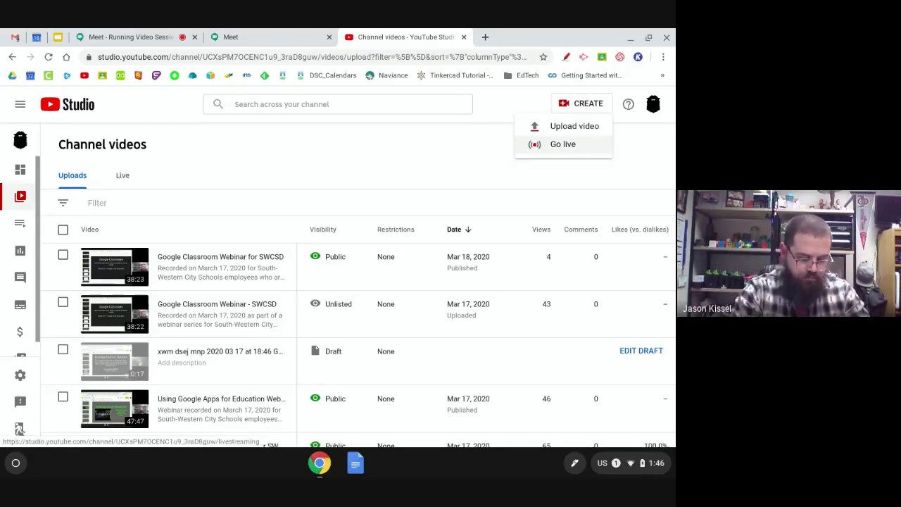
pyautogui.click(545, 145)
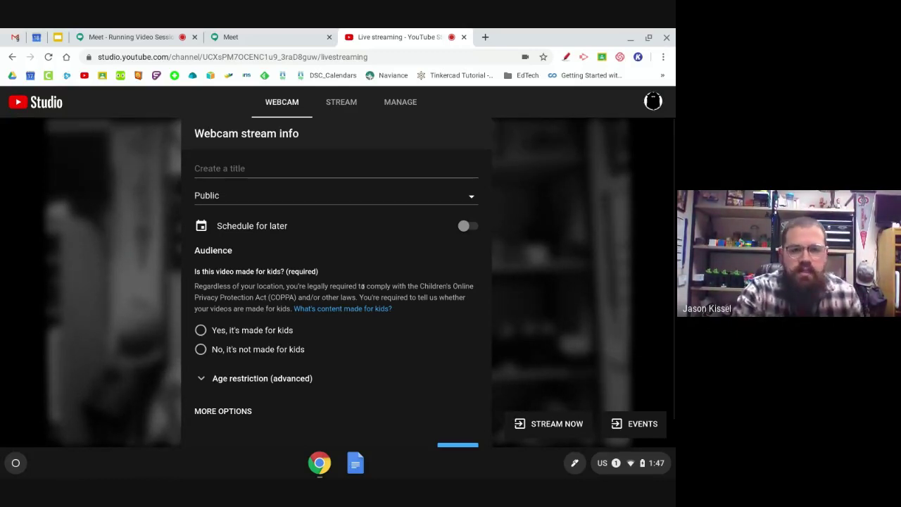
# - Try to set up a public webcam stream titled "Sample Test", not made for kids, and reload the page during the thumbnail countdown
pyautogui.scroll(-1, 363, 286)
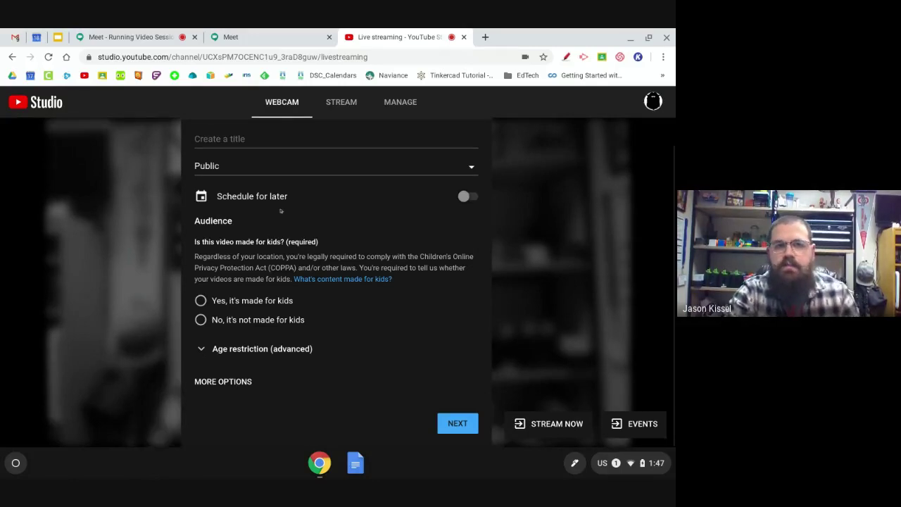
pyautogui.scroll(1, 224, 208)
pyautogui.write('ample Test')
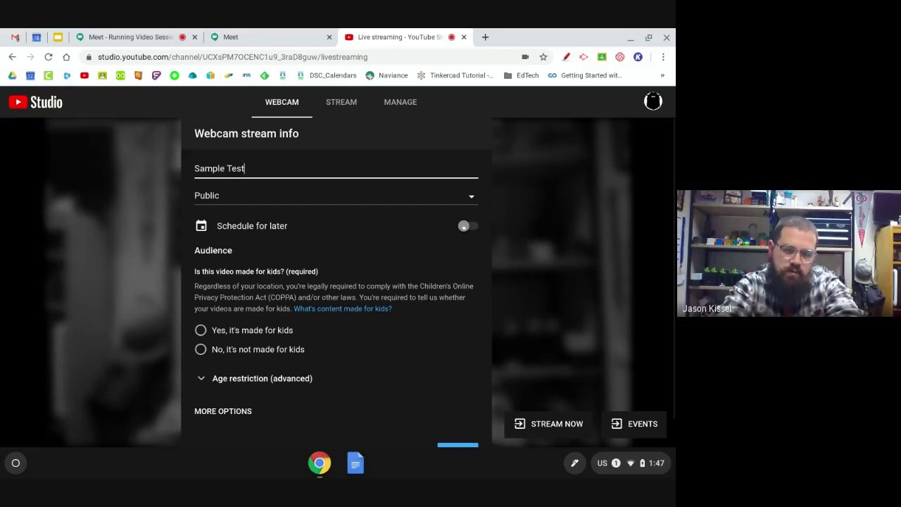
pyautogui.scroll(-1, 201, 319)
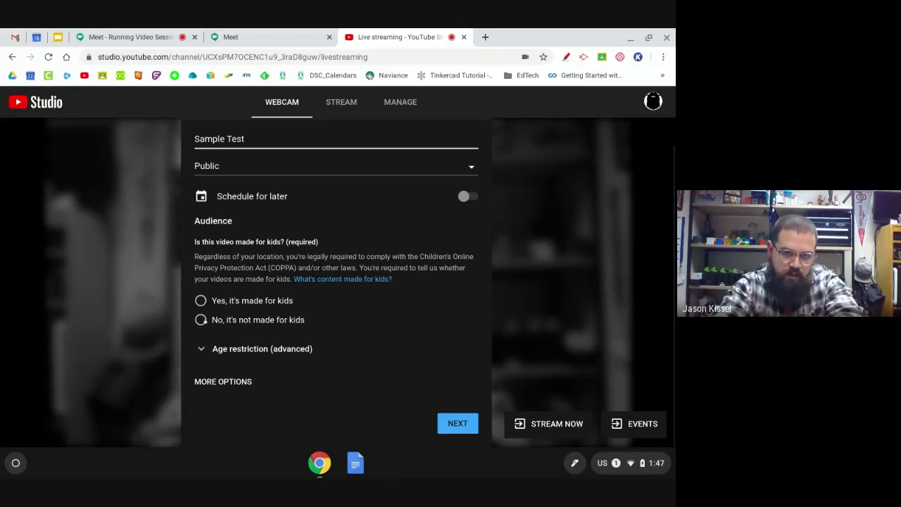
pyautogui.click(200, 320)
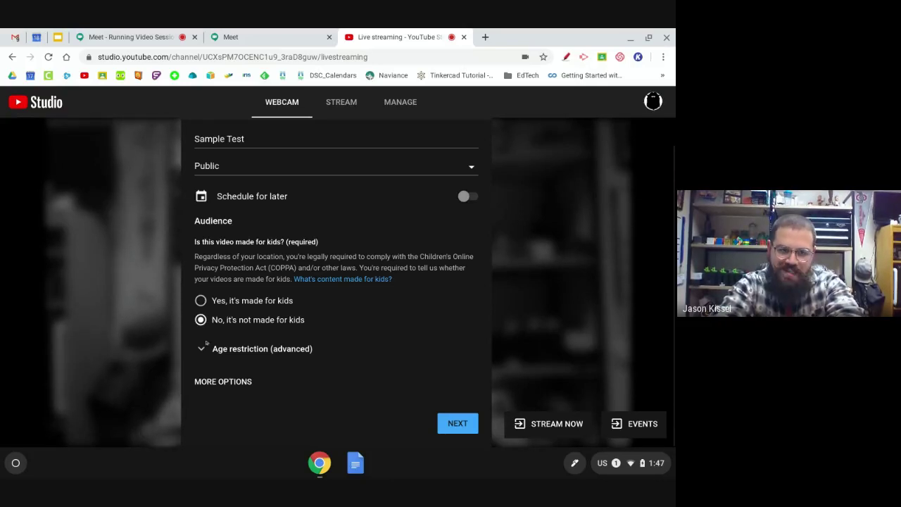
pyautogui.click(201, 348)
pyautogui.scroll(-3, 308, 352)
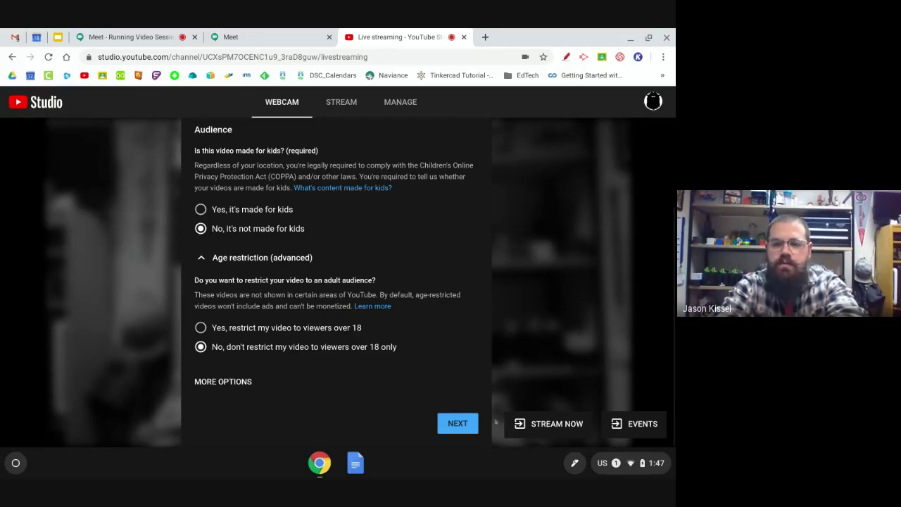
pyautogui.click(458, 423)
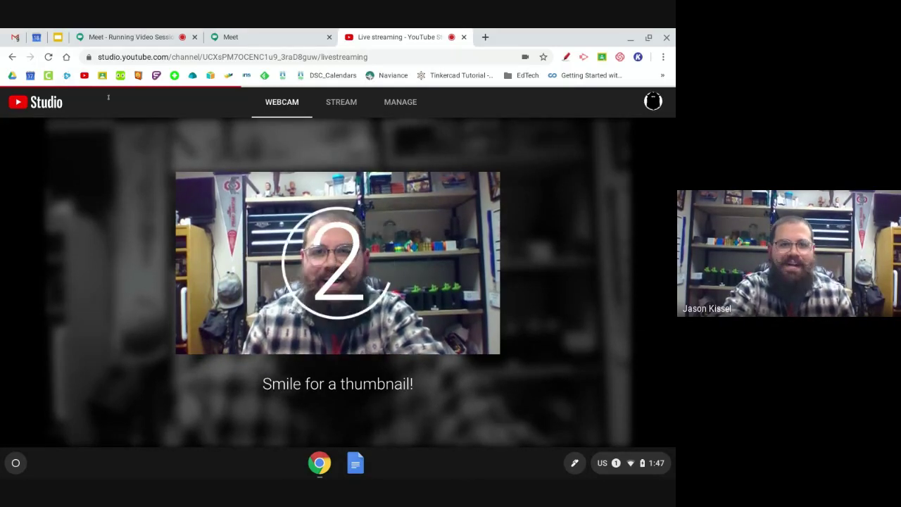
pyautogui.click(49, 58)
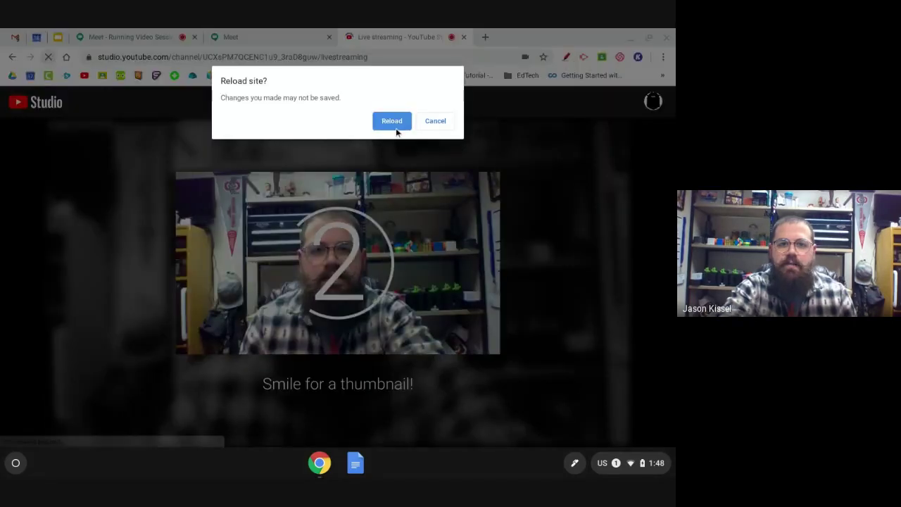
pyautogui.click(389, 122)
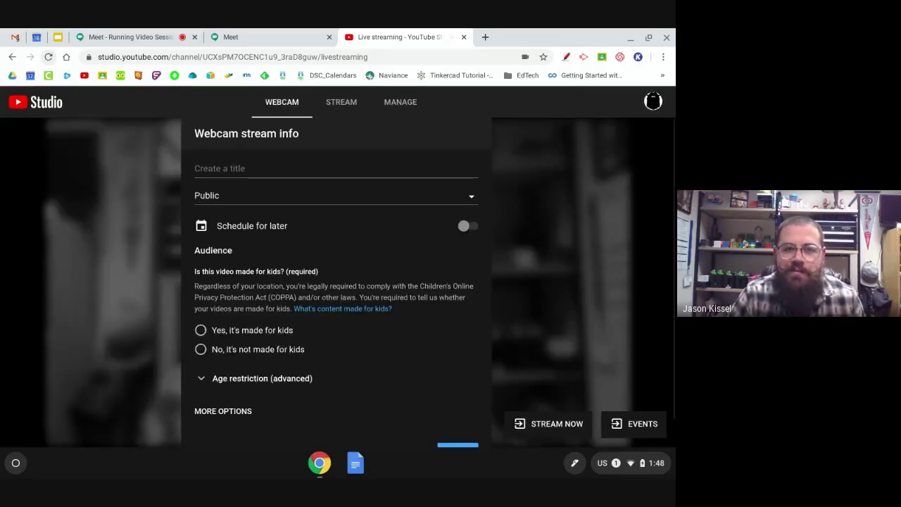
# - Title the webcam stream "sample", mark it as not made for kids, and show the advanced age restriction options
pyautogui.click(251, 162)
pyautogui.write('sa')
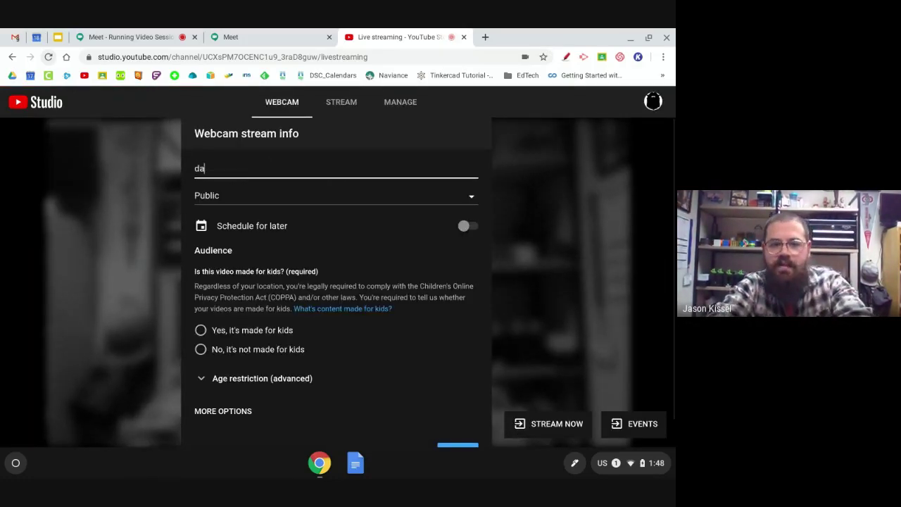
pyautogui.press('BackSpace')
pyautogui.press('BackSpace')
pyautogui.write('sample')
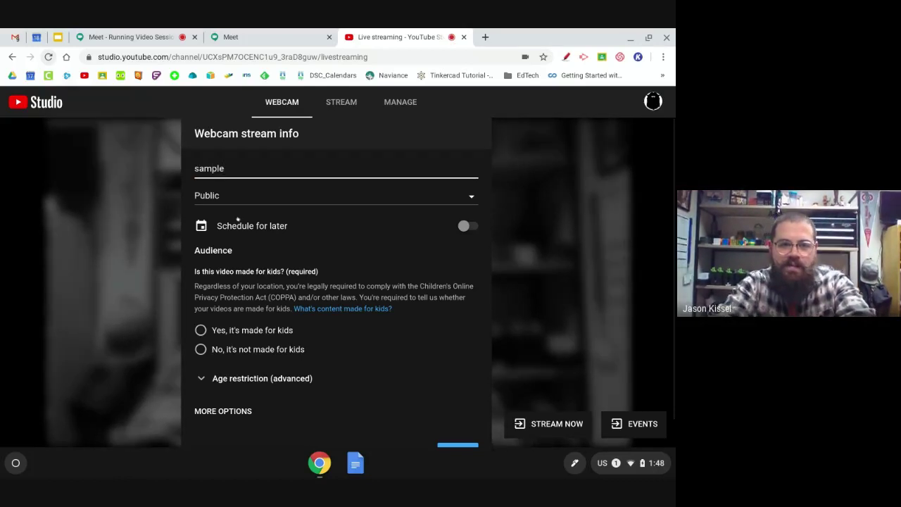
pyautogui.click(201, 349)
pyautogui.click(234, 380)
pyautogui.scroll(-2, 234, 382)
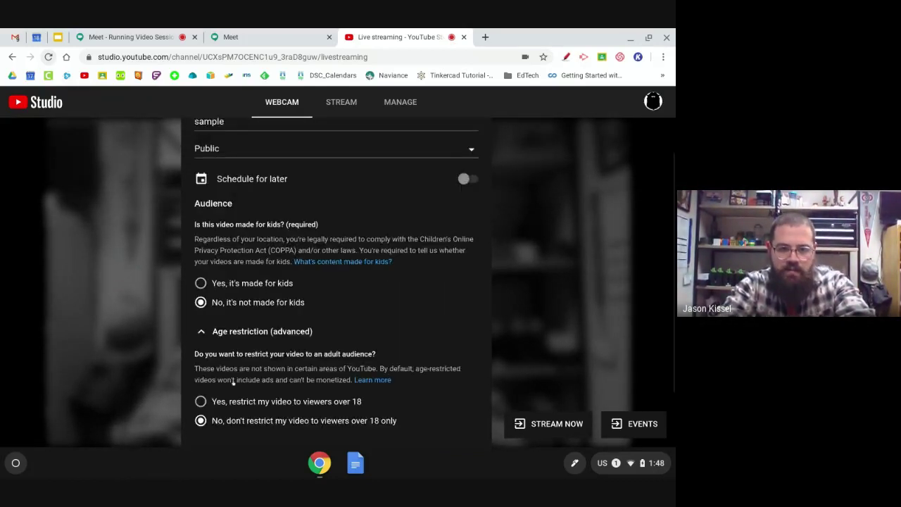
# - Continue through the thumbnail capture to the stream preview and start the live broadcast
pyautogui.click(456, 436)
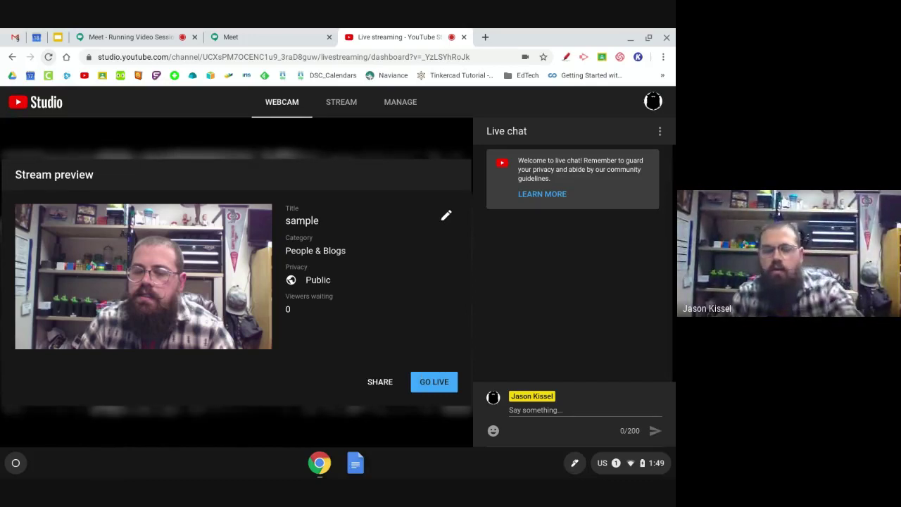
pyautogui.click(426, 383)
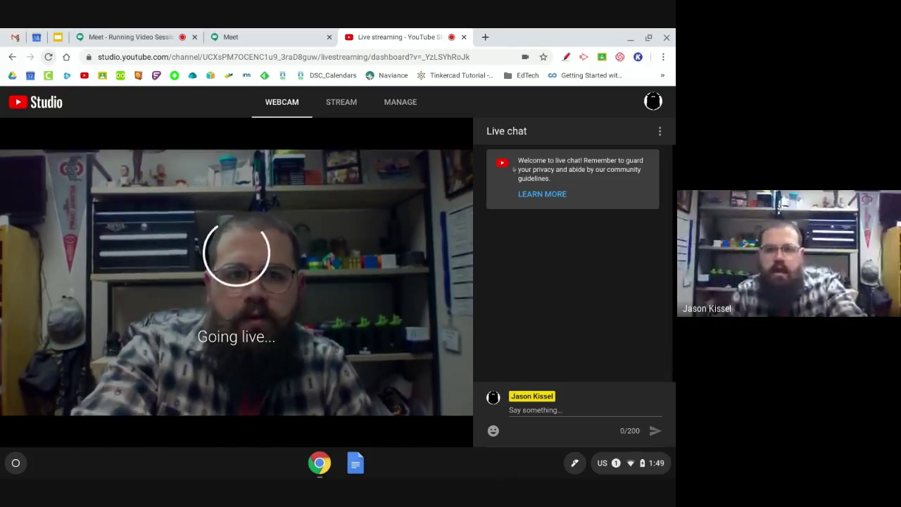
# - View the live chat's options, end the webcam stream, and close YouTube Studio after dismissing the stream summary
pyautogui.click(658, 133)
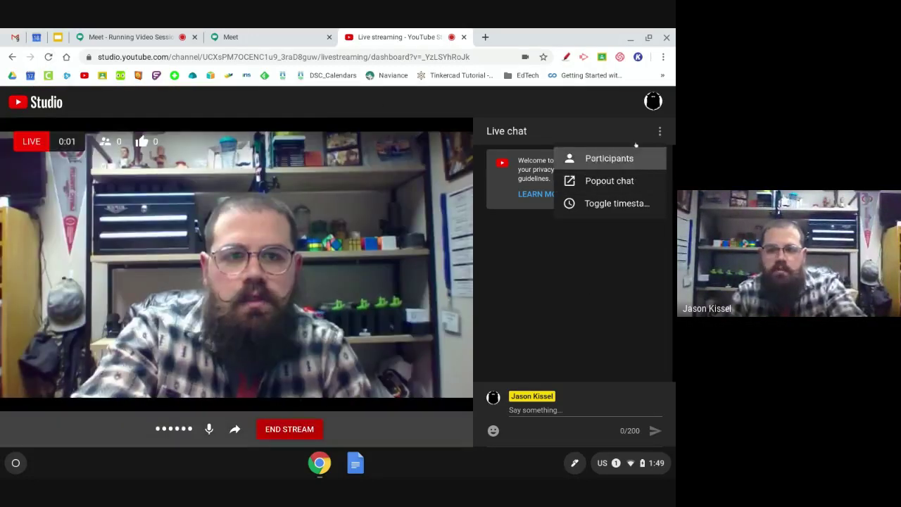
pyautogui.click(462, 237)
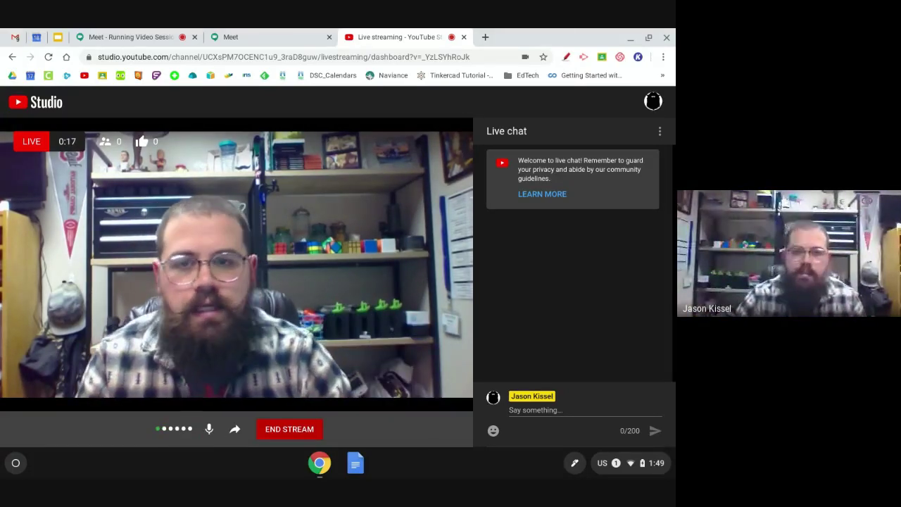
pyautogui.click(272, 429)
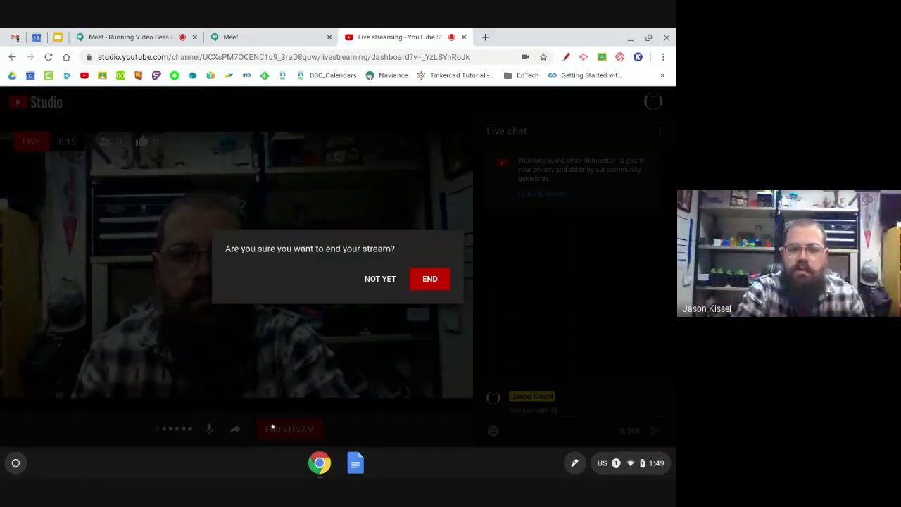
pyautogui.click(430, 280)
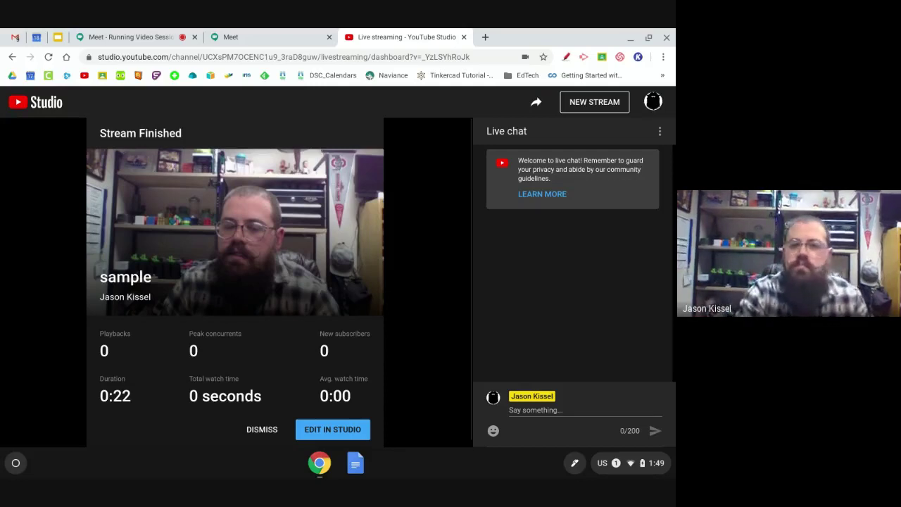
pyautogui.click(250, 428)
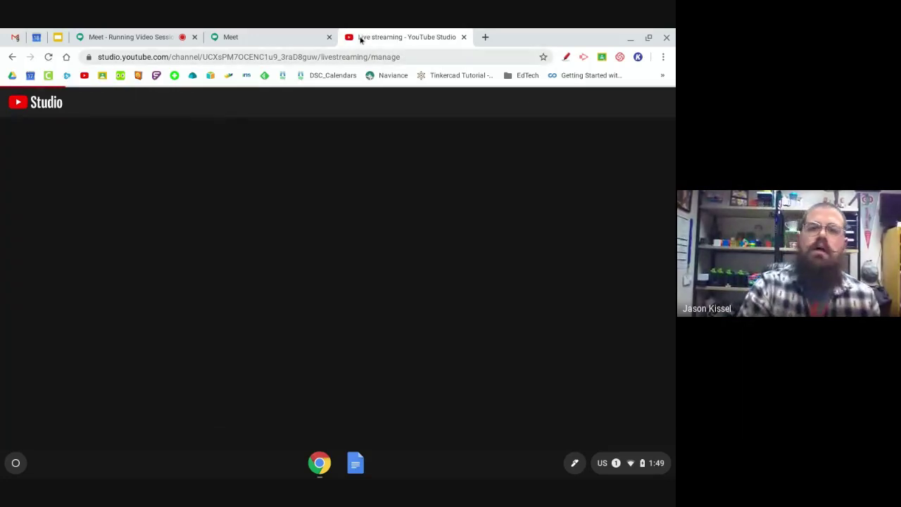
pyautogui.click(463, 38)
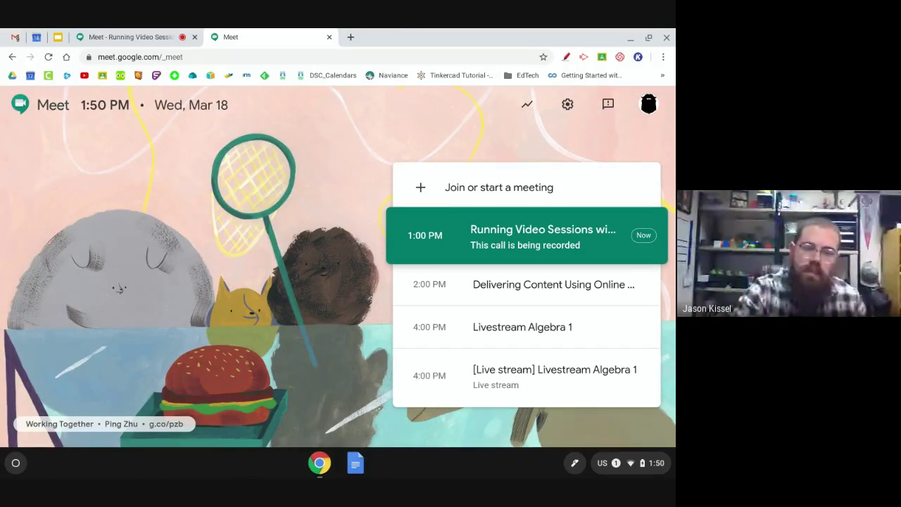
# - Open zoom.us in a new browser tab and sign in with the Google account
pyautogui.click(350, 38)
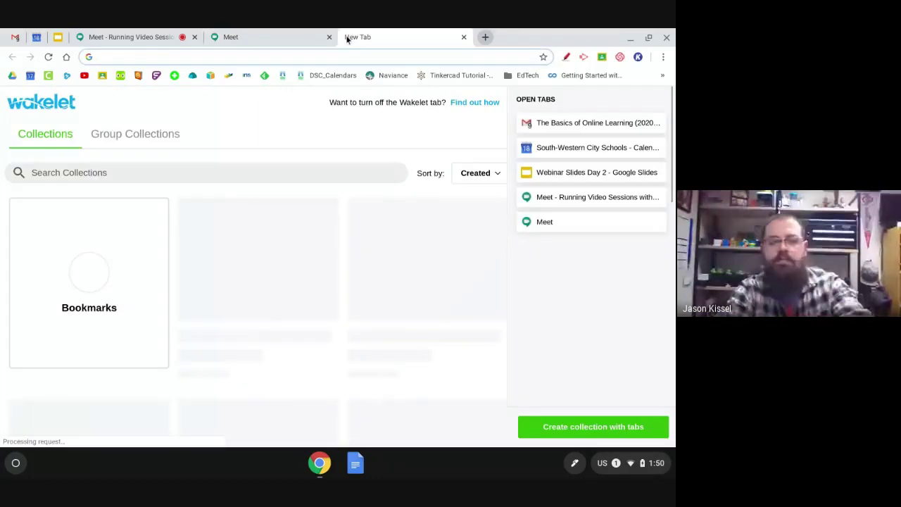
pyautogui.write('zoom.us')
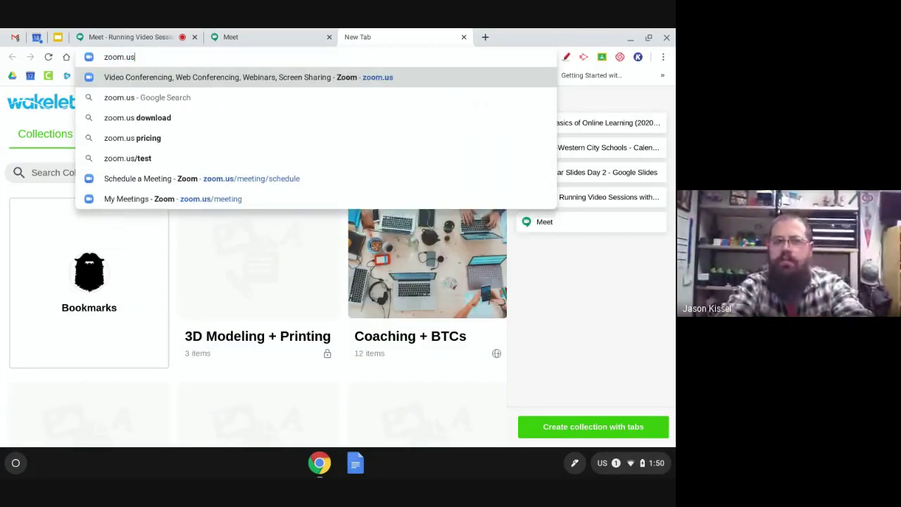
pyautogui.press('Return')
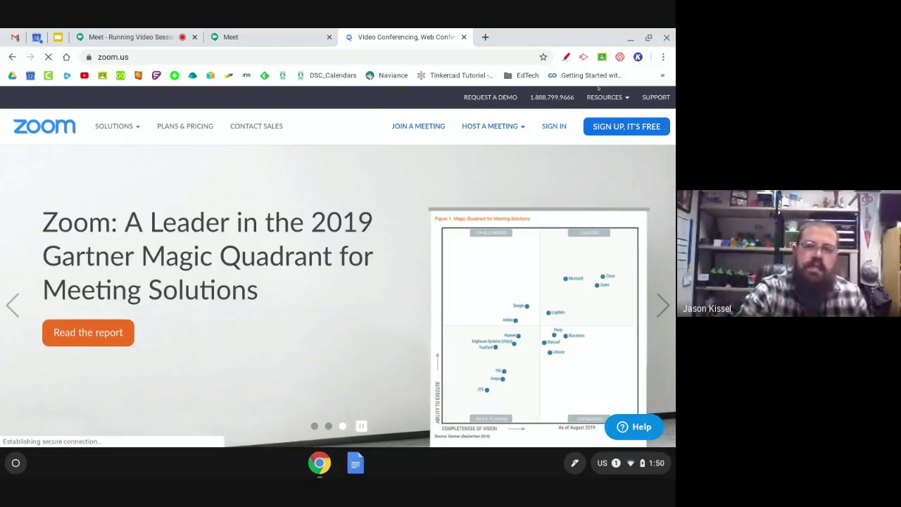
pyautogui.click(549, 125)
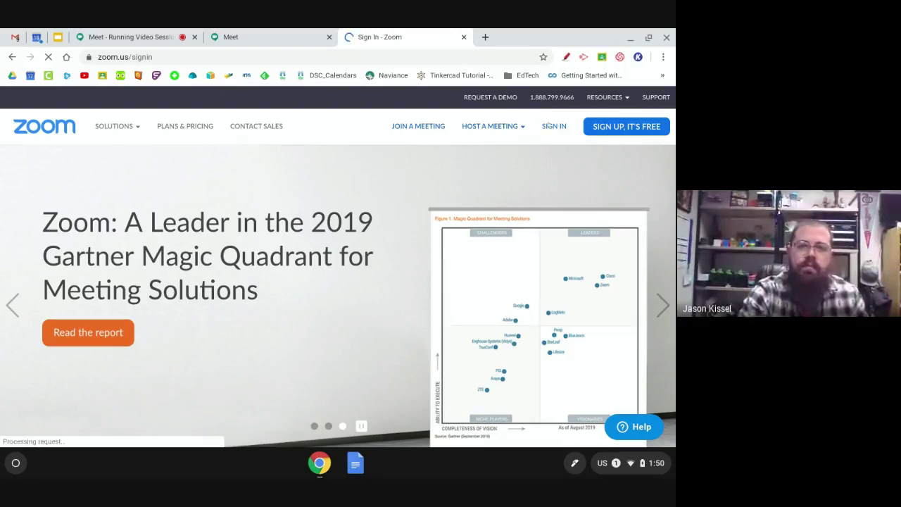
pyautogui.scroll(-1, 310, 407)
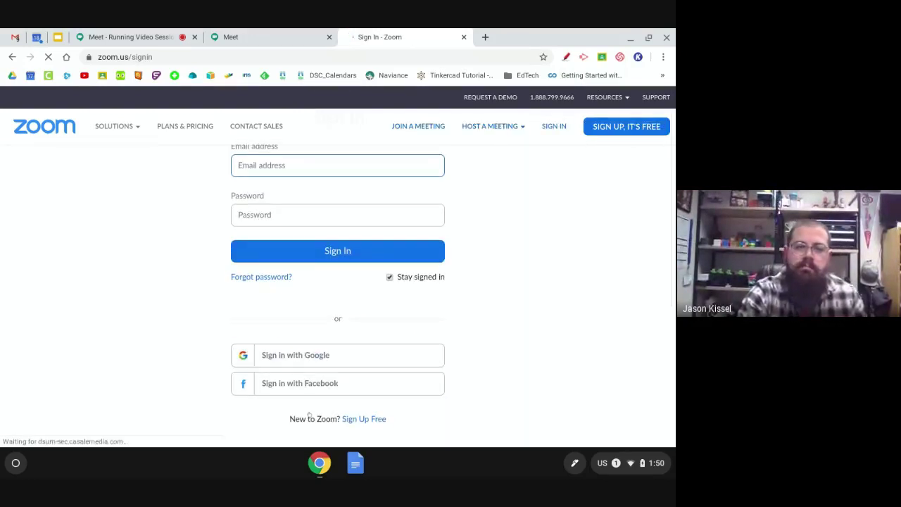
pyautogui.click(302, 362)
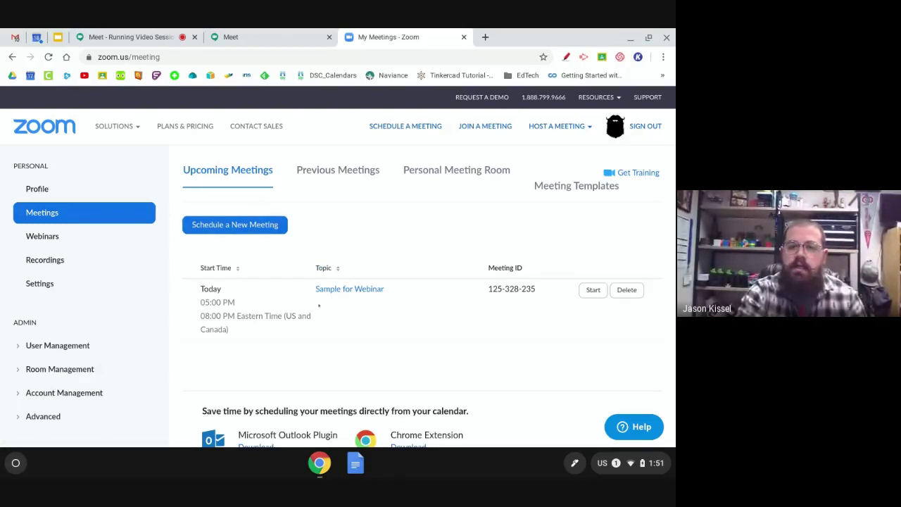
# - Start scheduling a new Zoom meeting and review its meeting ID, password, video, audio and meeting options
pyautogui.scroll(-1, 324, 296)
pyautogui.scroll(1, 409, 268)
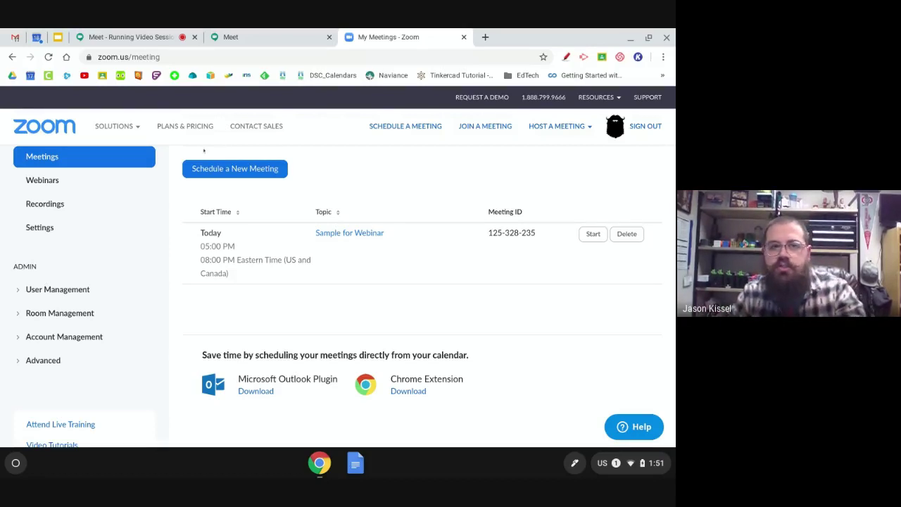
pyautogui.click(217, 170)
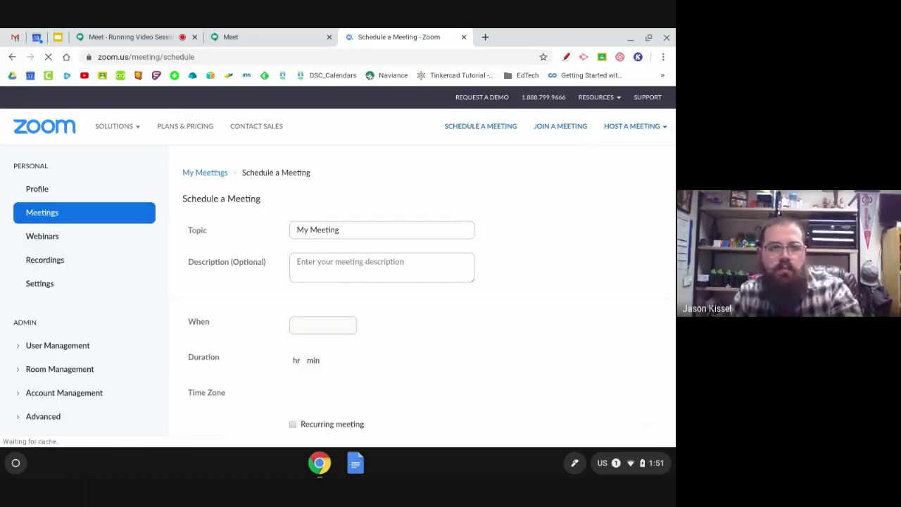
pyautogui.scroll(-5, 306, 315)
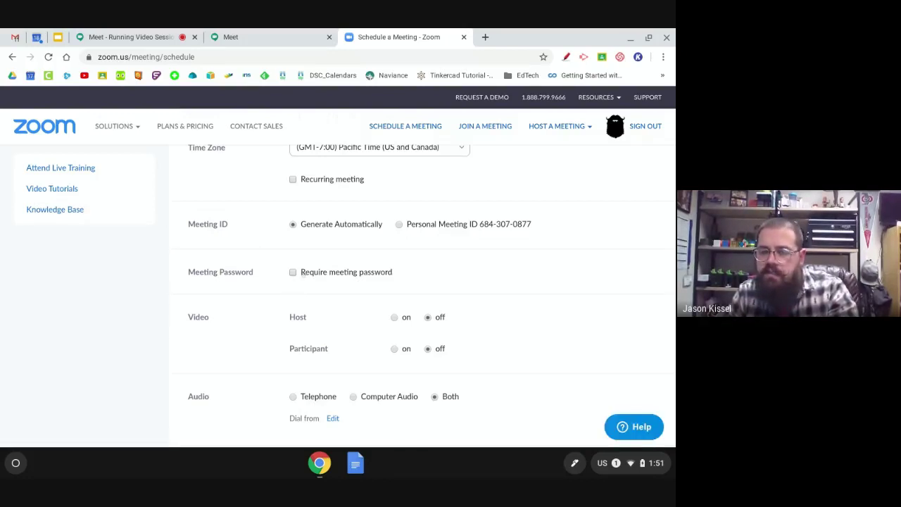
pyautogui.scroll(-1, 328, 242)
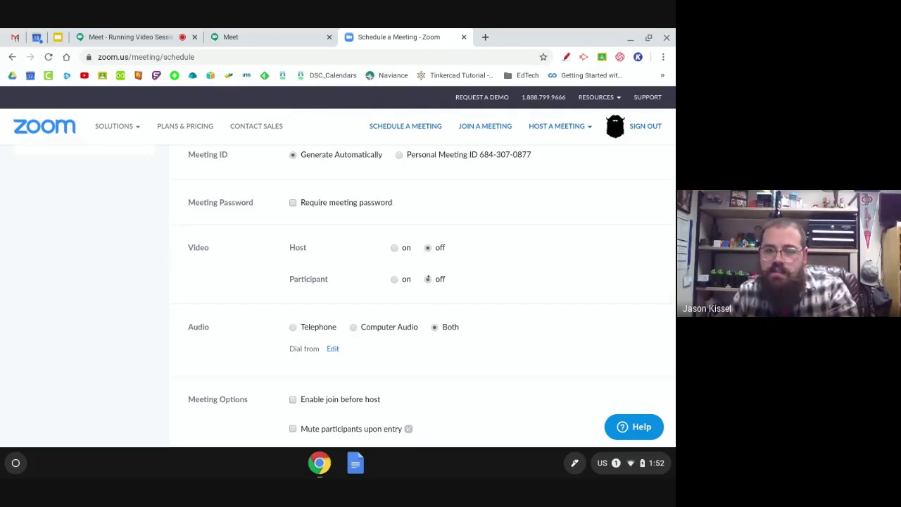
pyautogui.scroll(-1, 385, 255)
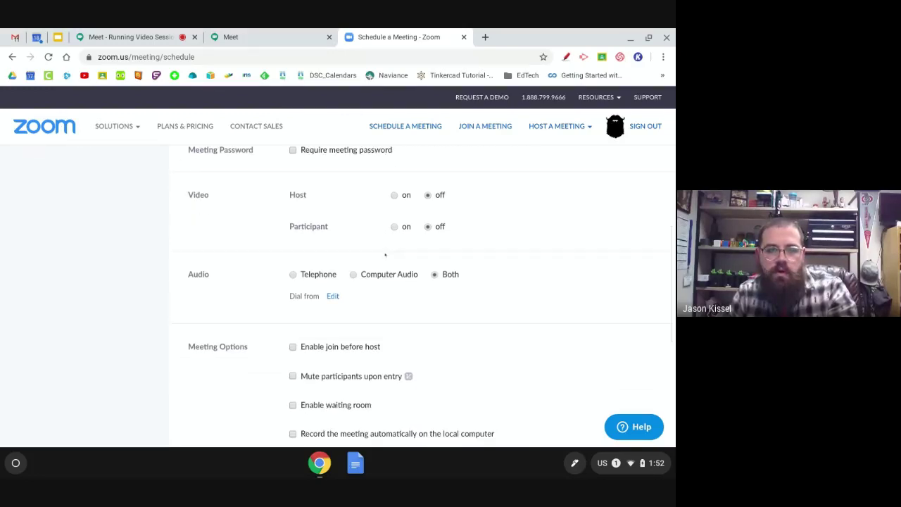
pyautogui.scroll(-2, 396, 312)
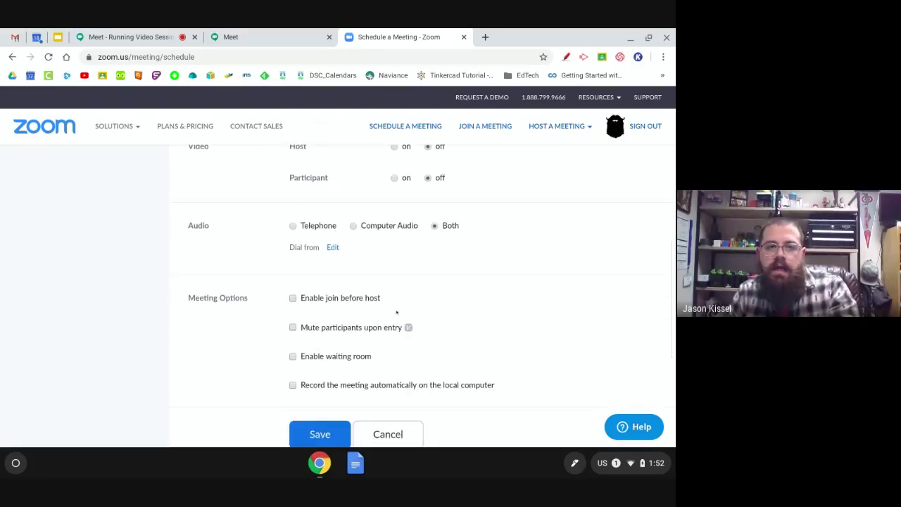